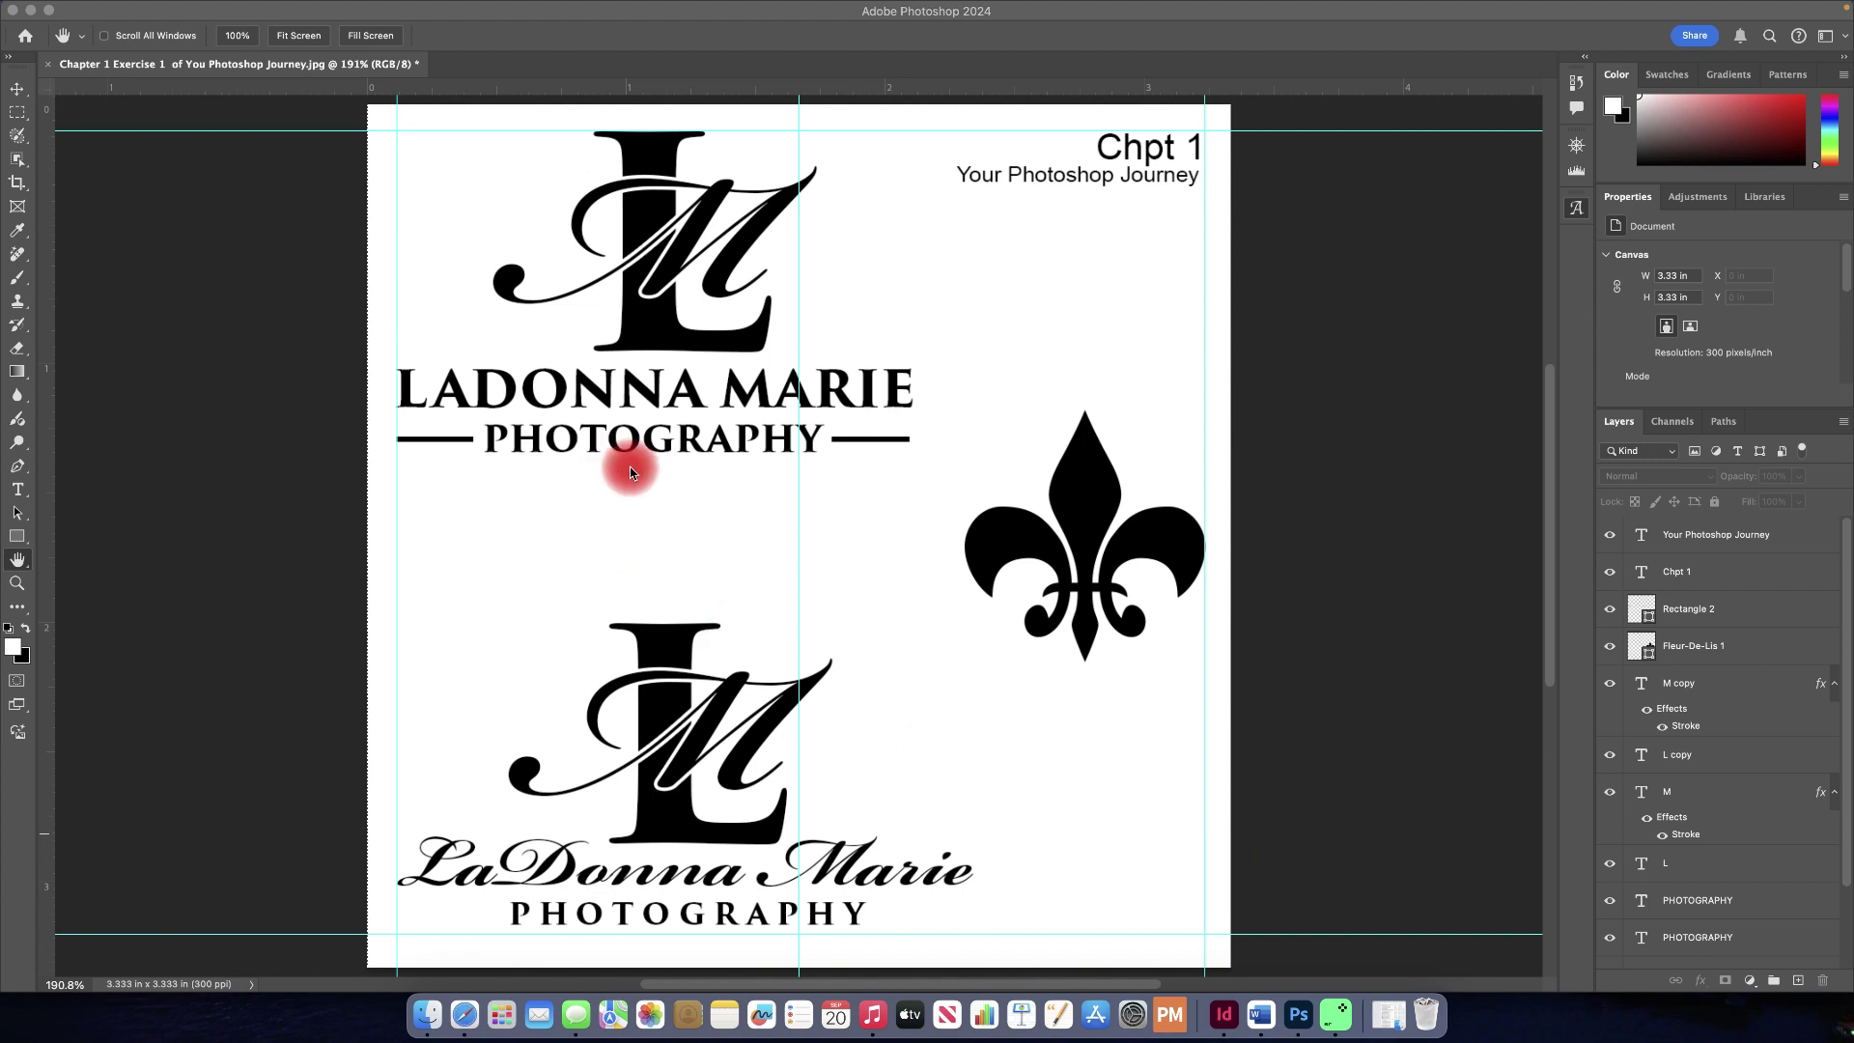
Step: Create a new 1000 x 1000 pixel RGB document at 300 pixels/inch with a white background
{"action": "mouse_move", "coordinate": [193, 7]}
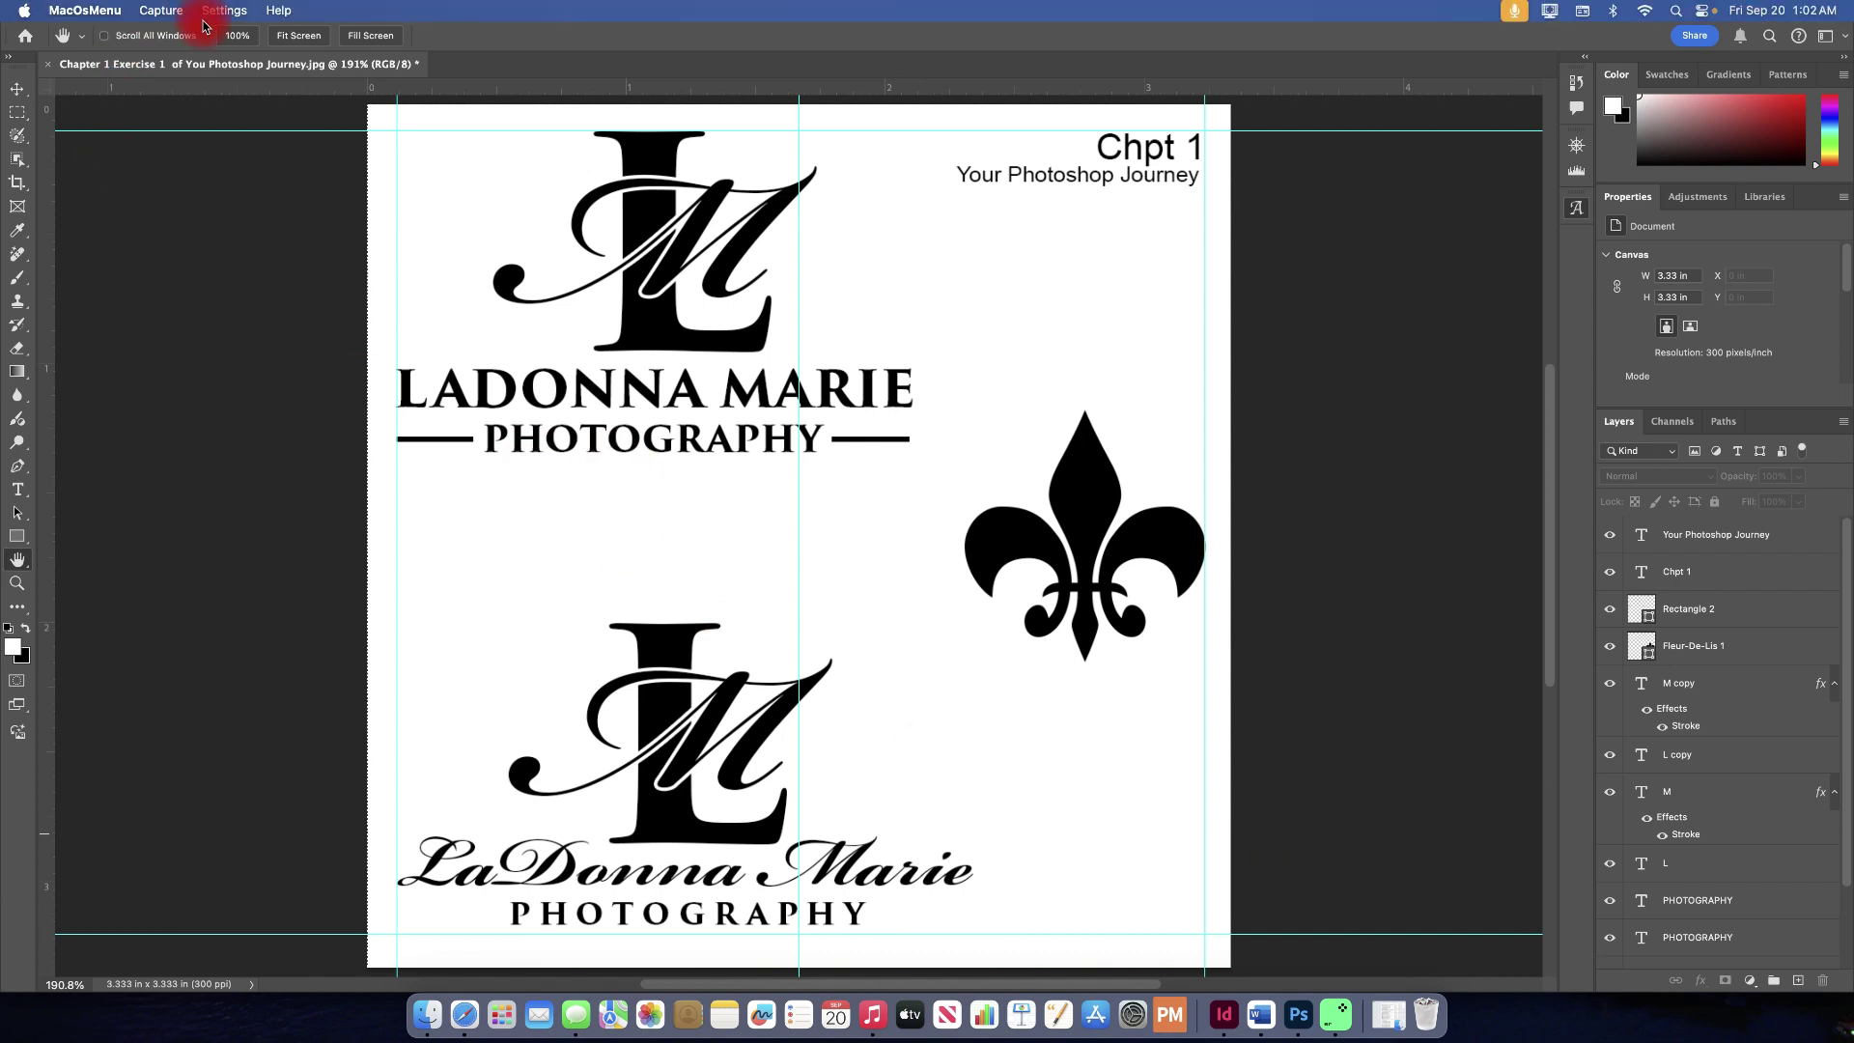
{"action": "left_click", "coordinate": [199, 289]}
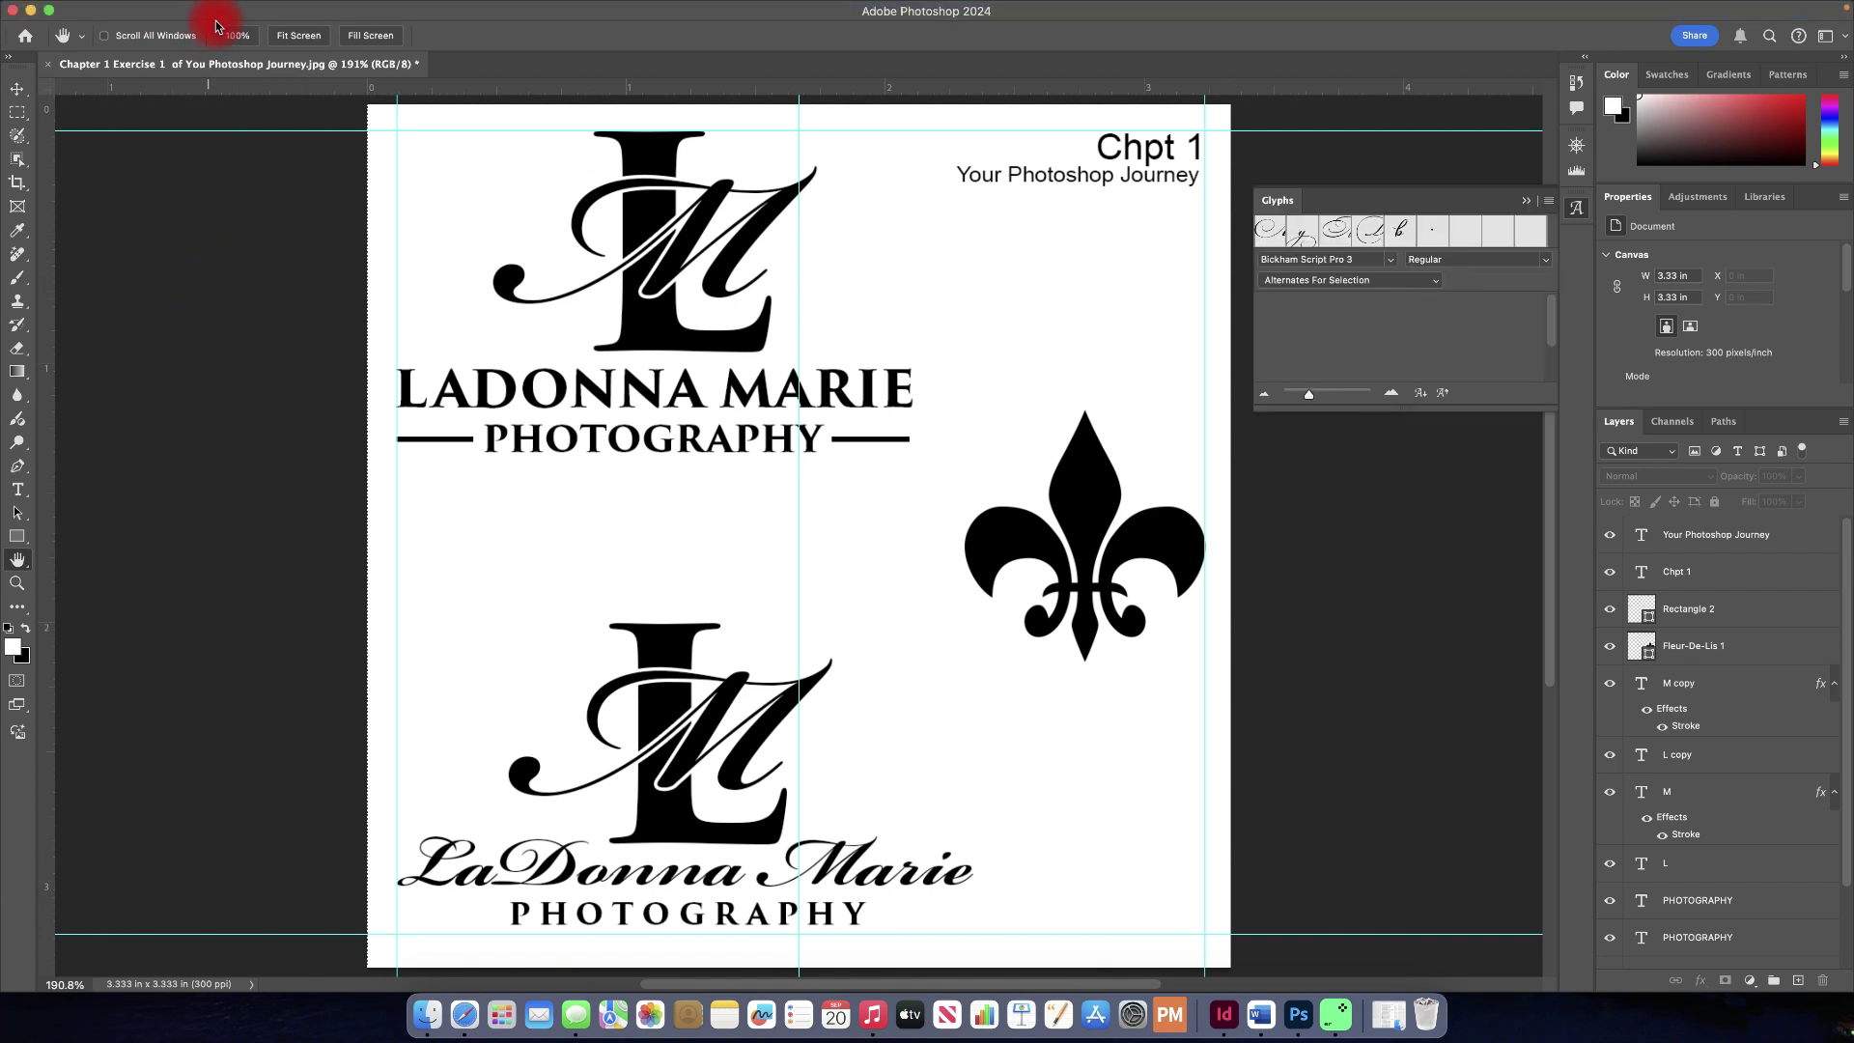
{"action": "left_click", "coordinate": [217, 13]}
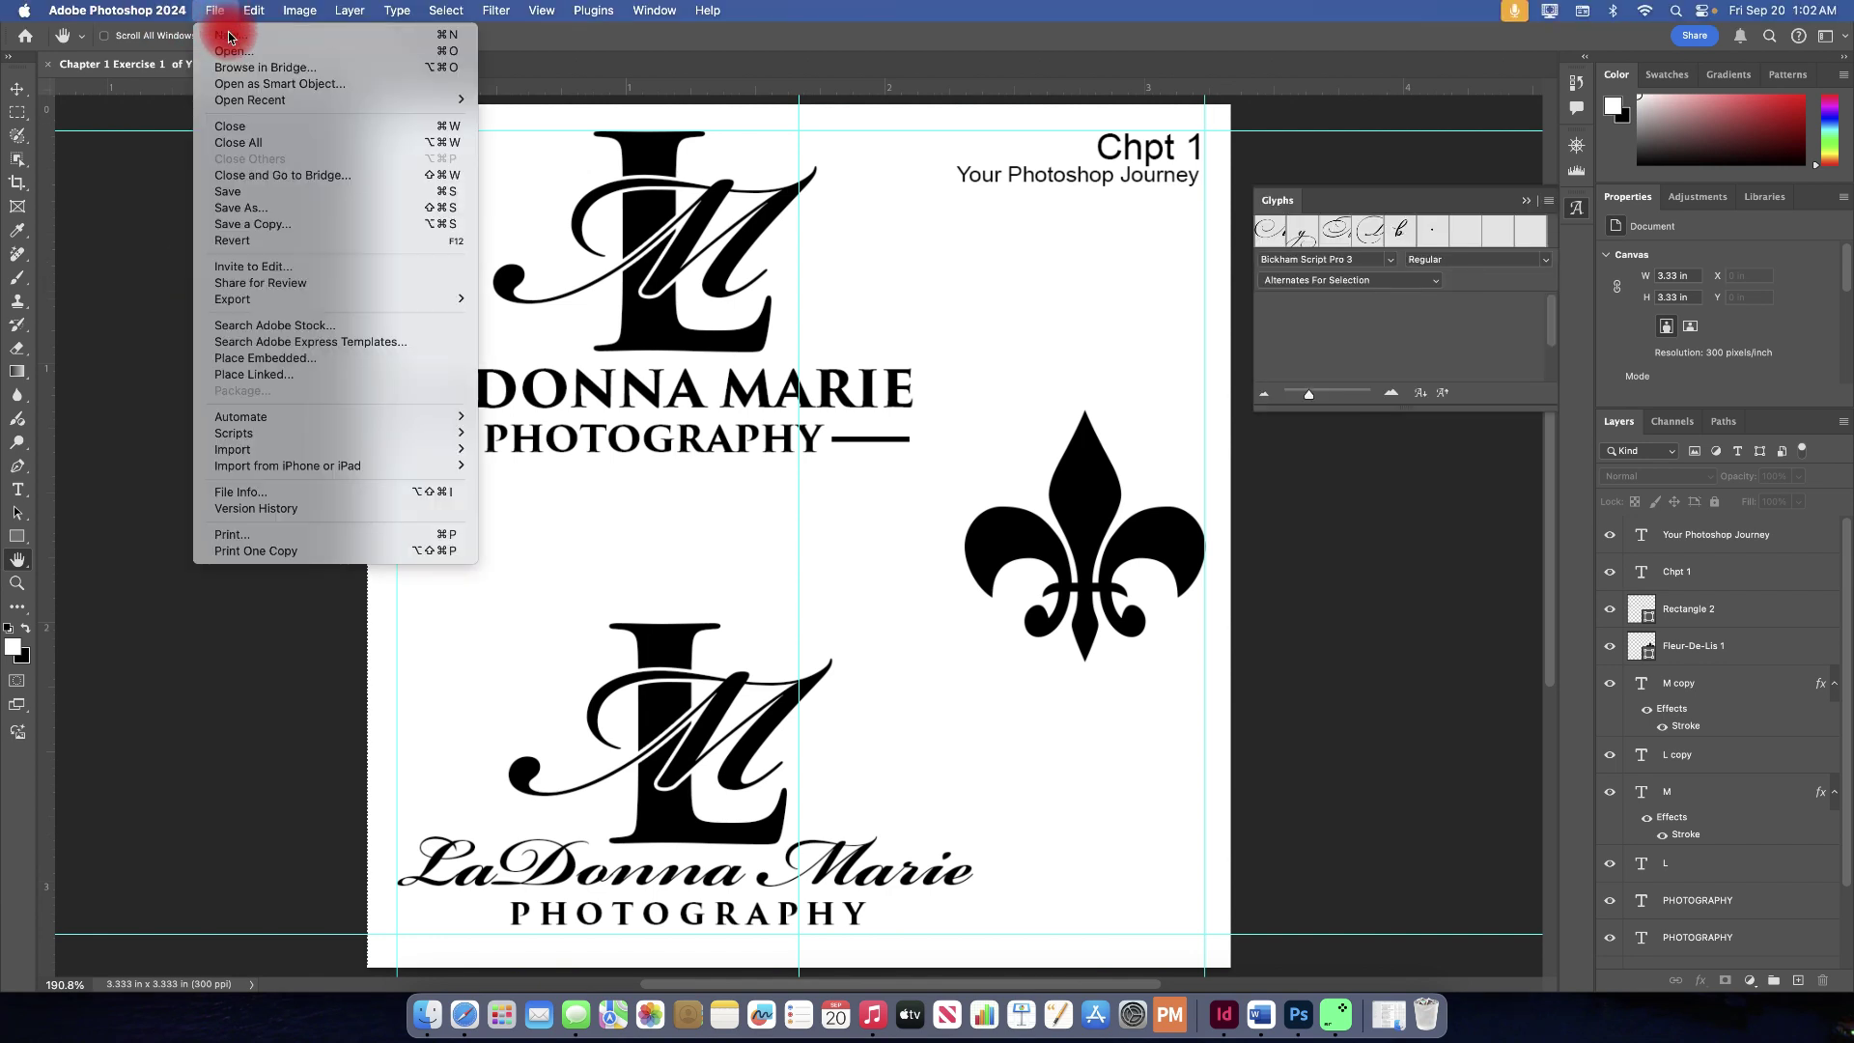
{"action": "left_click", "coordinate": [225, 37]}
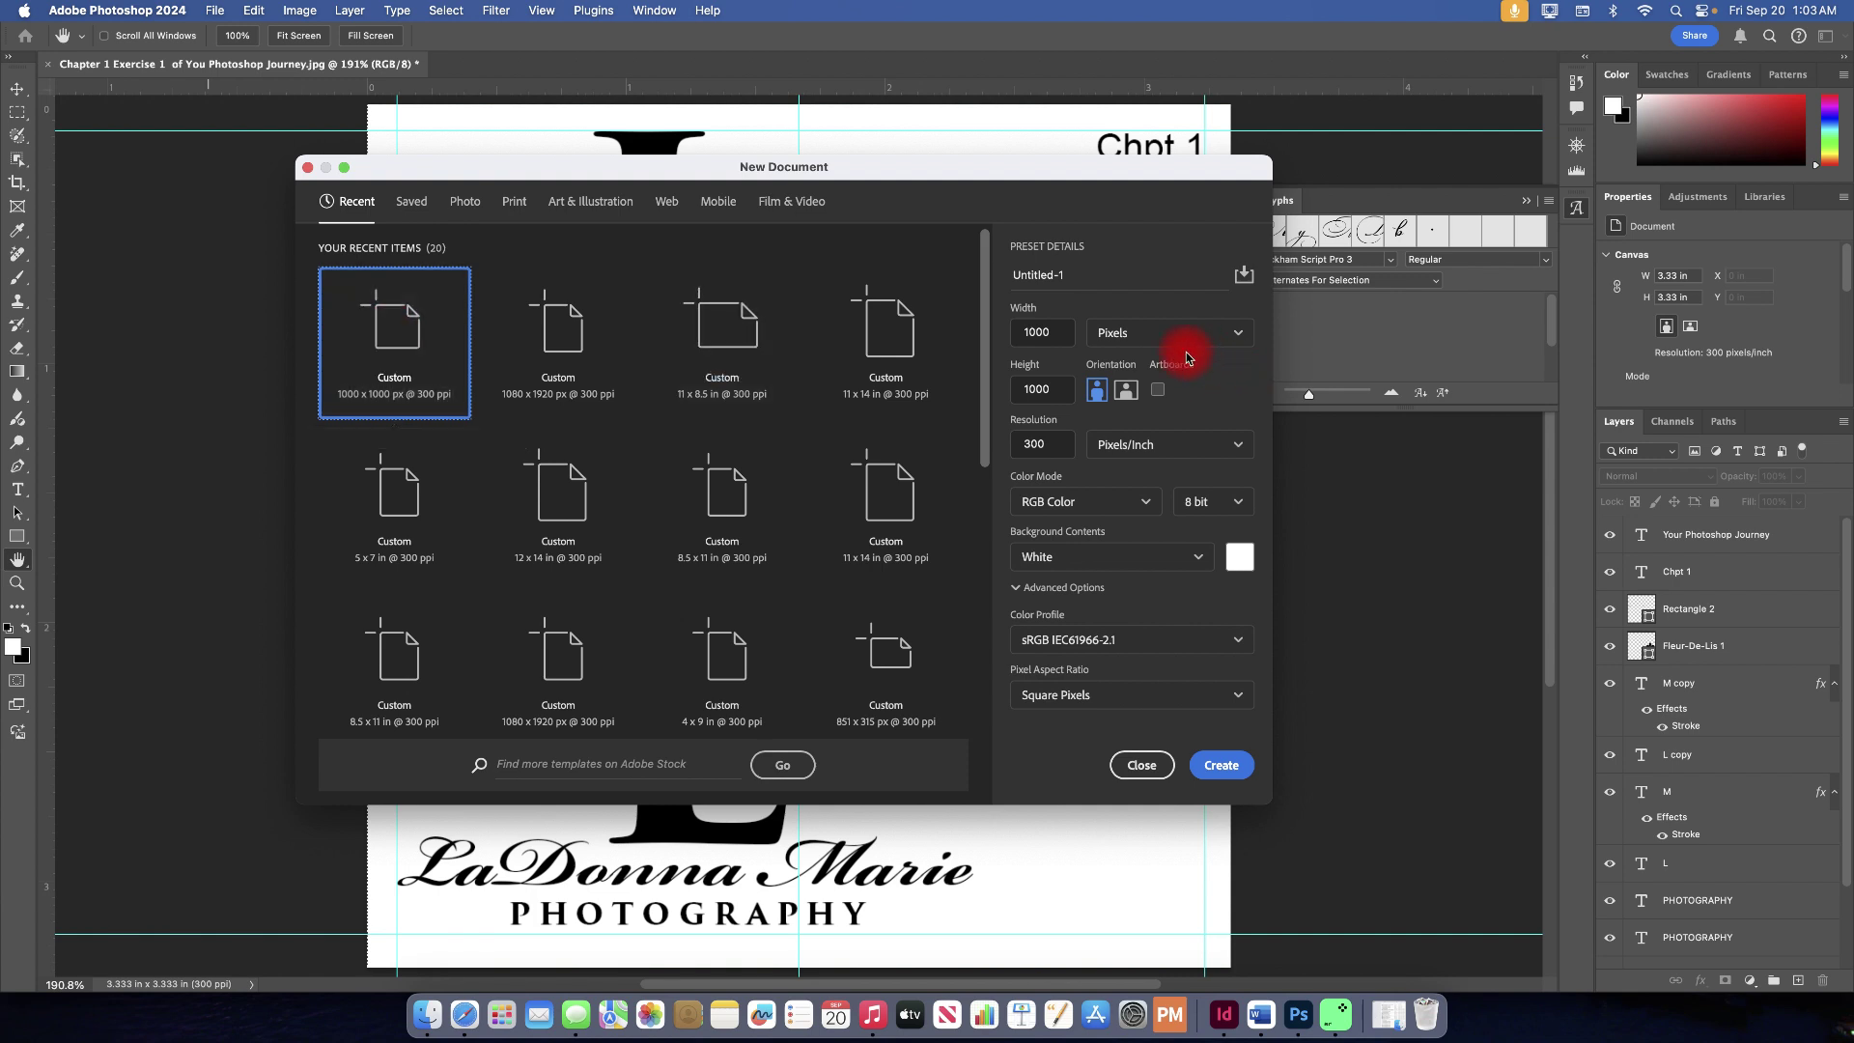
{"action": "left_click", "coordinate": [1059, 331]}
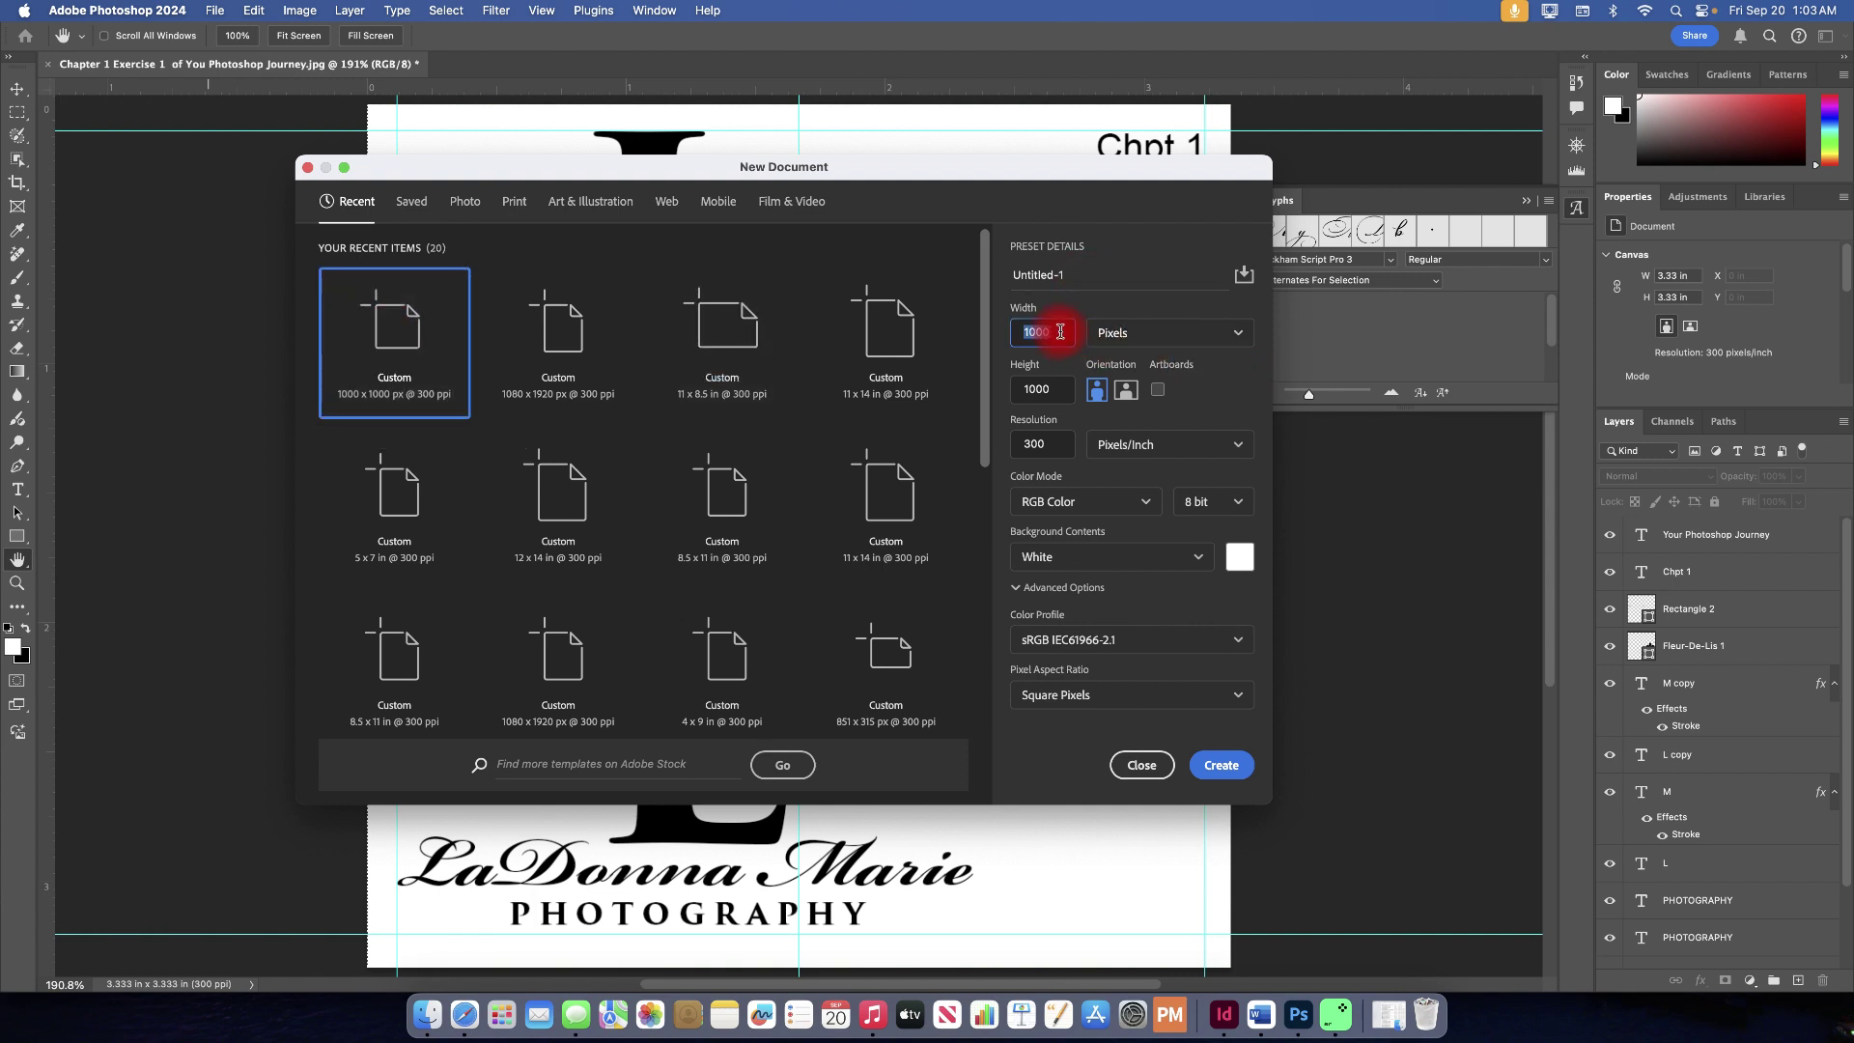
{"action": "double_click", "coordinate": [1057, 387]}
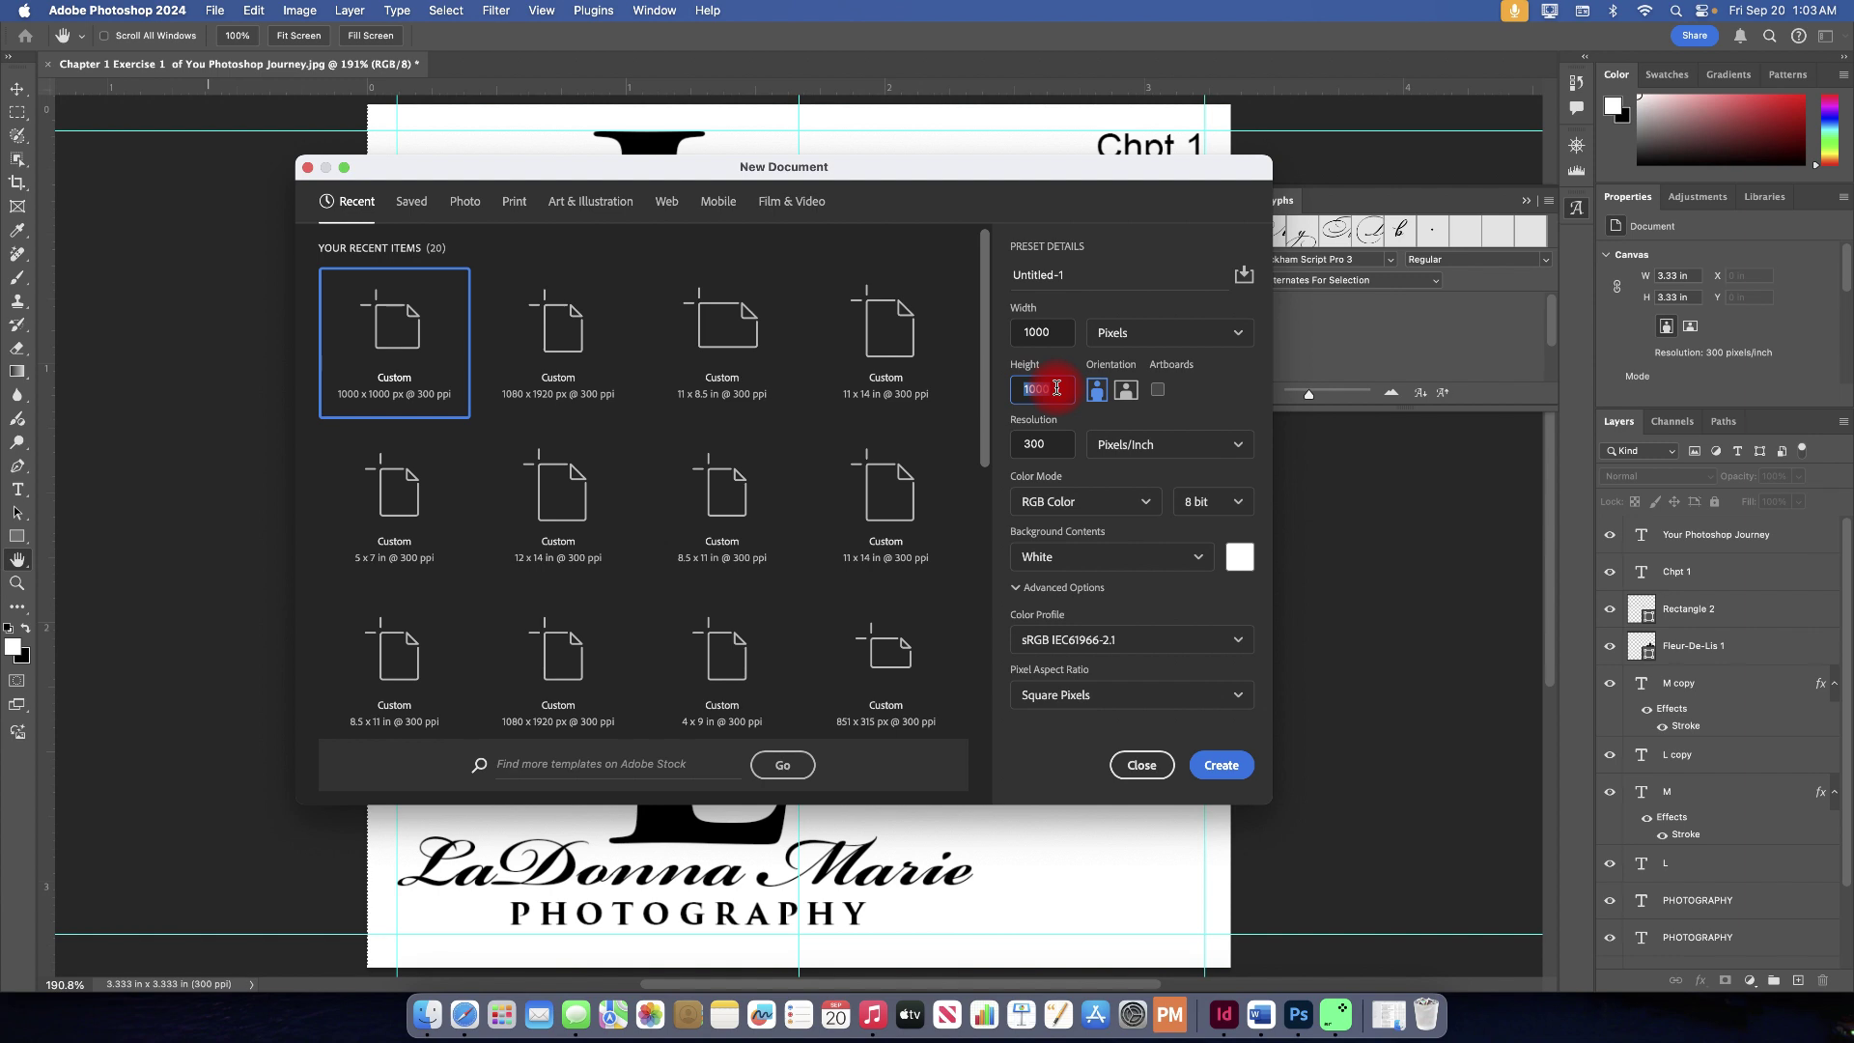
{"action": "left_click", "coordinate": [1240, 332]}
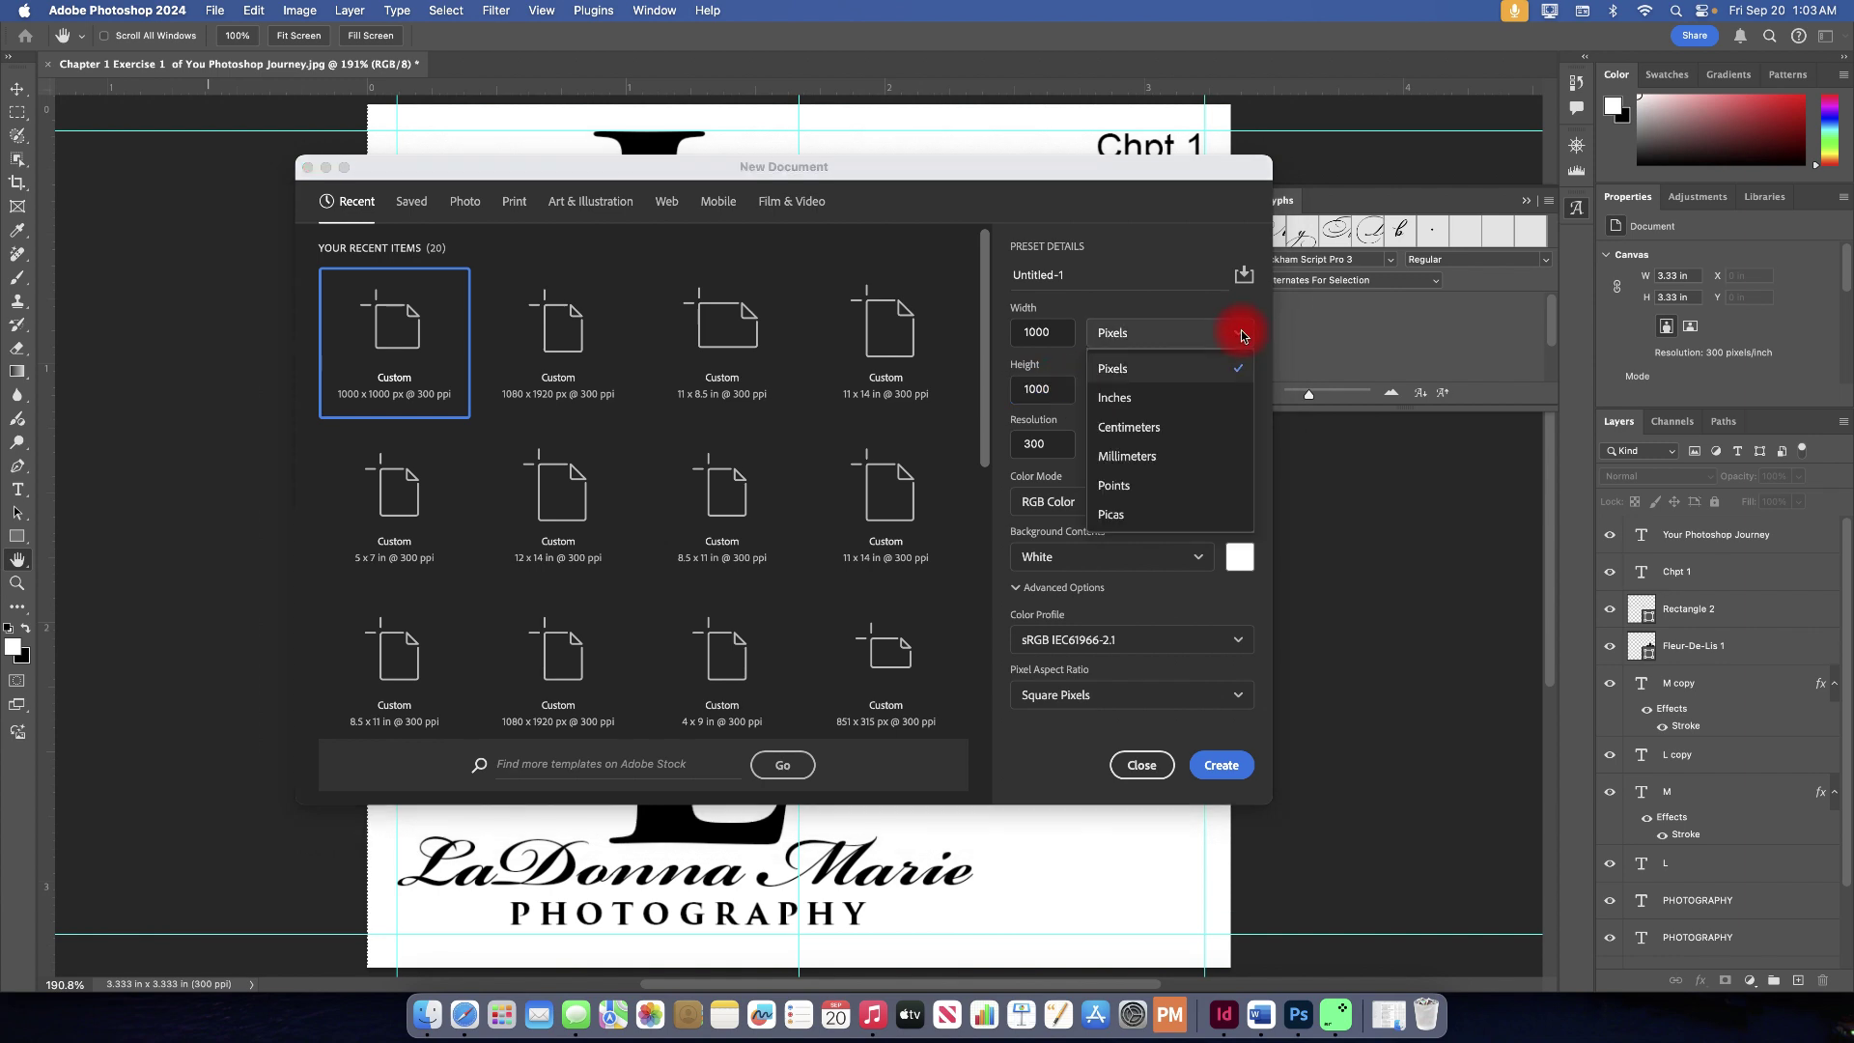
{"action": "left_click", "coordinate": [1120, 367]}
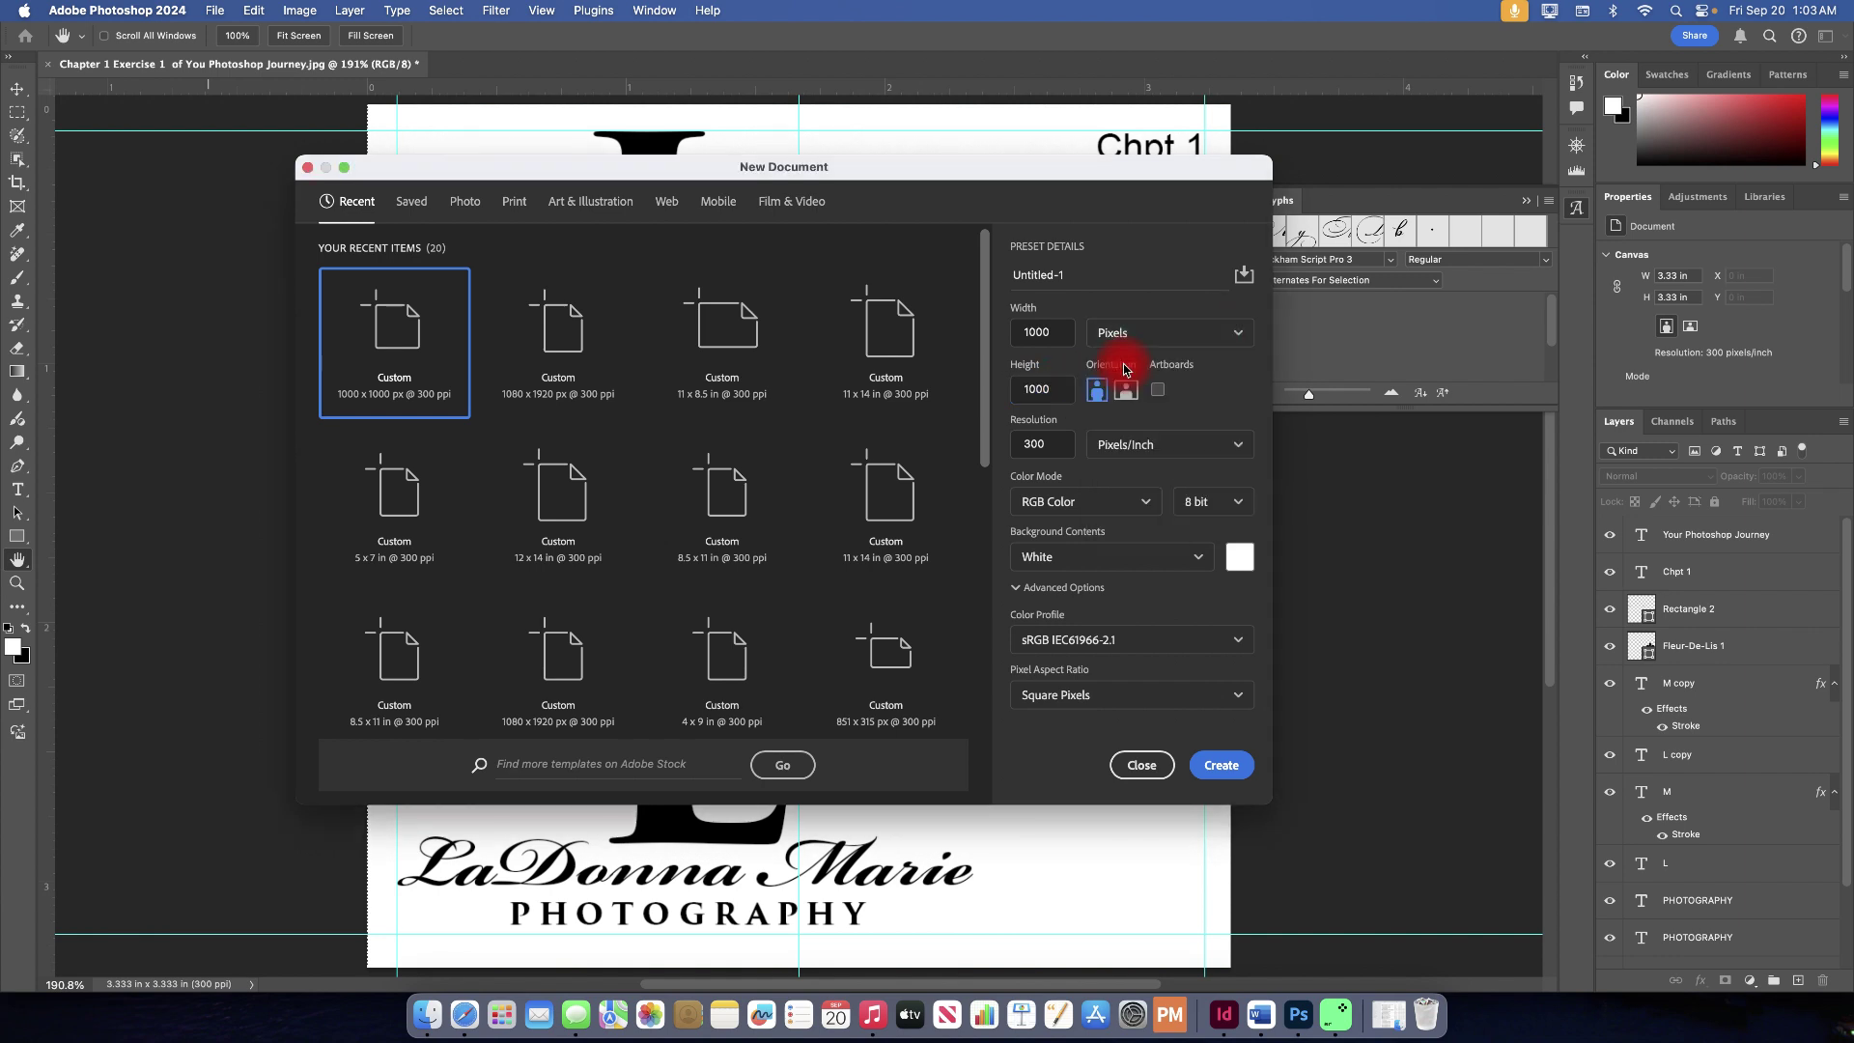
{"action": "double_click", "coordinate": [1057, 445]}
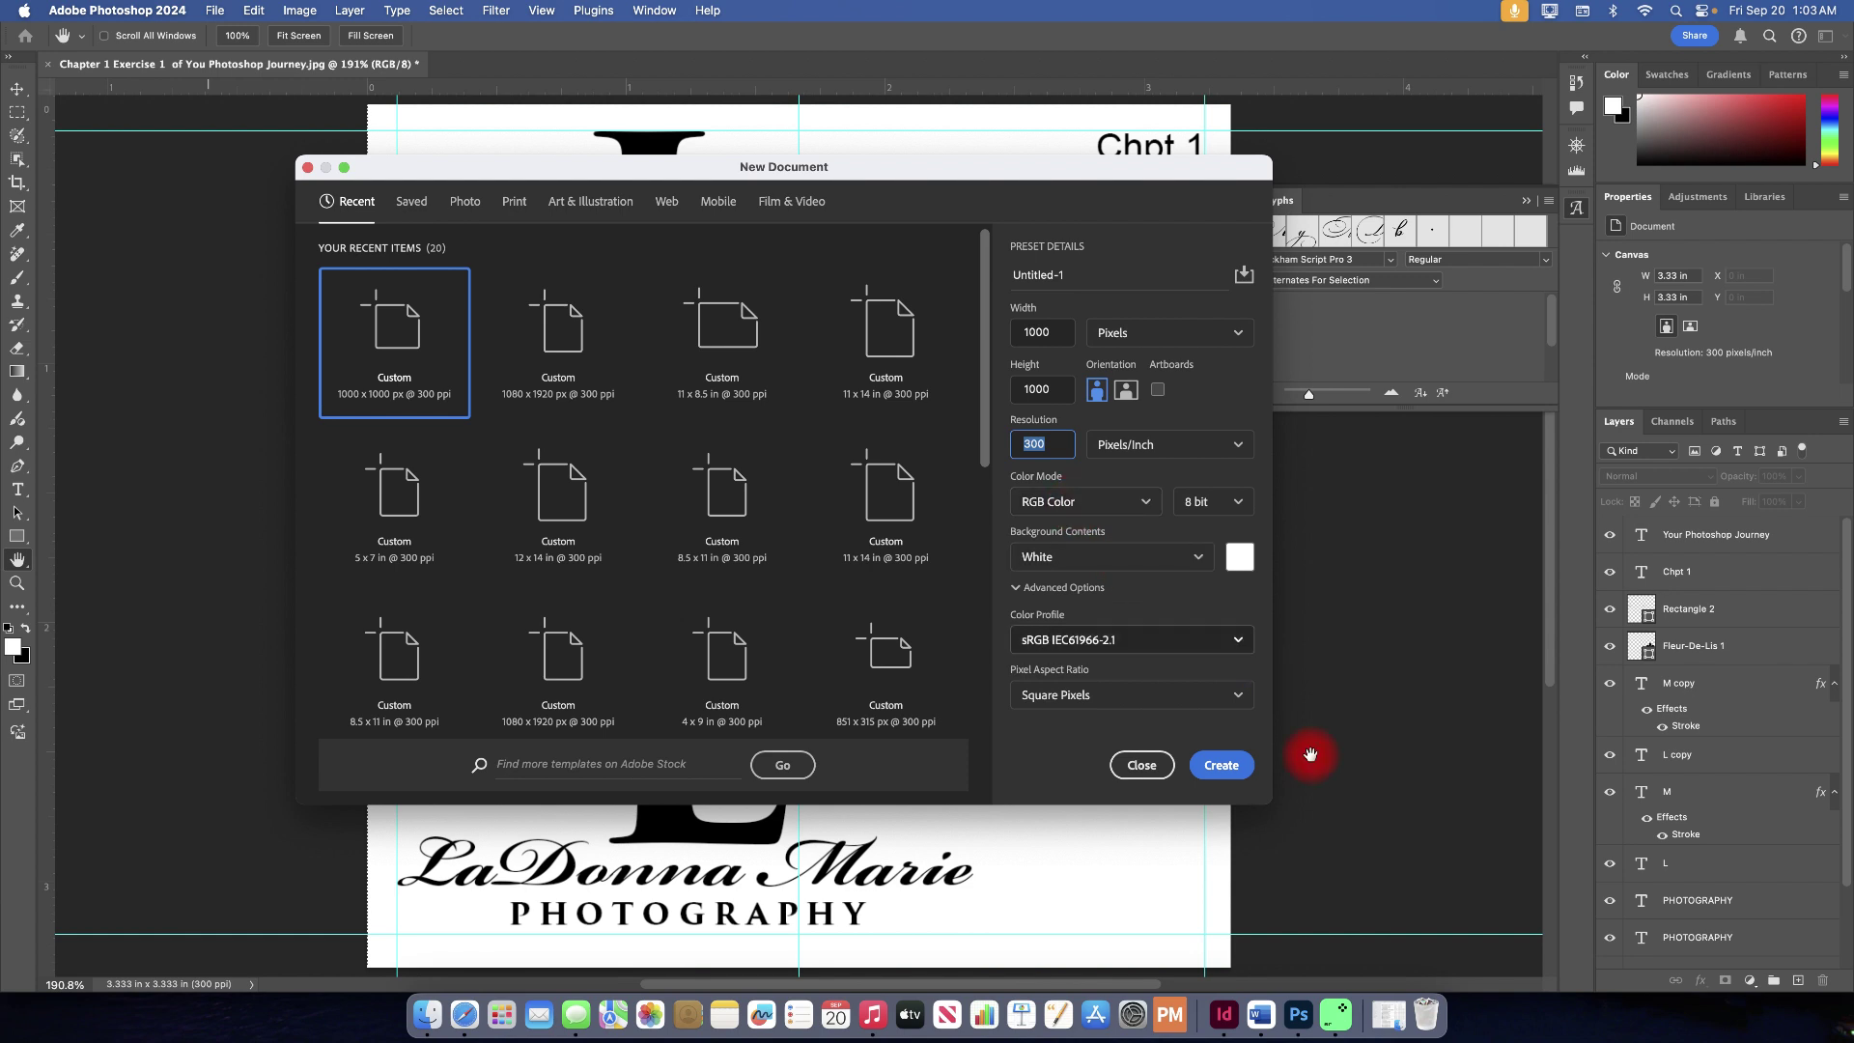
{"action": "left_click", "coordinate": [1221, 767]}
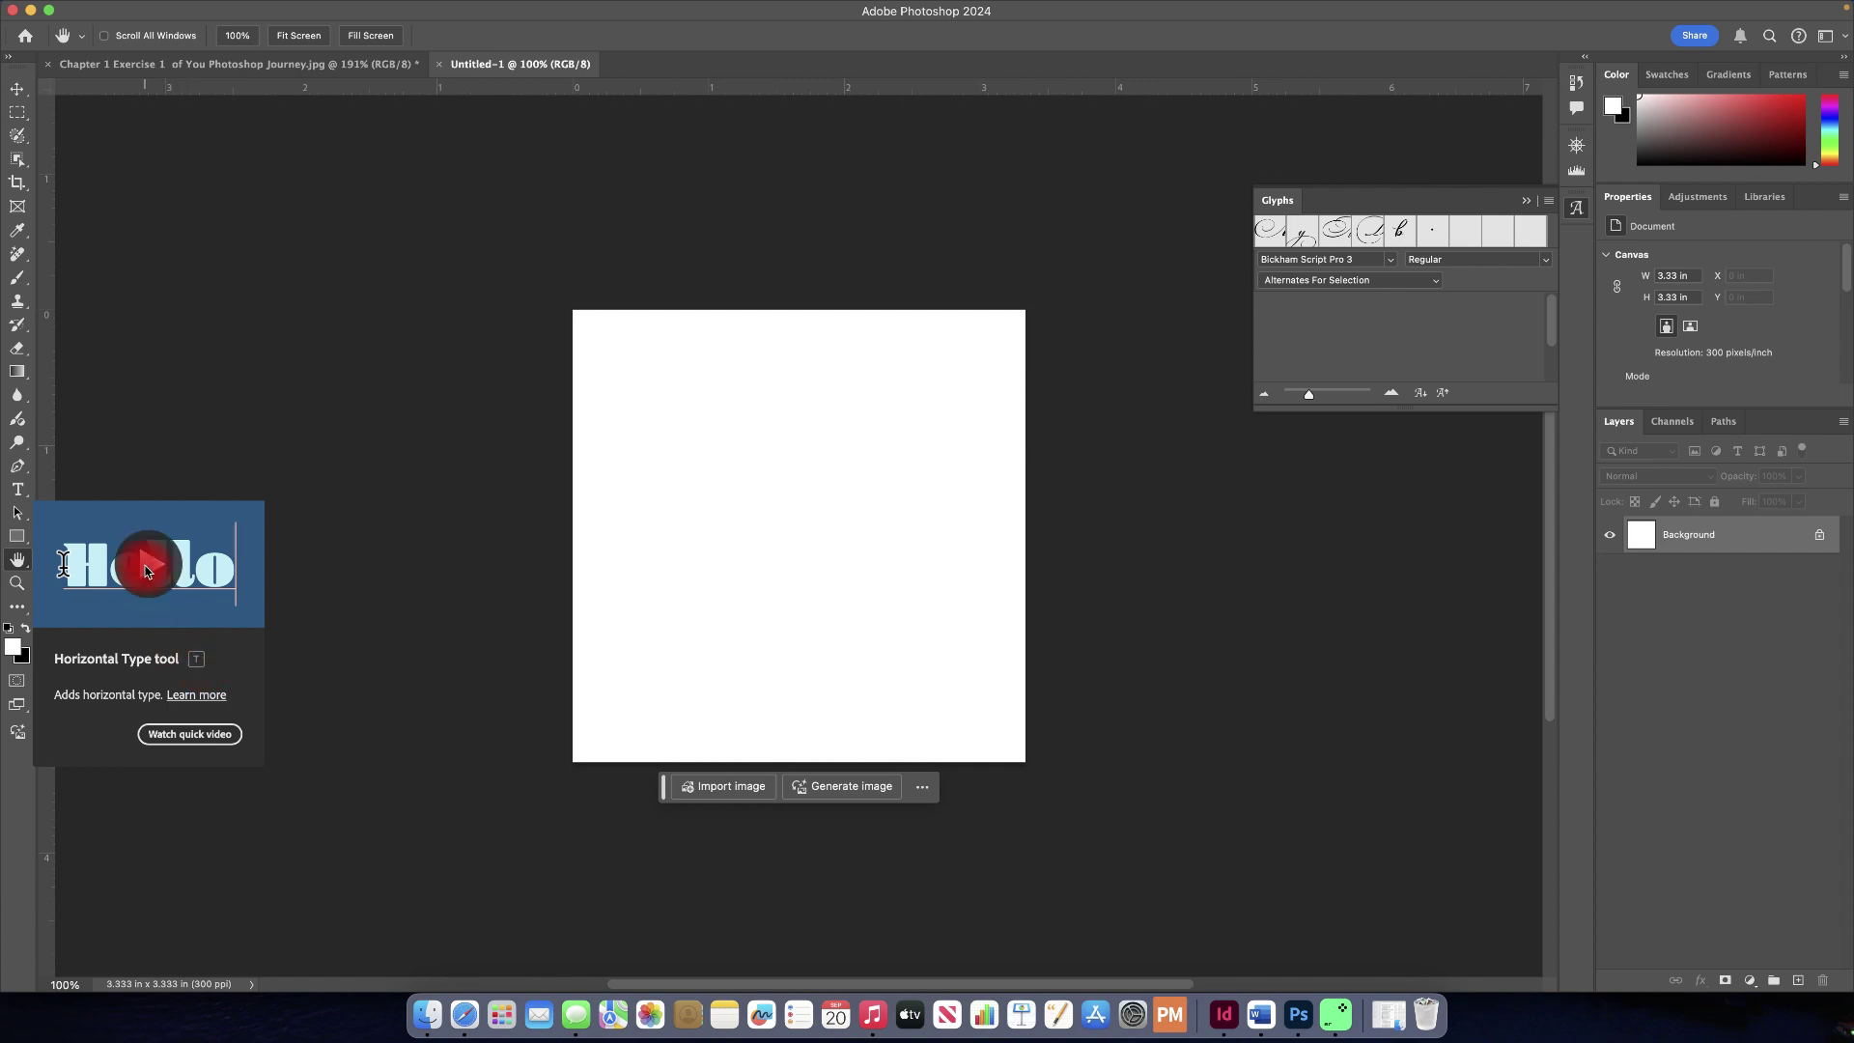
Step: Add the brand's two-part name as a single text line in Bickham Script Pro 3 near the middle of the canvas
{"action": "left_click", "coordinate": [19, 494]}
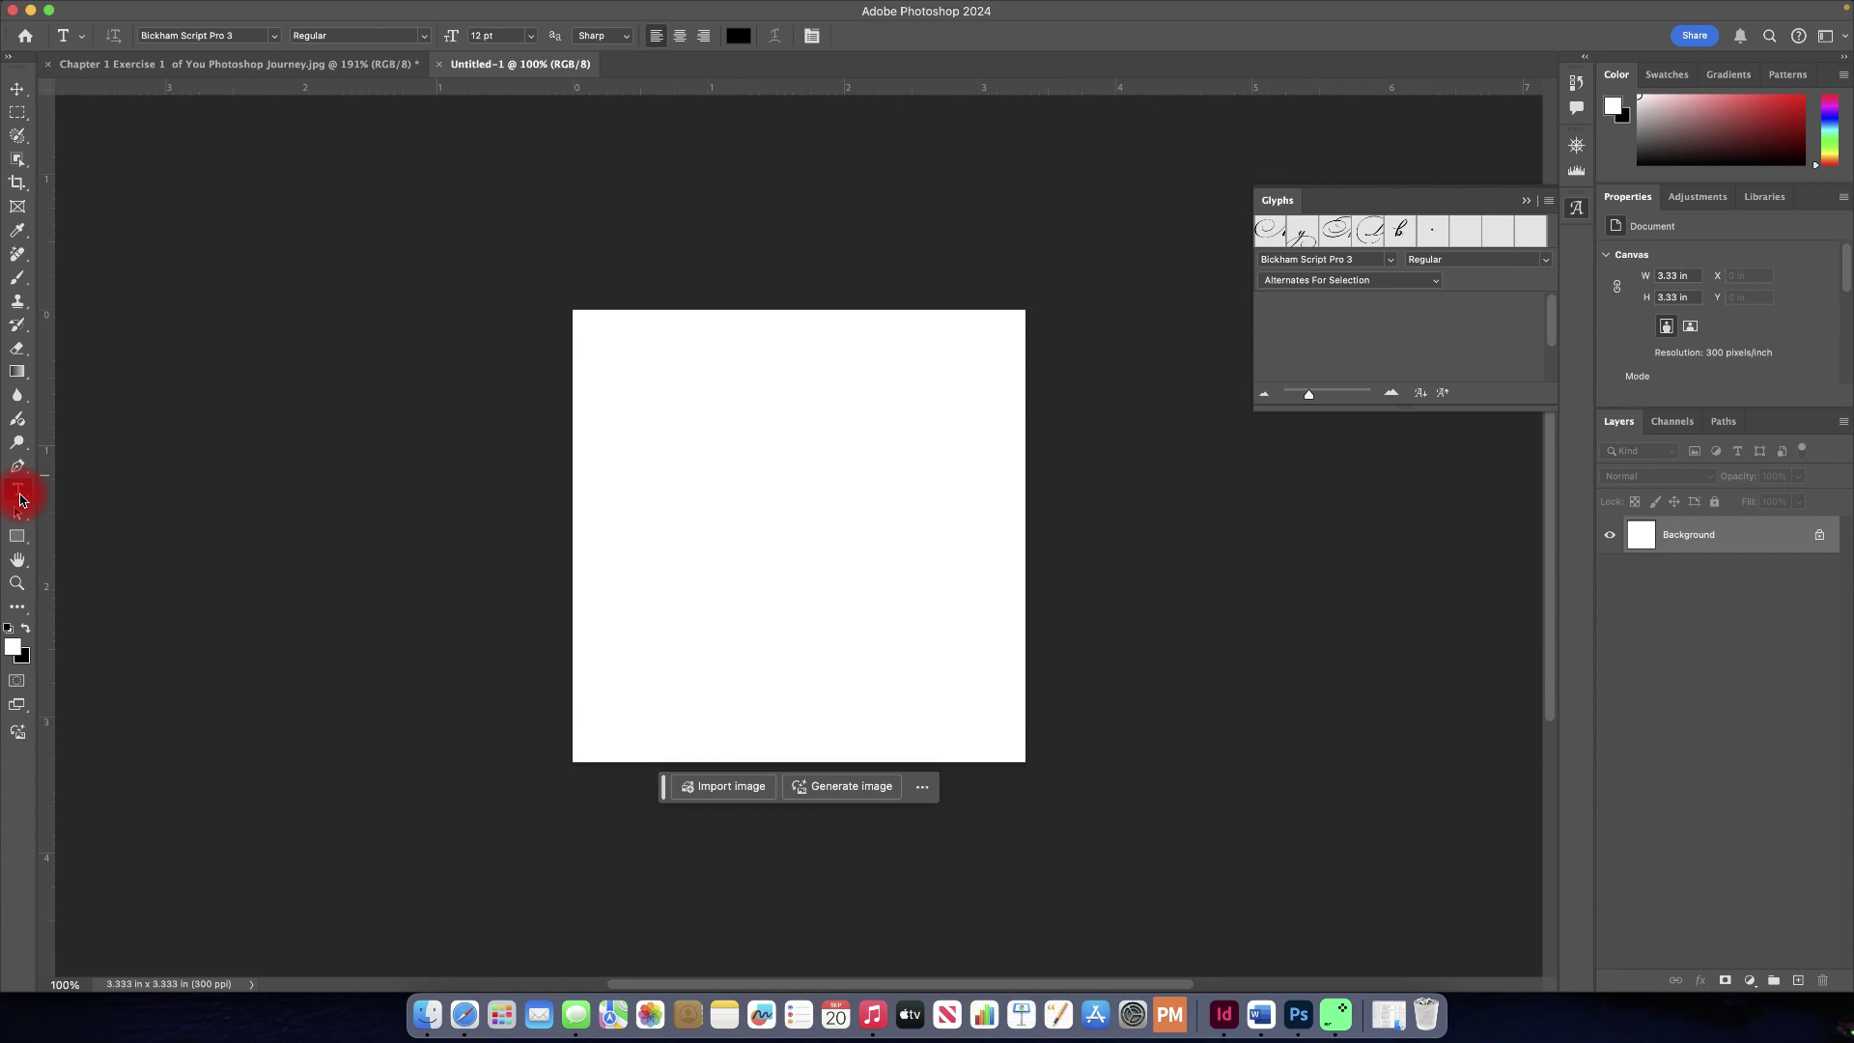
{"action": "left_click", "coordinate": [703, 504]}
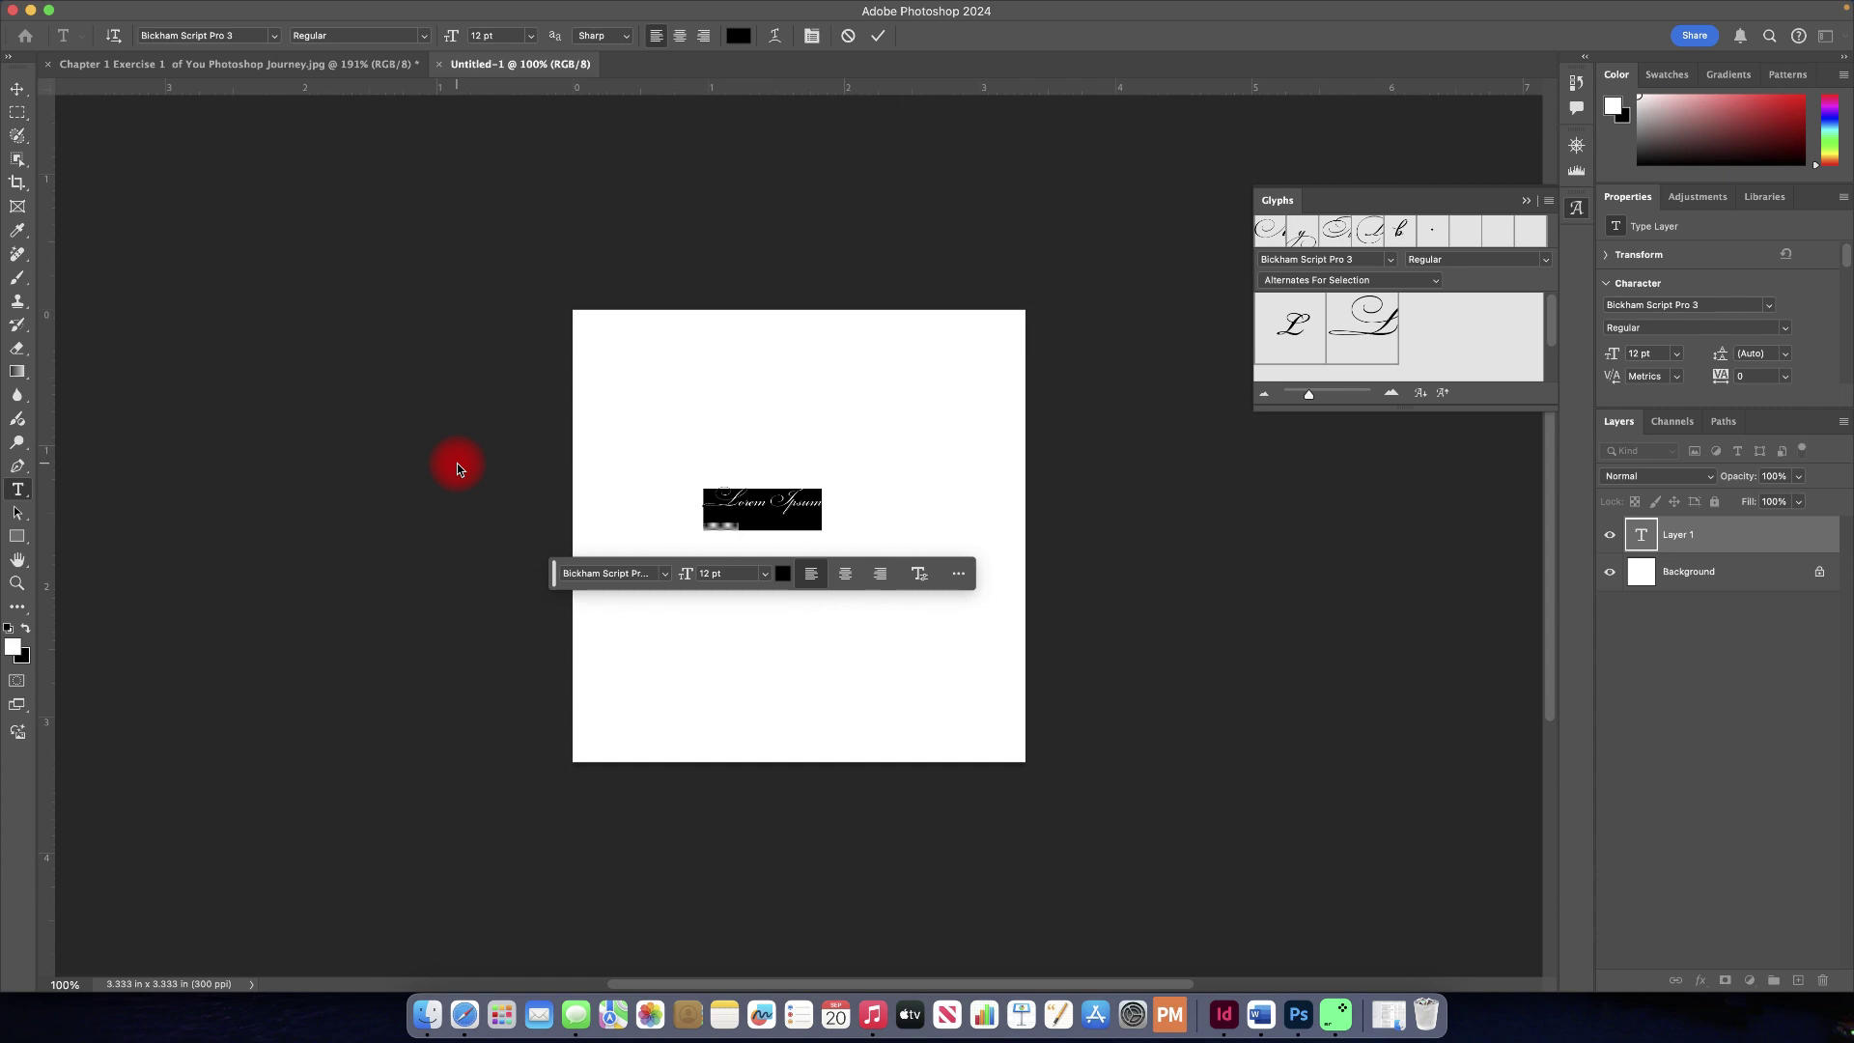
{"action": "type", "text": "La Danna Marie"}
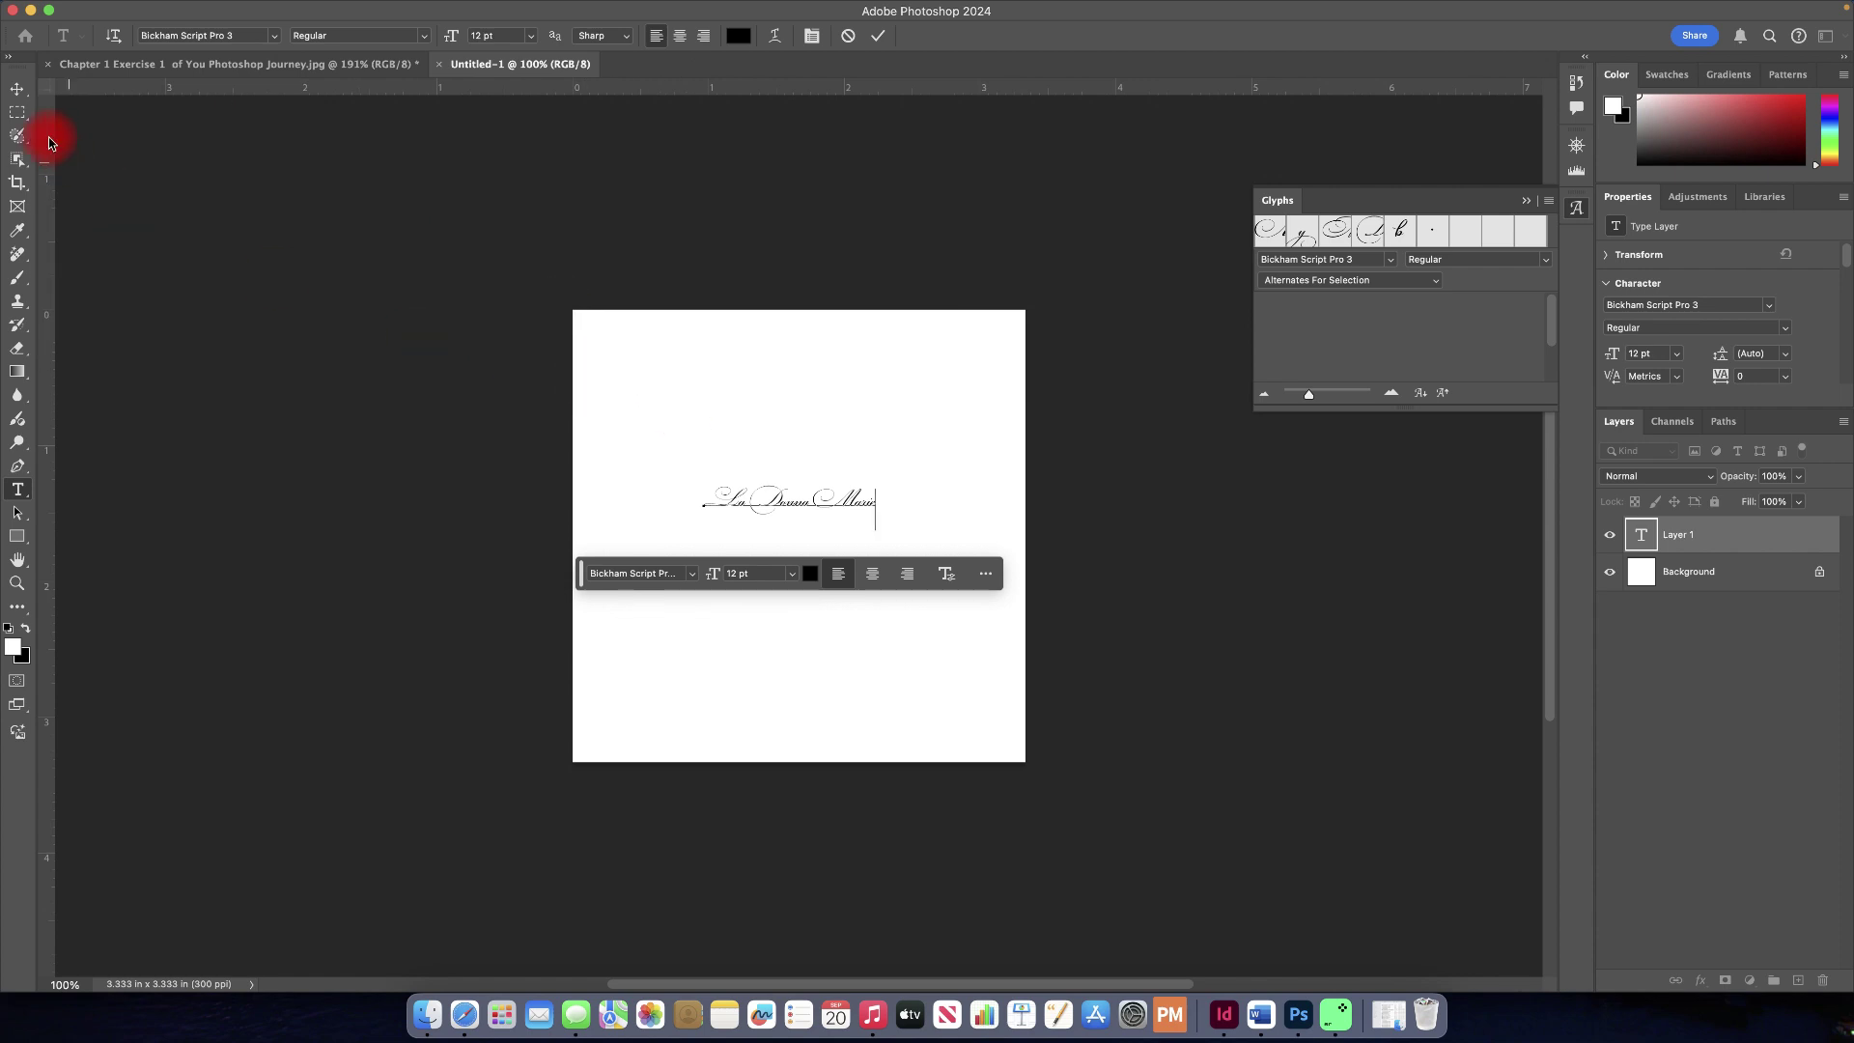
{"action": "left_click", "coordinate": [17, 88]}
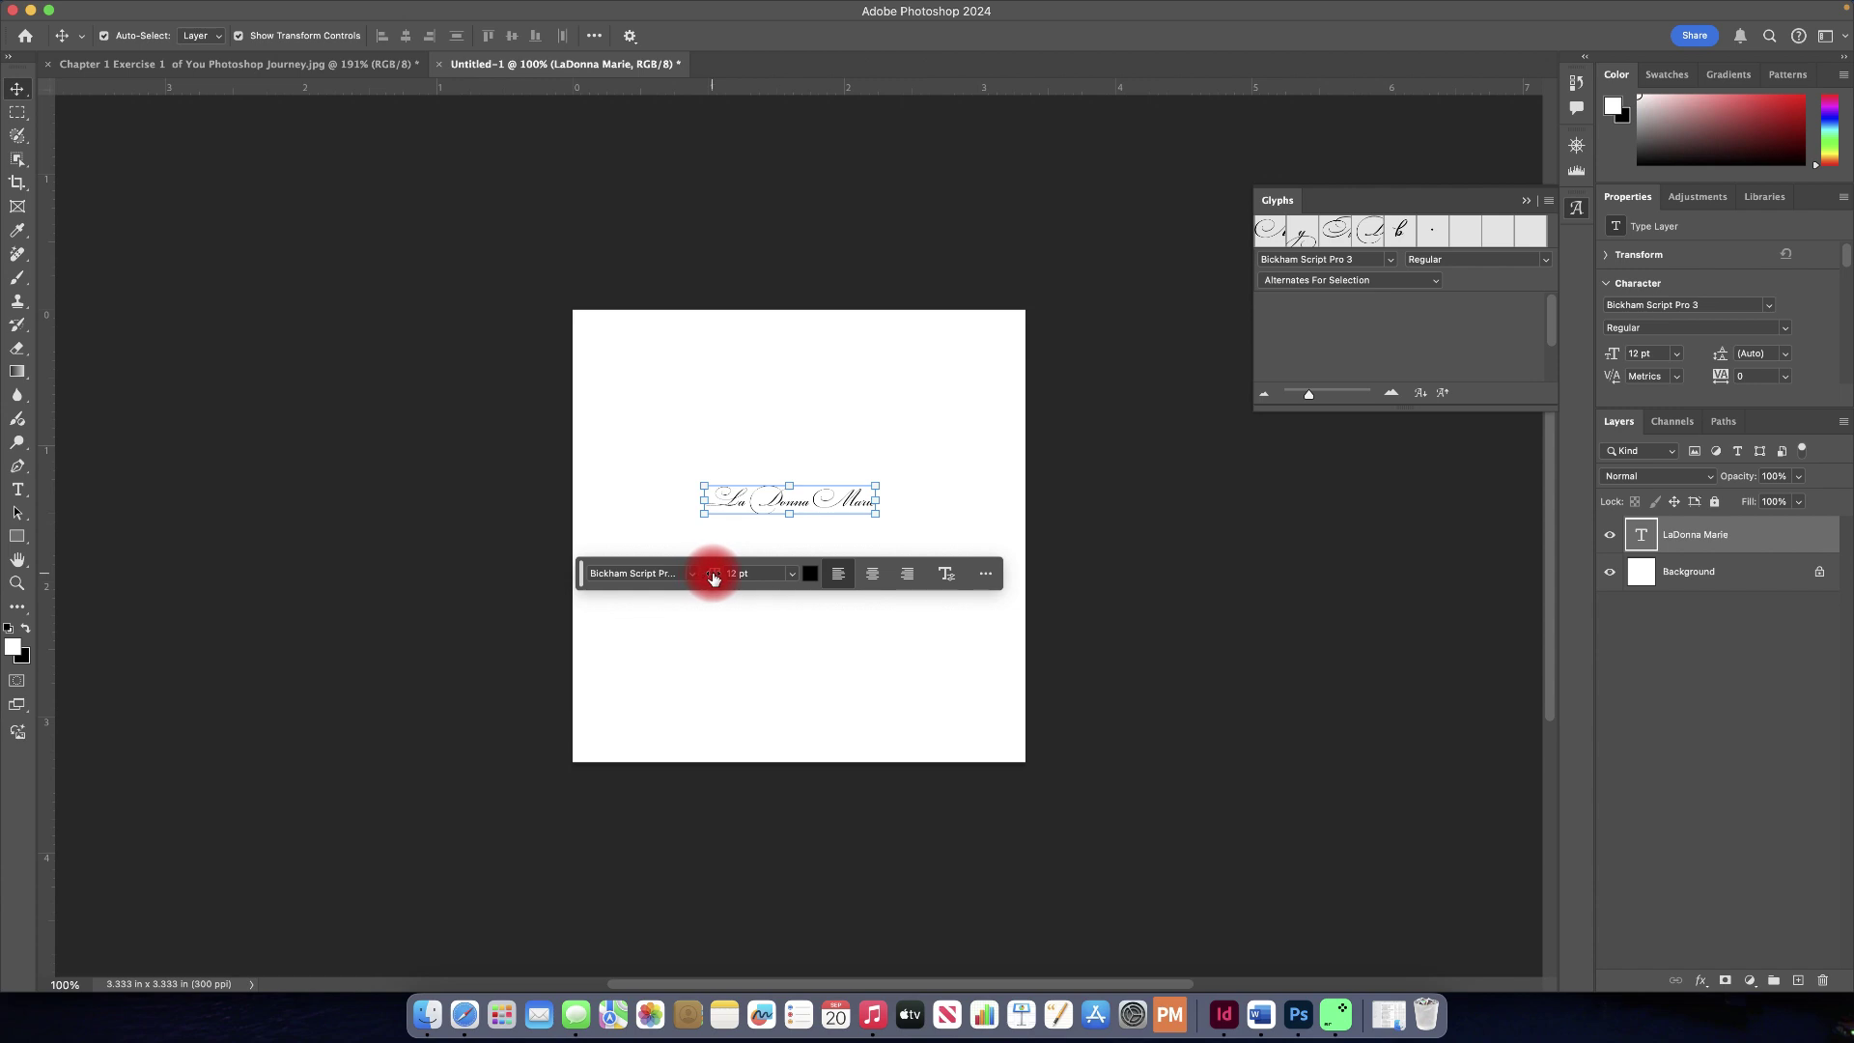
Step: Enlarge the script name to 28 pt and center it across the lower half of the canvas
{"action": "left_click_drag", "start_coordinate": [714, 577], "coordinate": [728, 577]}
{"action": "left_click", "coordinate": [16, 92]}
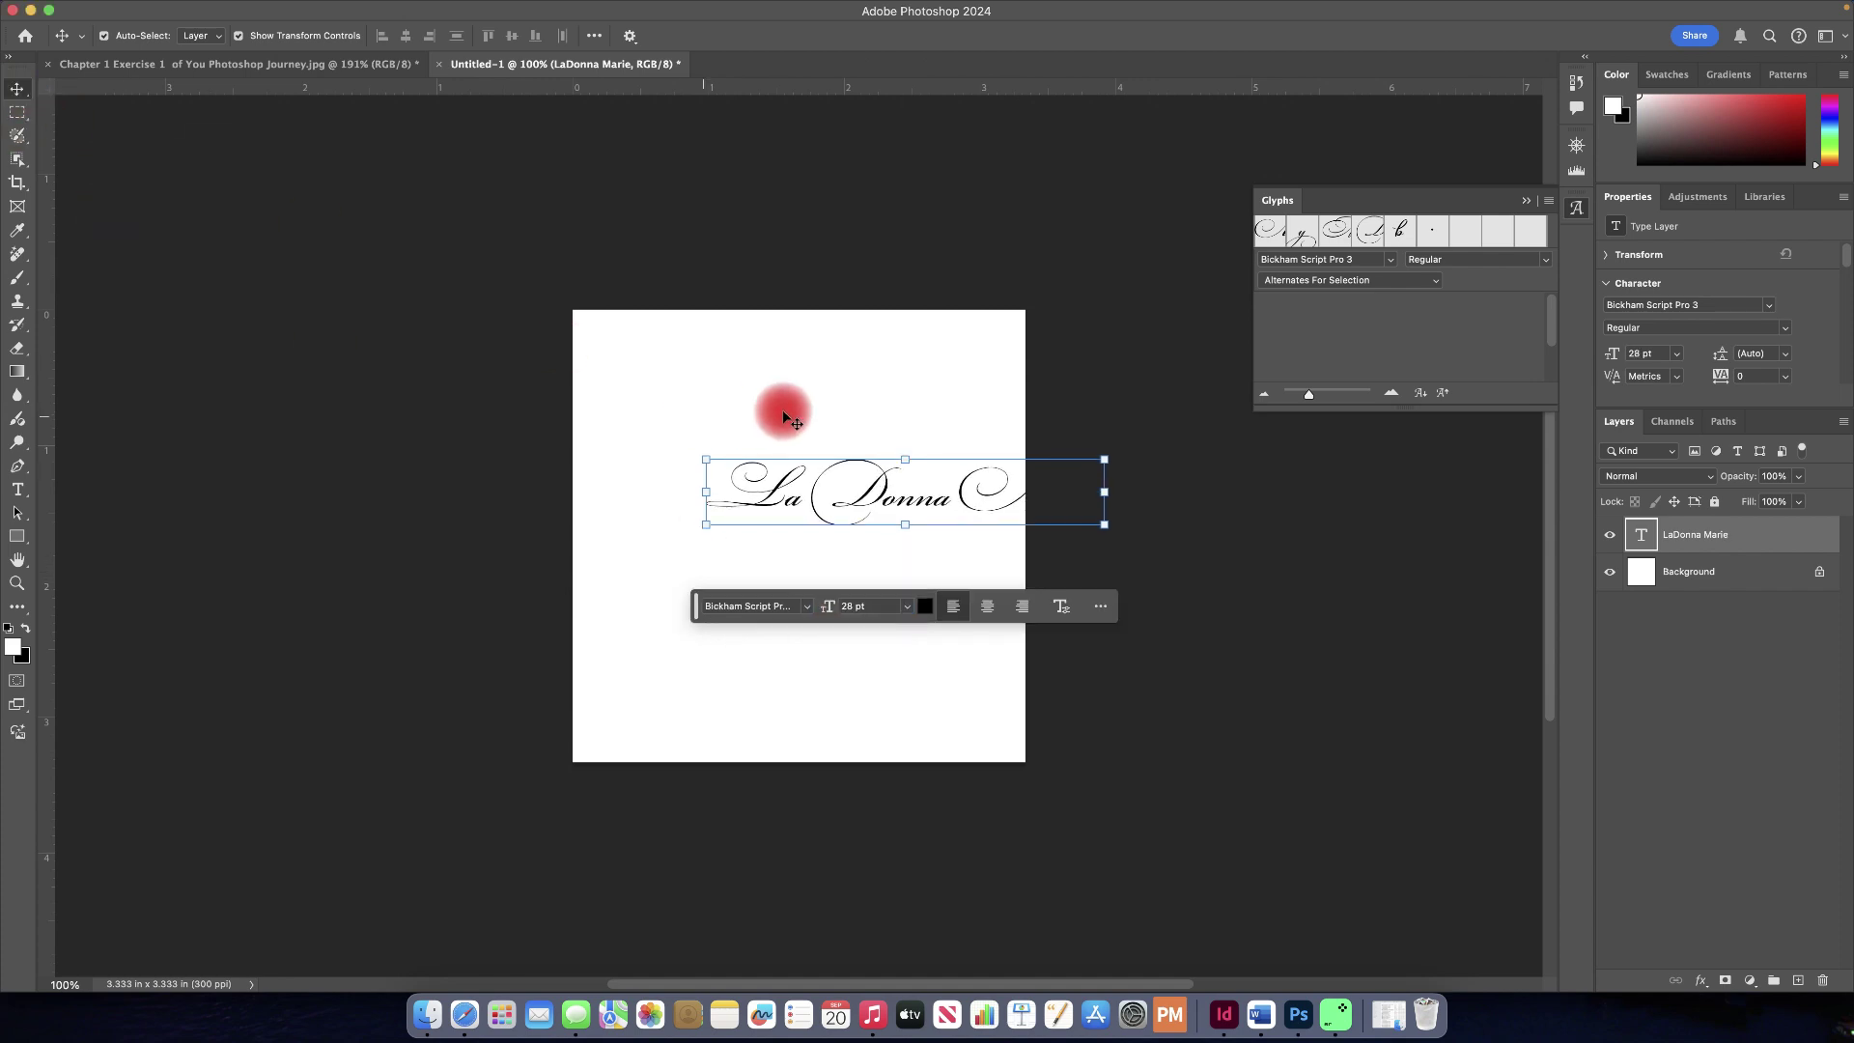
{"action": "left_click_drag", "start_coordinate": [878, 505], "coordinate": [790, 628]}
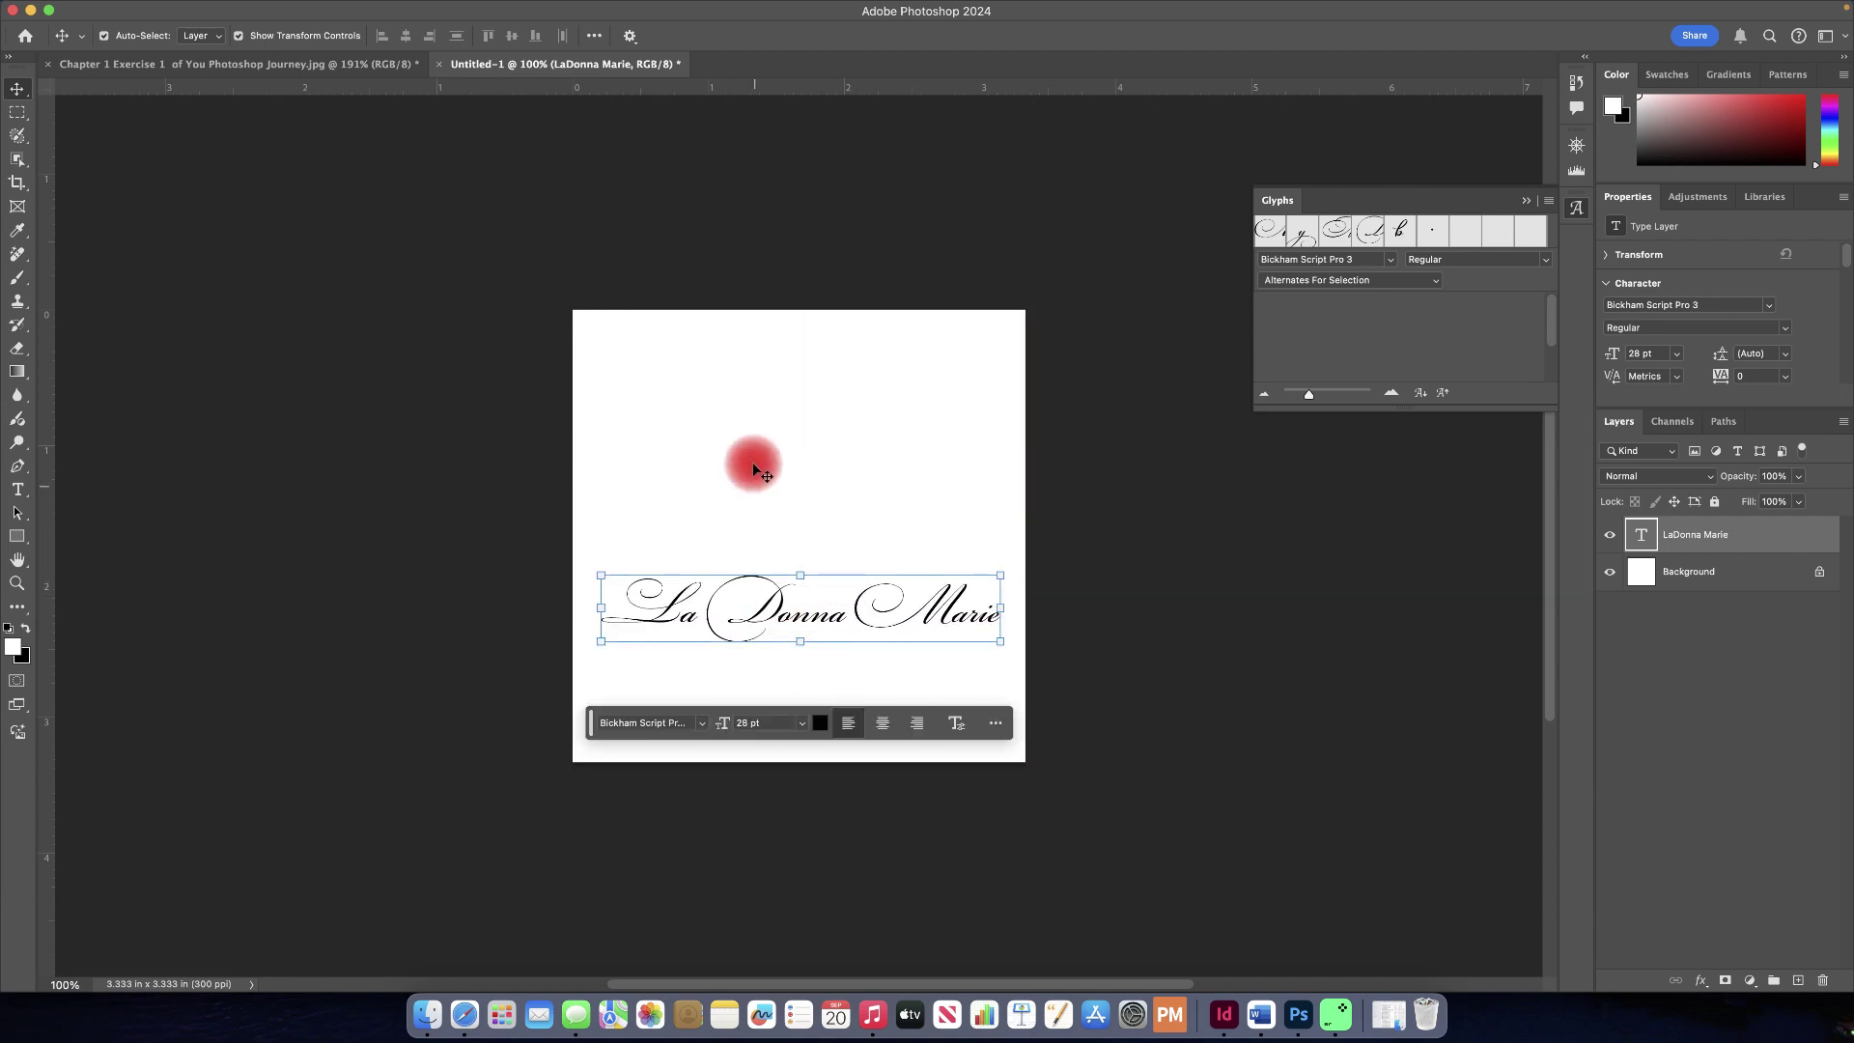
Step: Add a separate text layer above the script name containing only the capital letter L
{"action": "left_click", "coordinate": [751, 456]}
{"action": "key", "text": "t"}
{"action": "left_click", "coordinate": [702, 465]}
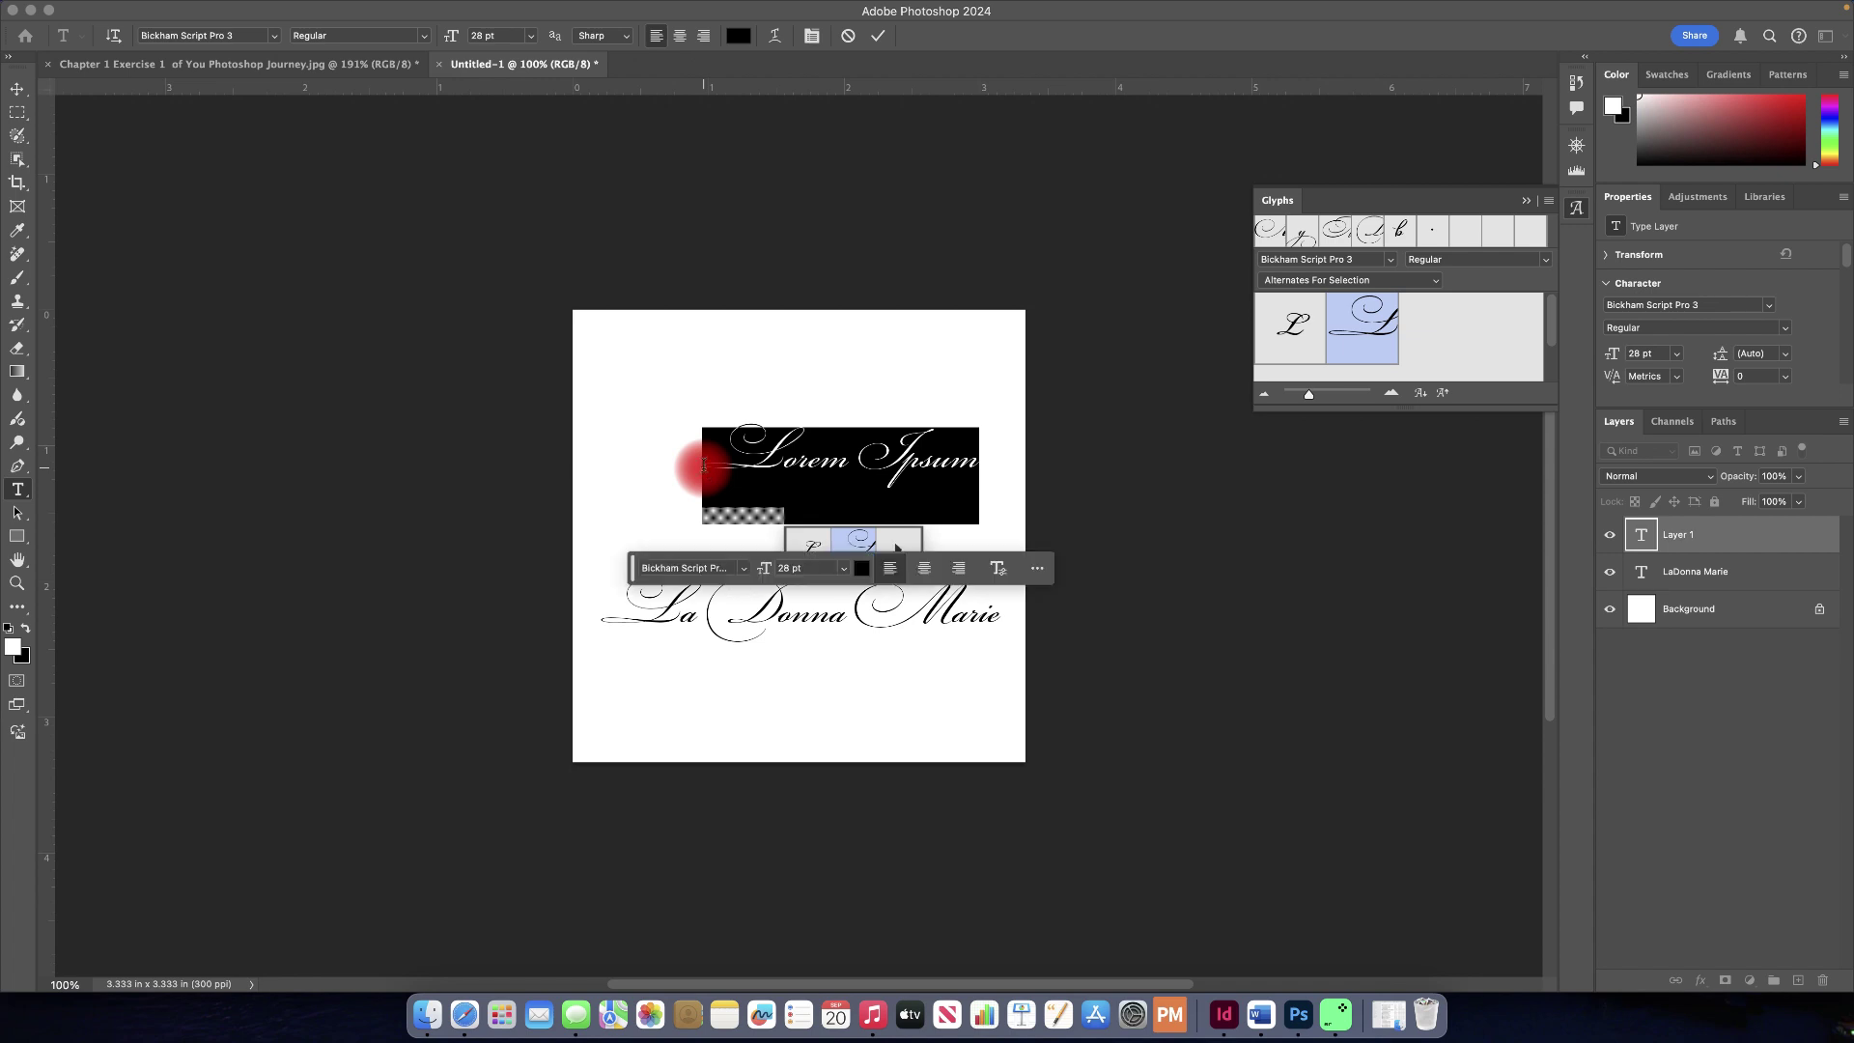
{"action": "left_click", "coordinate": [809, 541]}
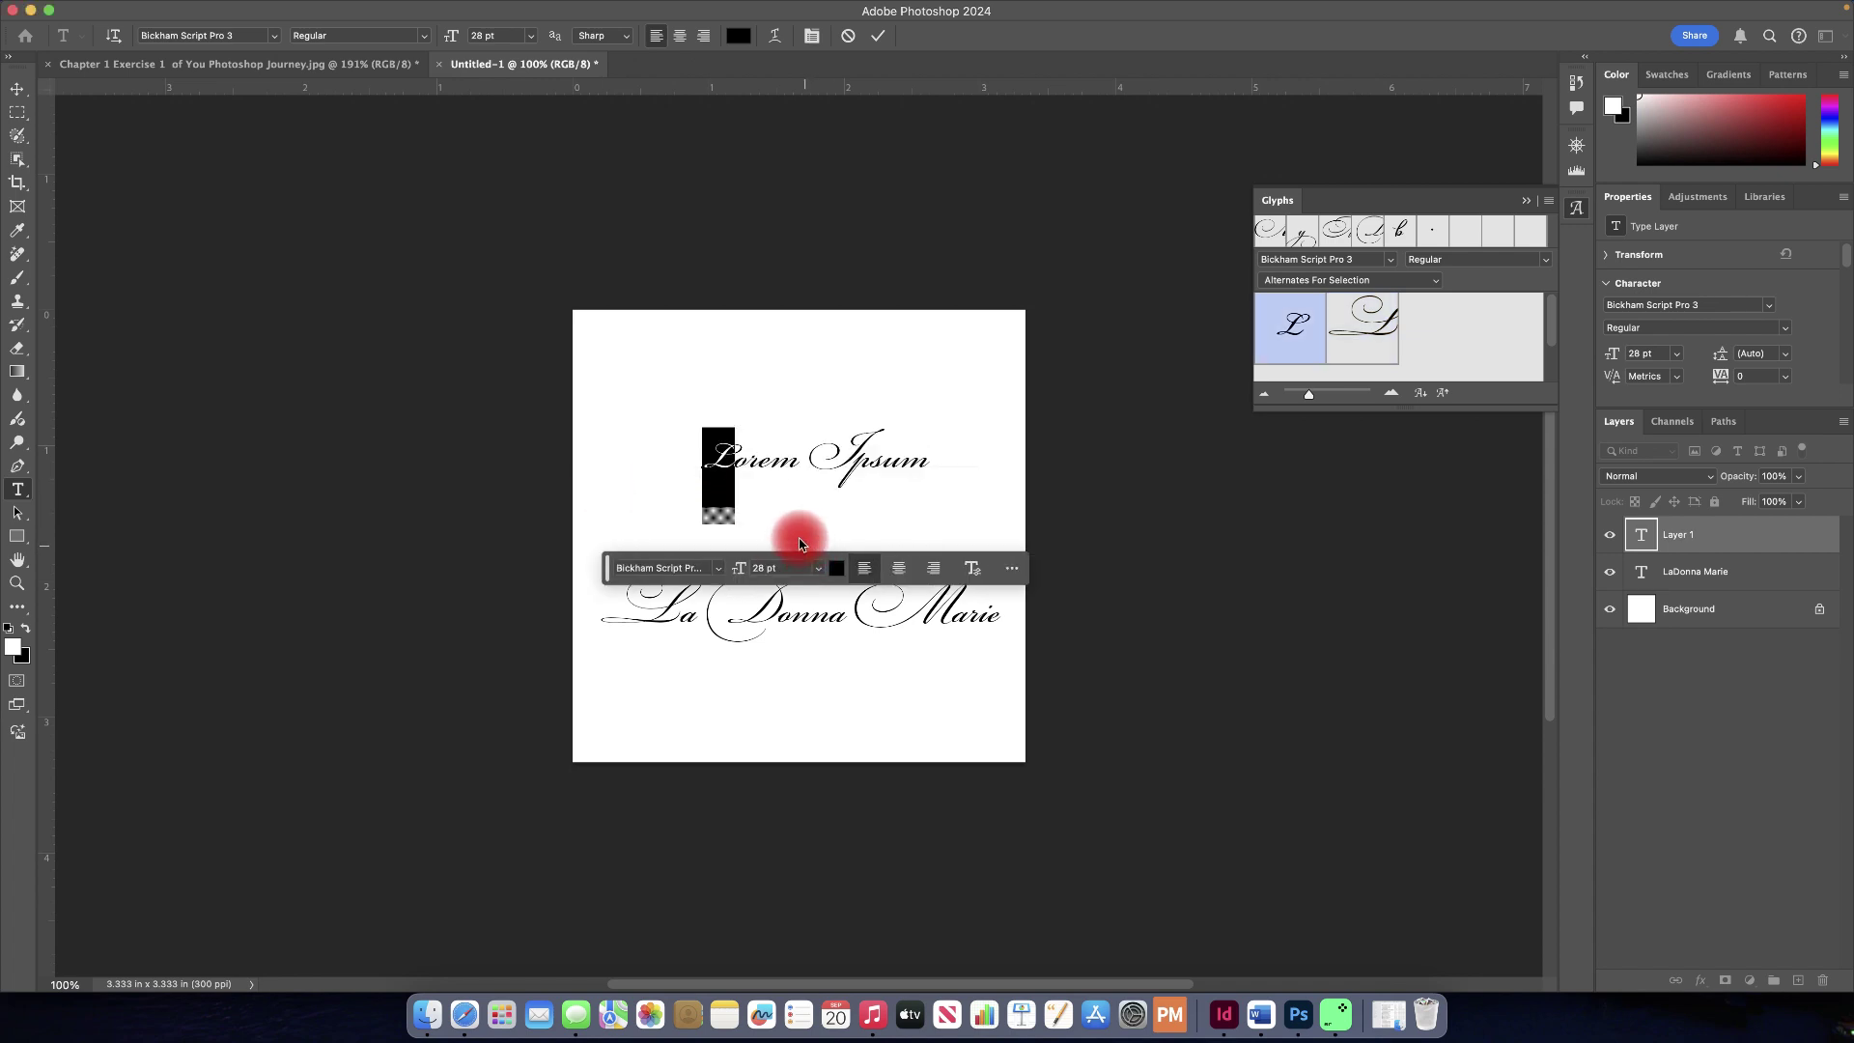
{"action": "left_click", "coordinate": [1642, 534]}
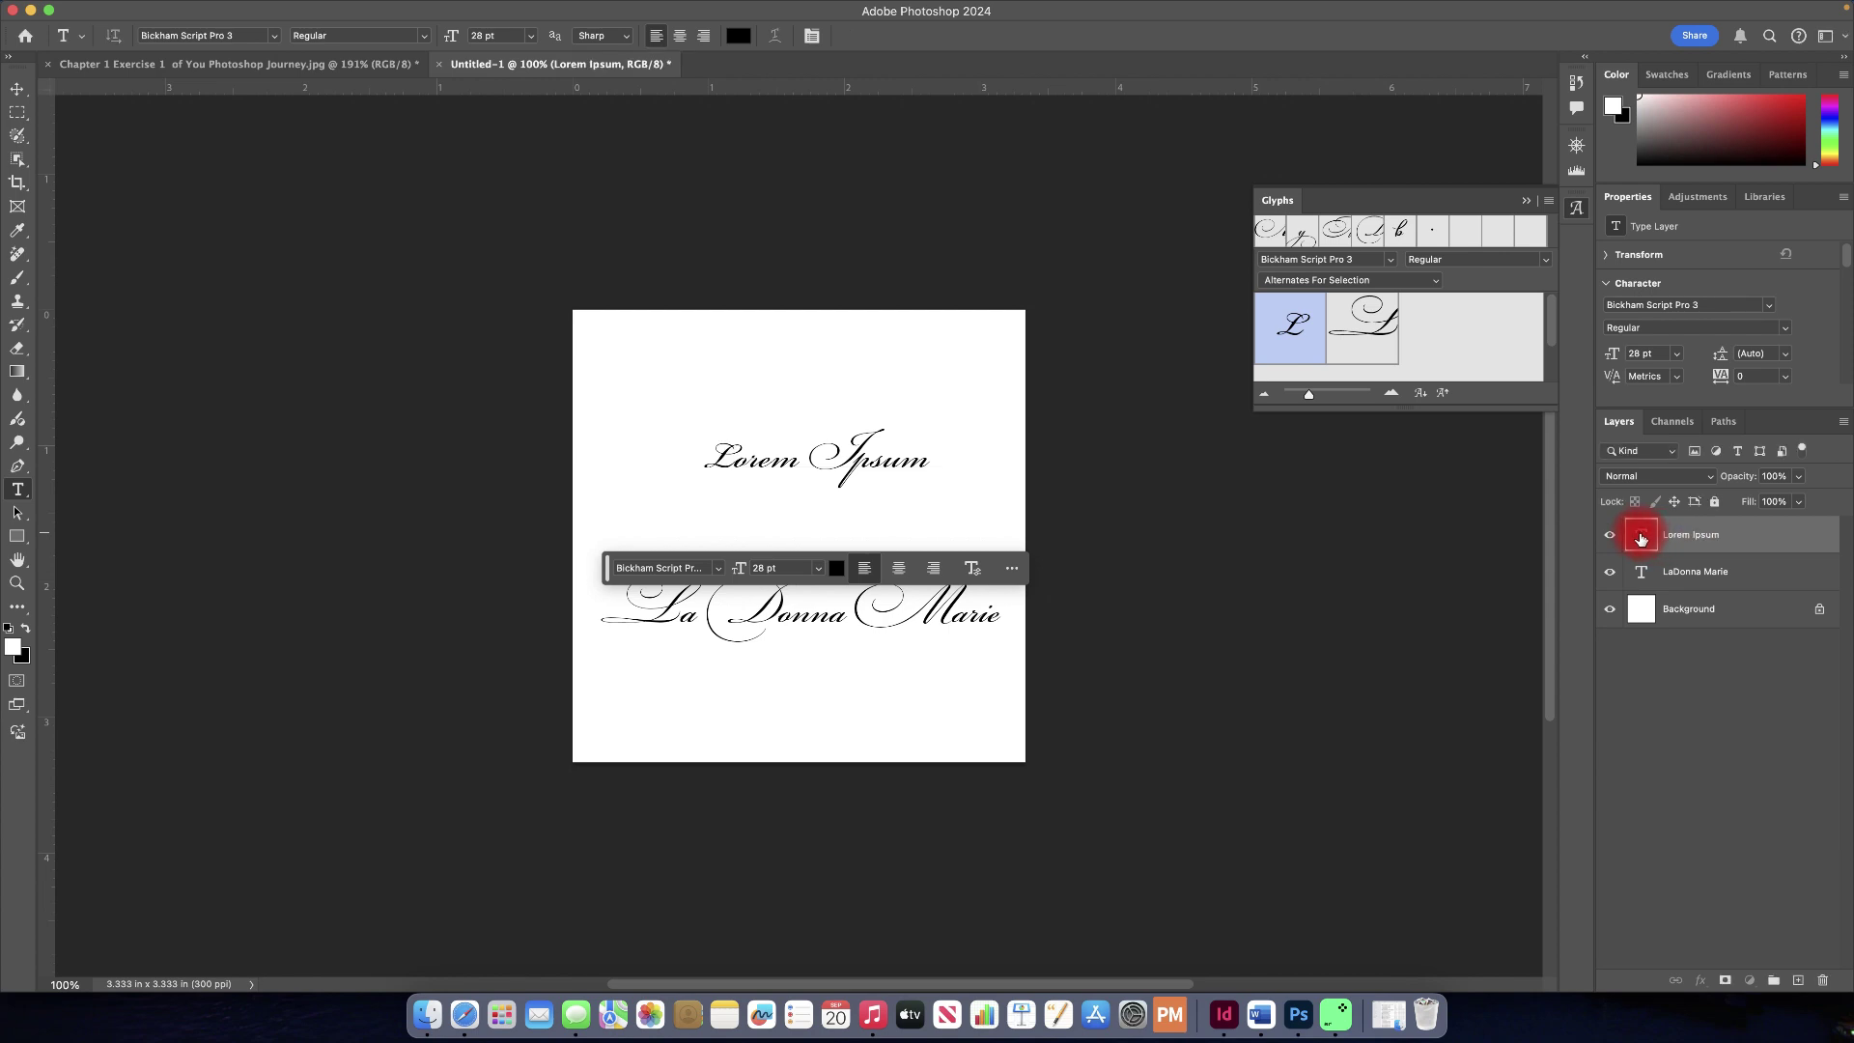
{"action": "double_click", "coordinate": [1642, 534]}
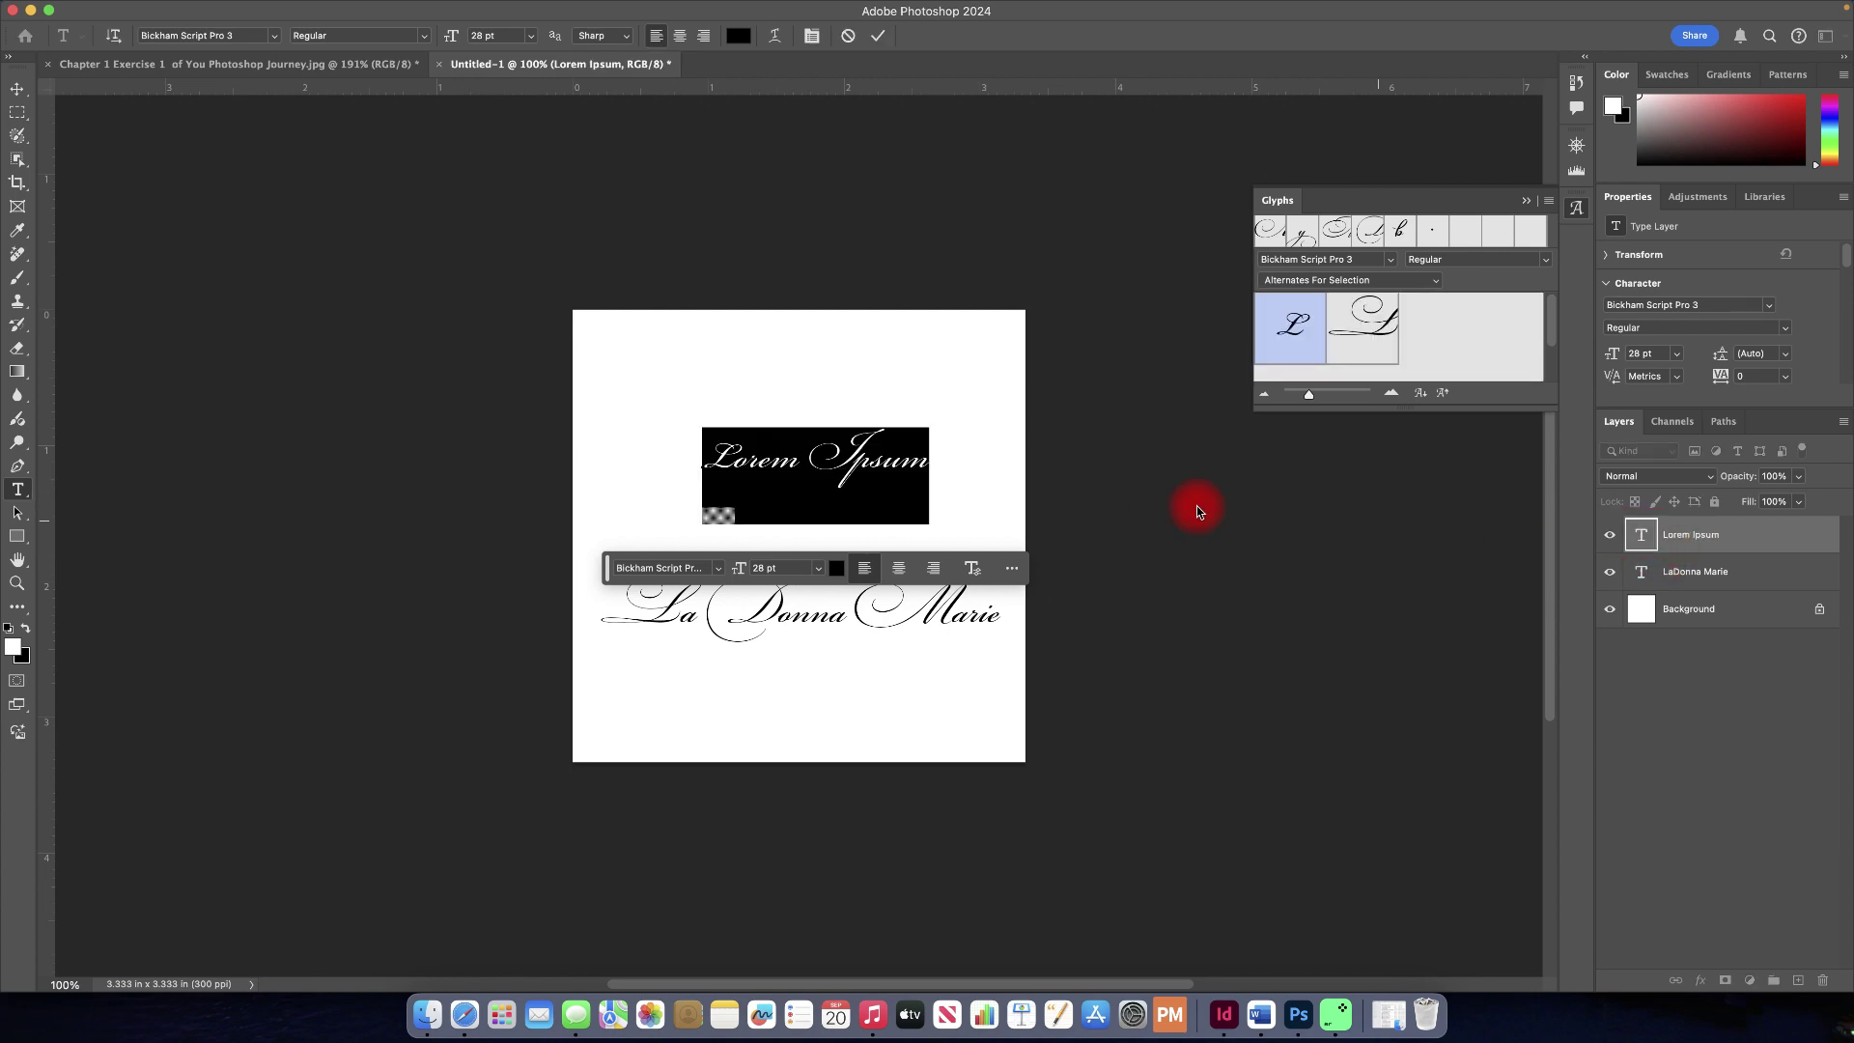
{"action": "type", "text": "L"}
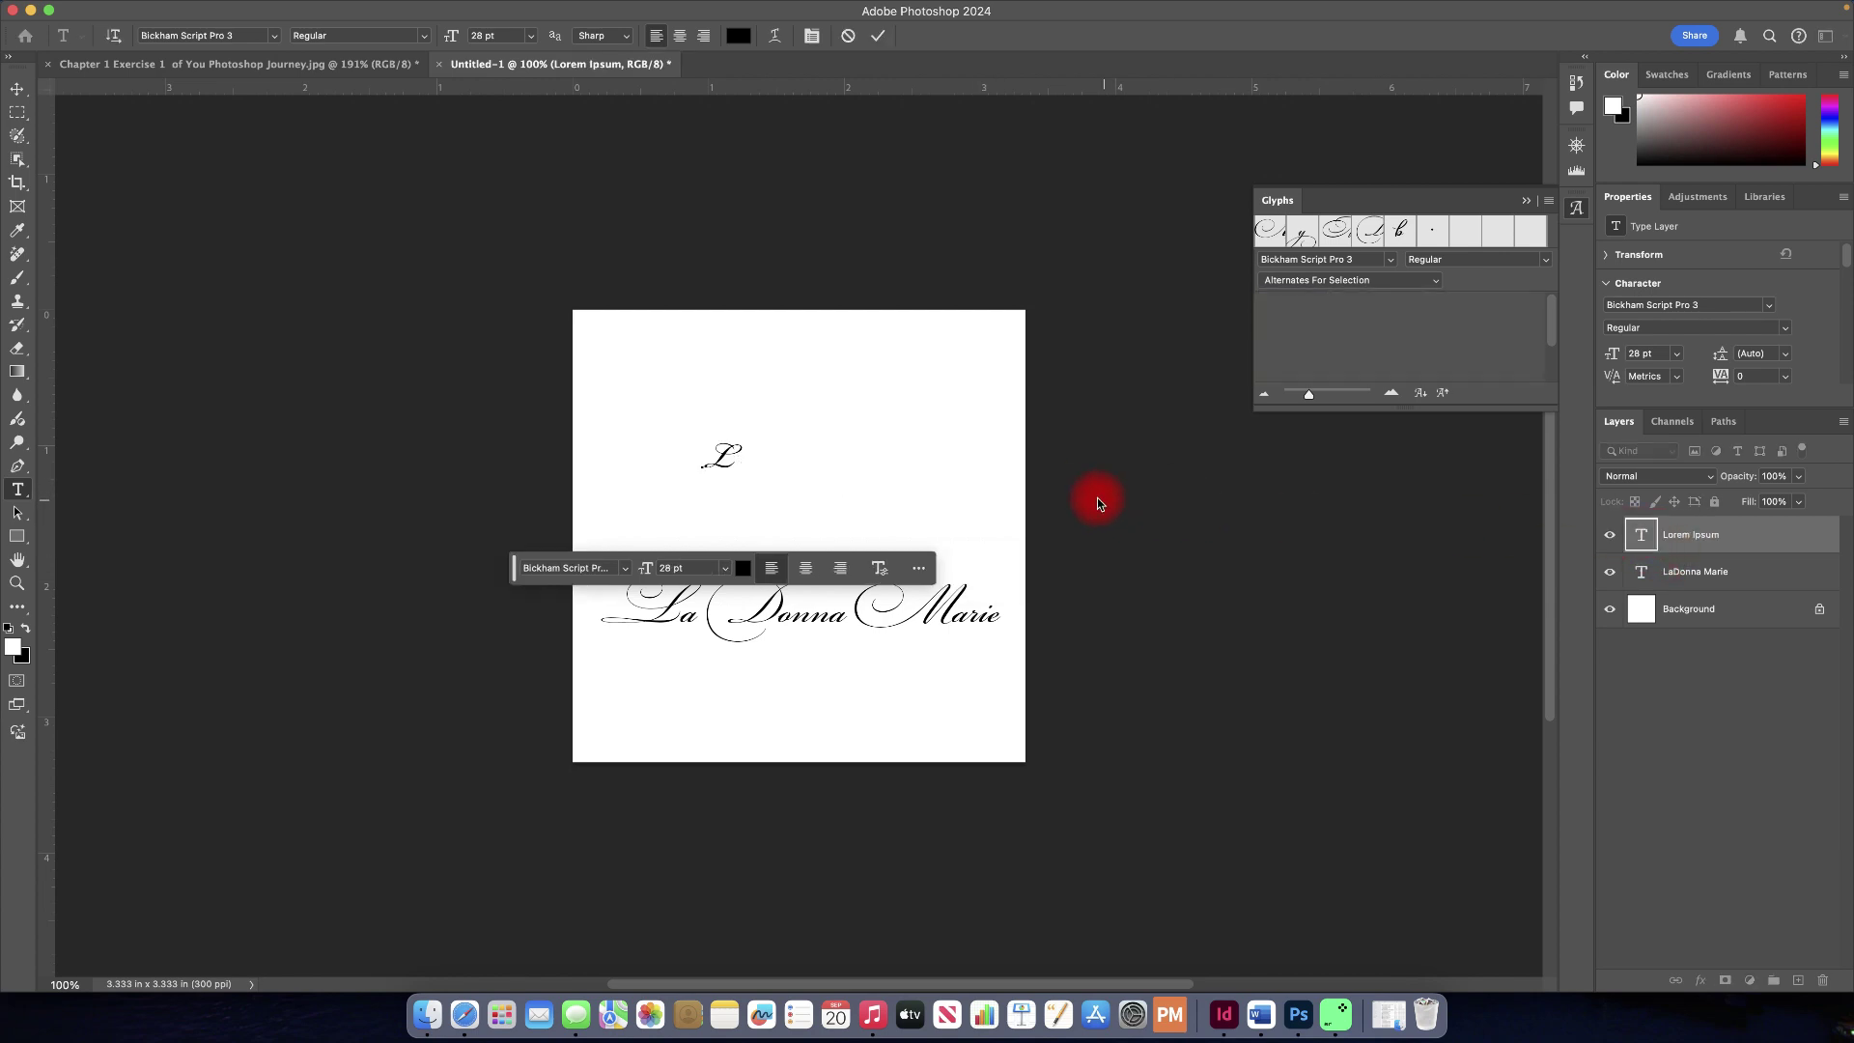
{"action": "left_click", "coordinate": [17, 89]}
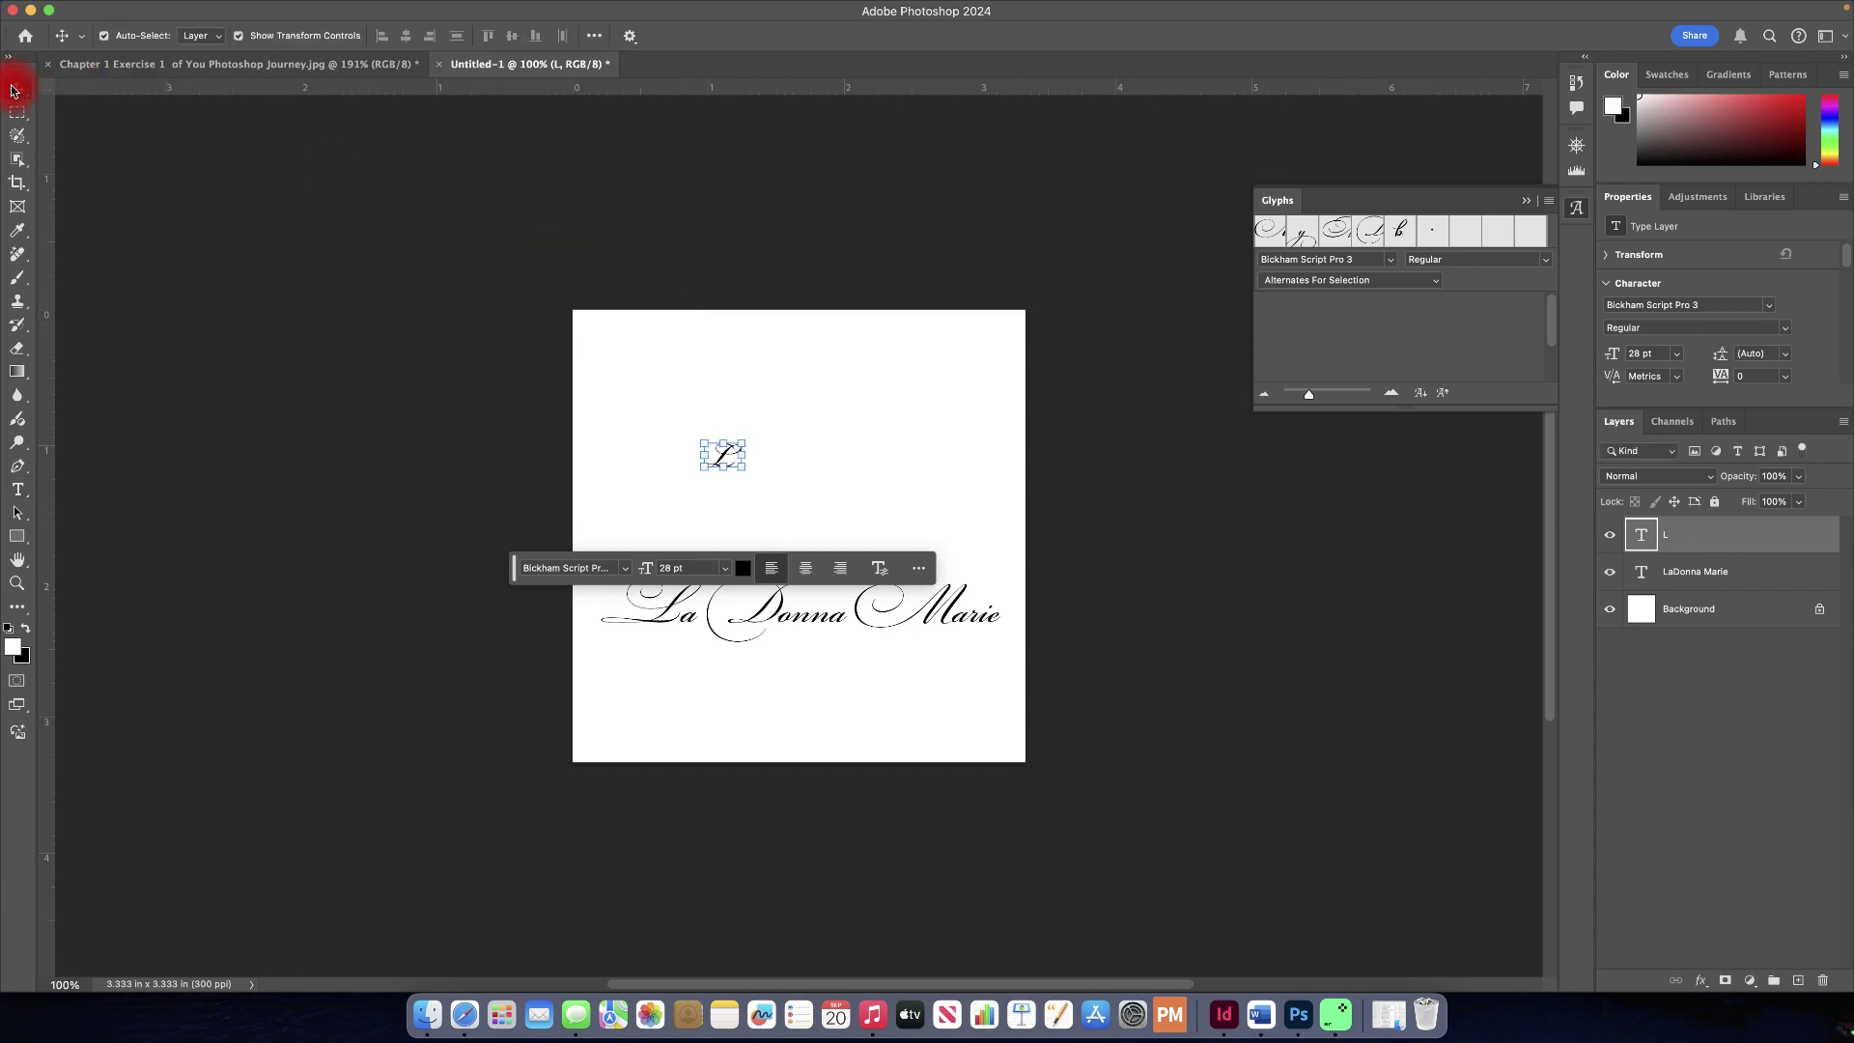
Step: Set the letter L's font to Trajan Pro 3 and its size to 111 pt
{"action": "left_click", "coordinate": [627, 571]}
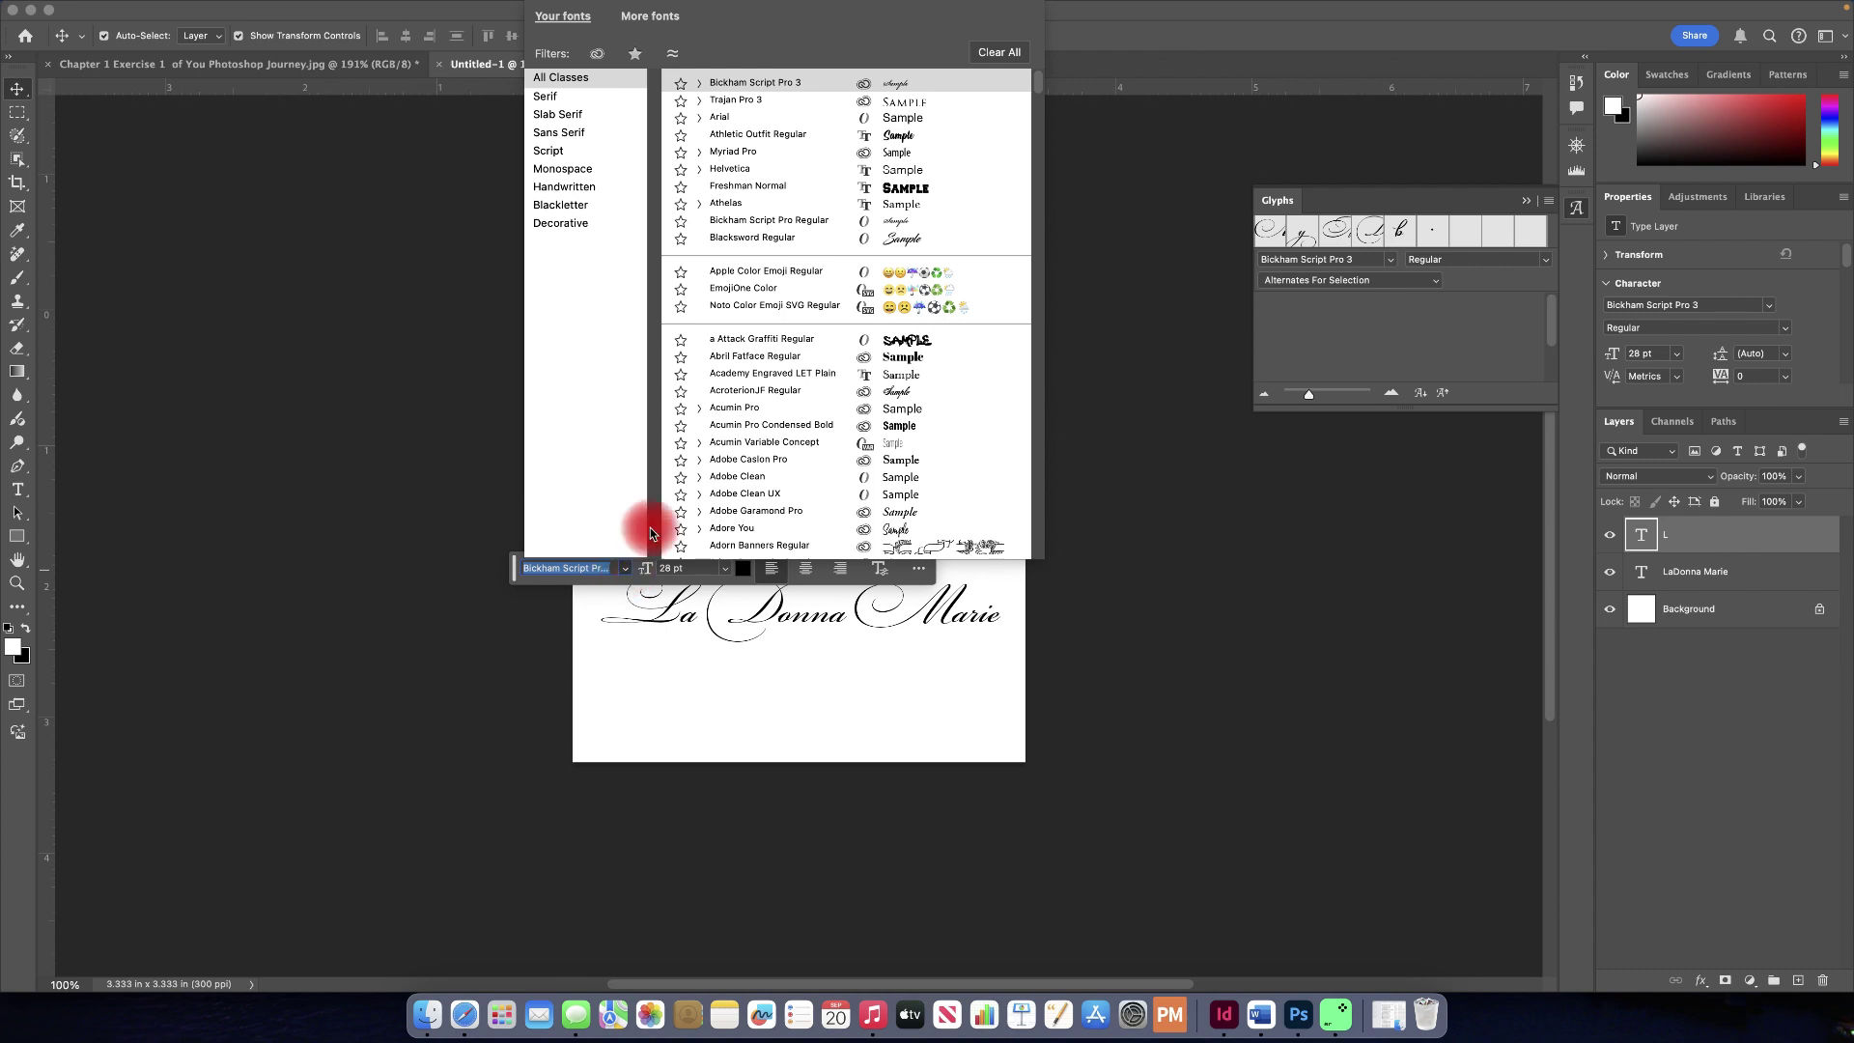
{"action": "left_click", "coordinate": [727, 102]}
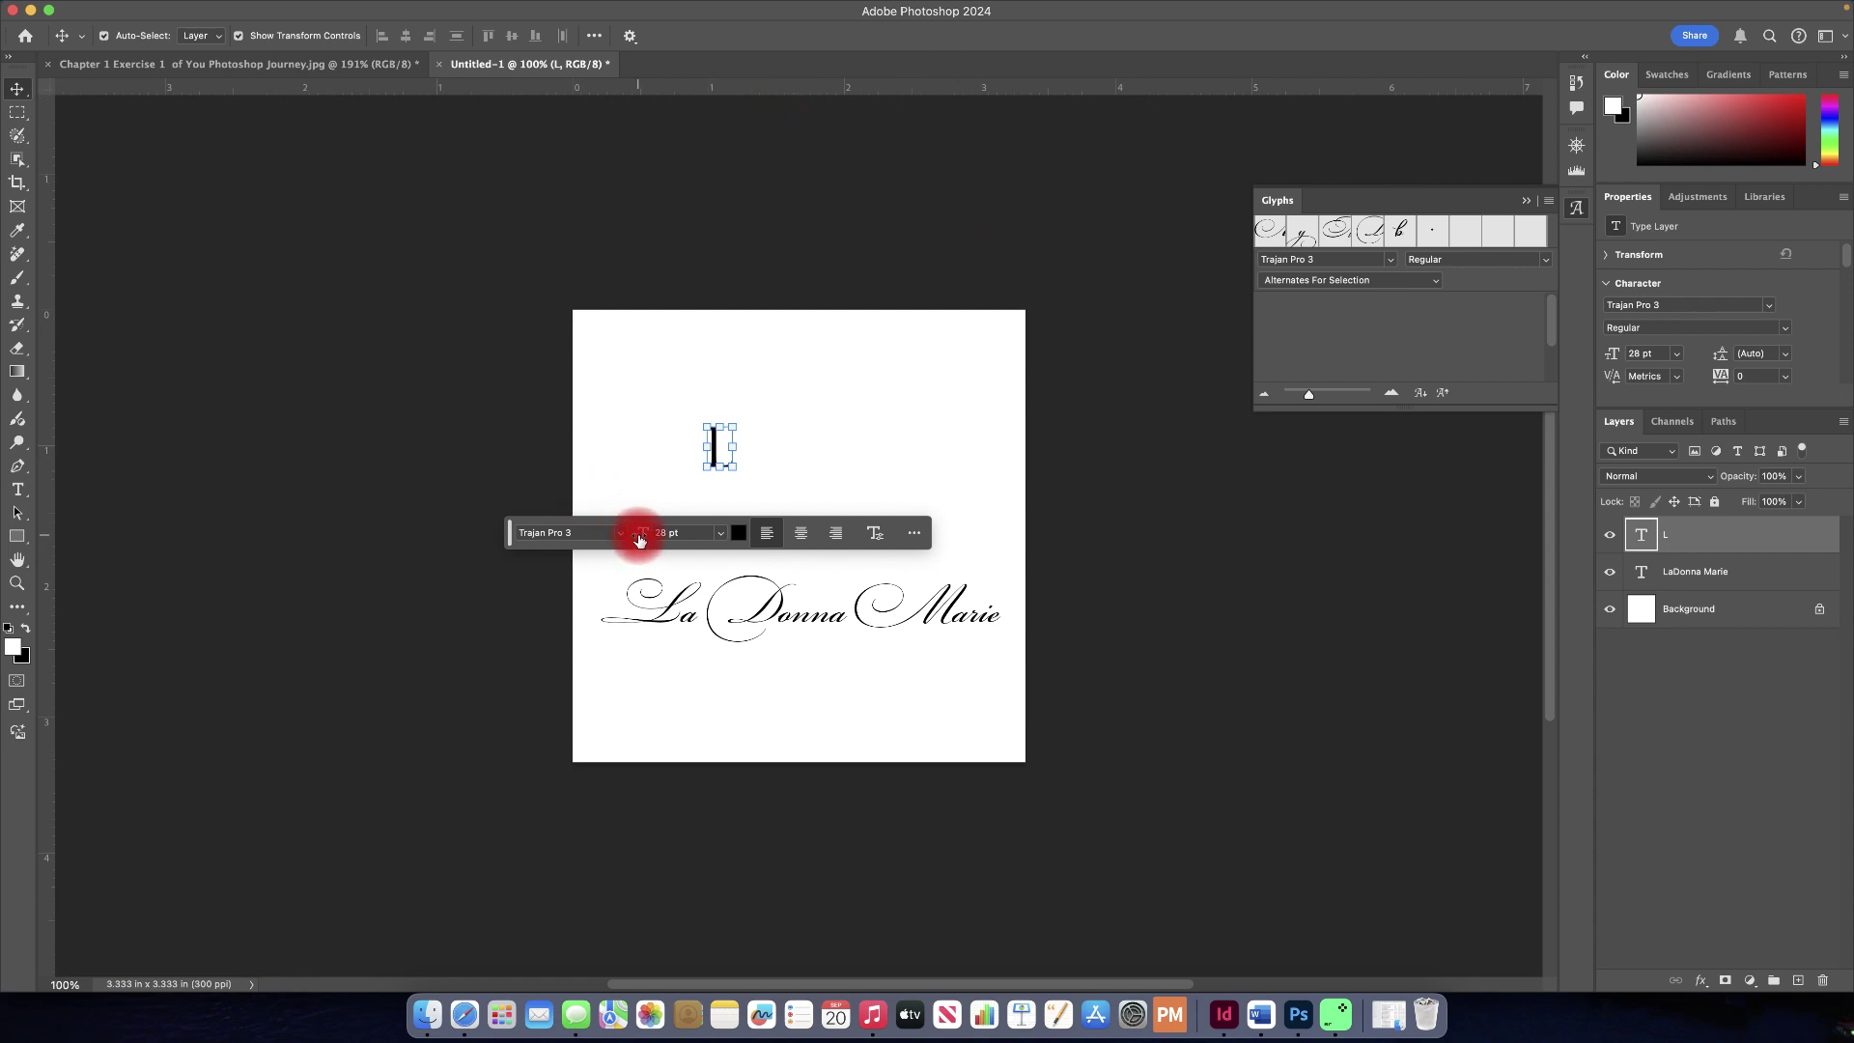
{"action": "left_click_drag", "start_coordinate": [641, 539], "coordinate": [687, 533]}
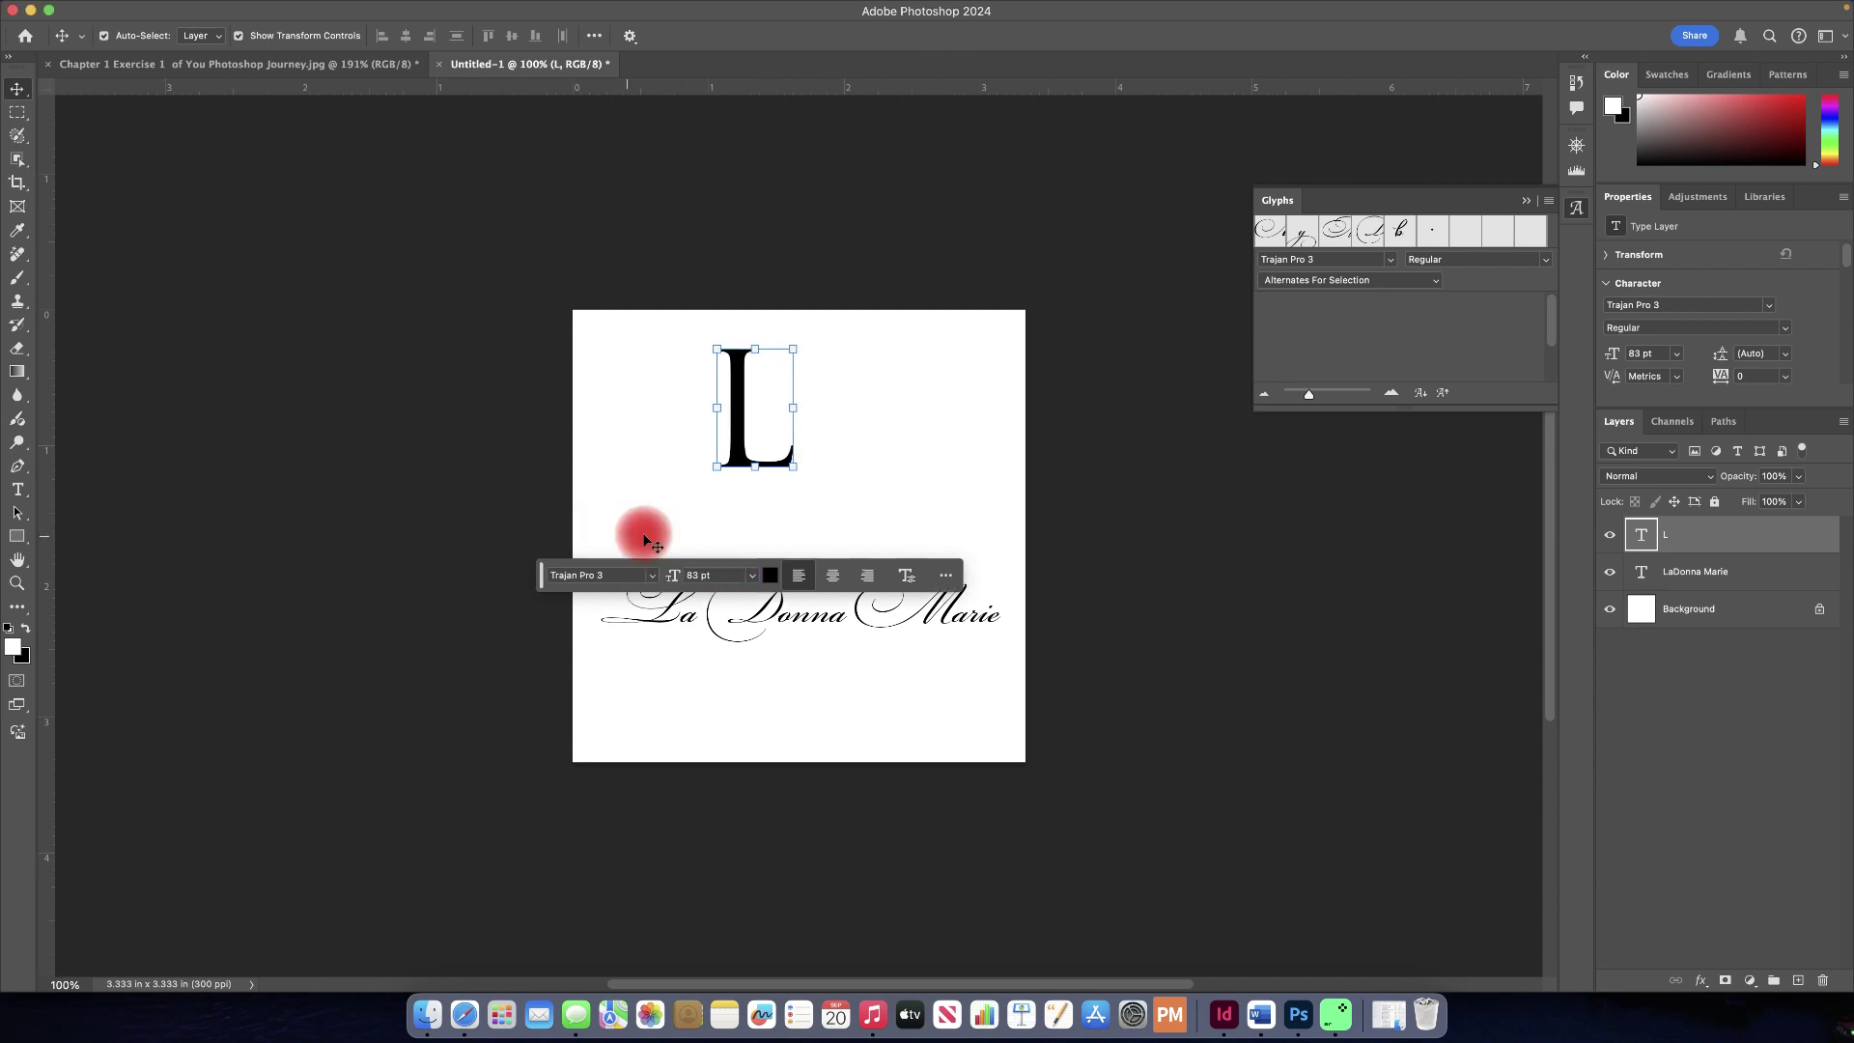
{"action": "left_click", "coordinate": [670, 584], "text": "shift"}
{"action": "left_click_drag", "start_coordinate": [674, 580], "coordinate": [677, 580]}
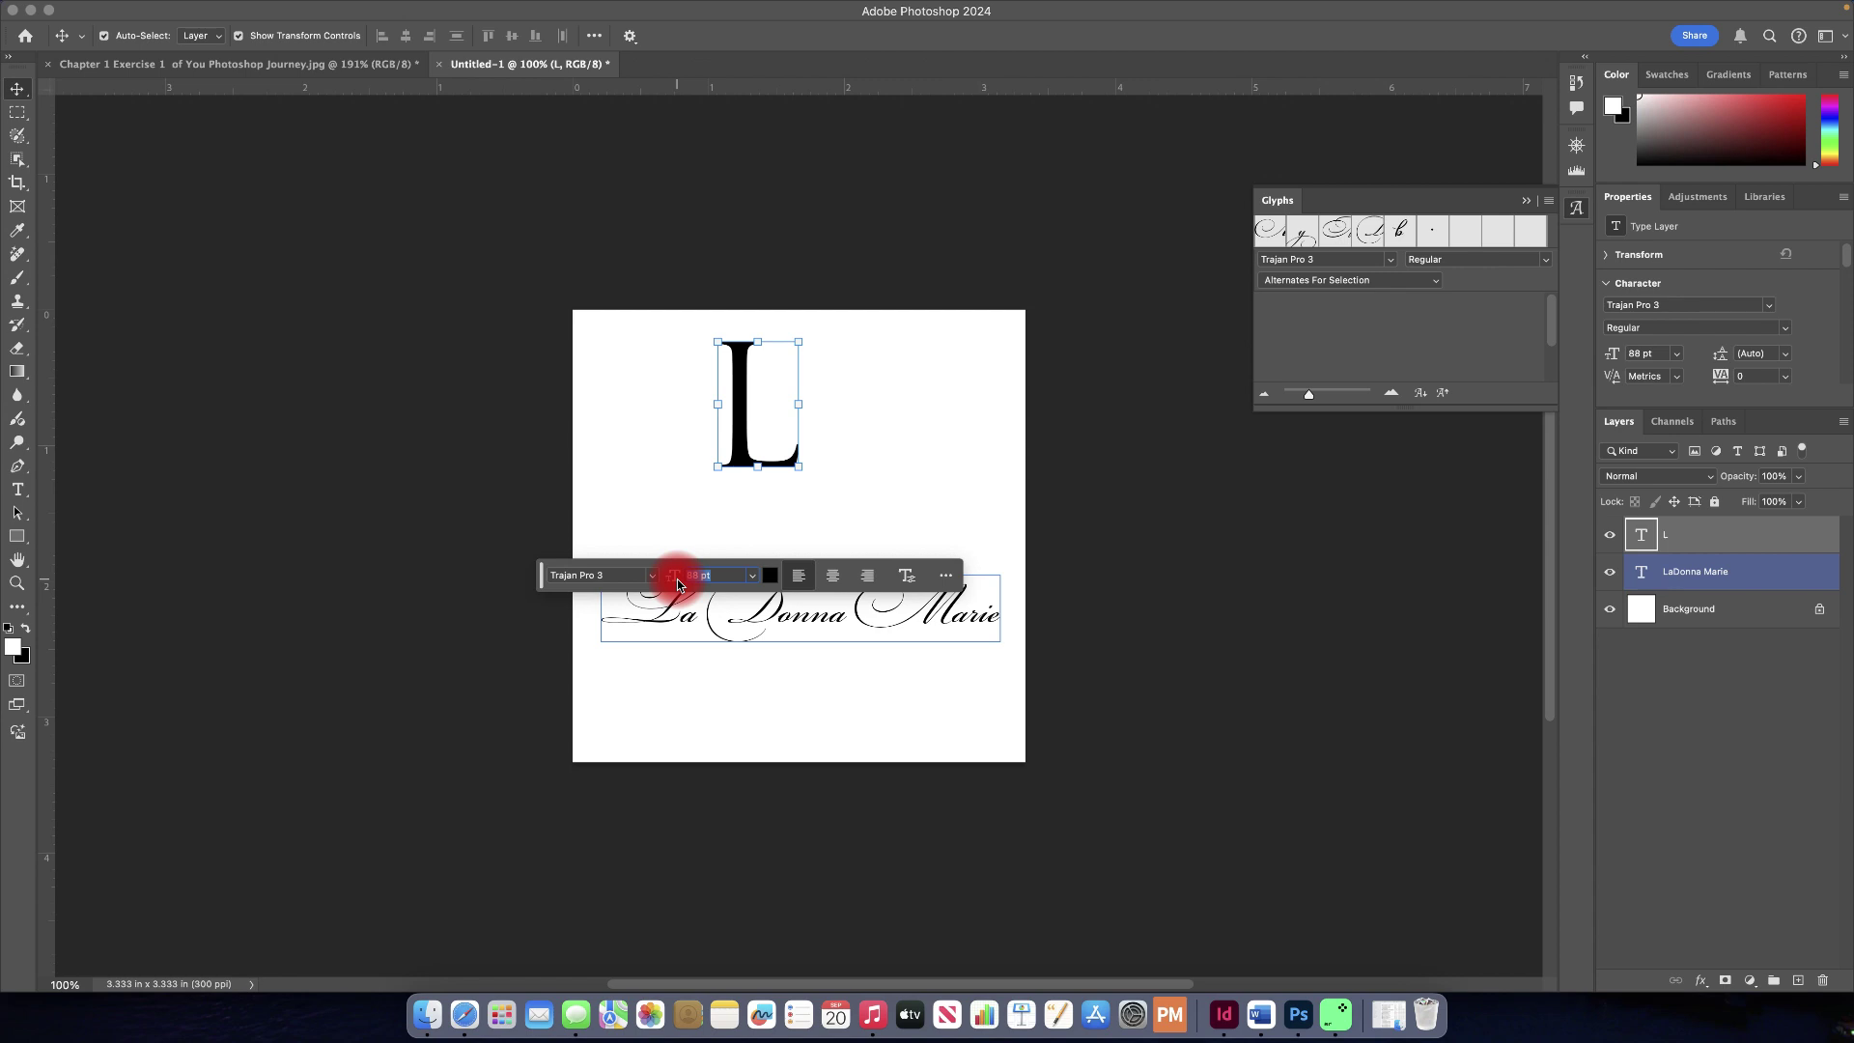
{"action": "mouse_move", "coordinate": [678, 584]}
{"action": "left_mouse_down"}
{"action": "mouse_move", "coordinate": [675, 491]}
{"action": "mouse_move", "coordinate": [689, 612]}
{"action": "mouse_move", "coordinate": [679, 587]}
{"action": "left_mouse_up"}
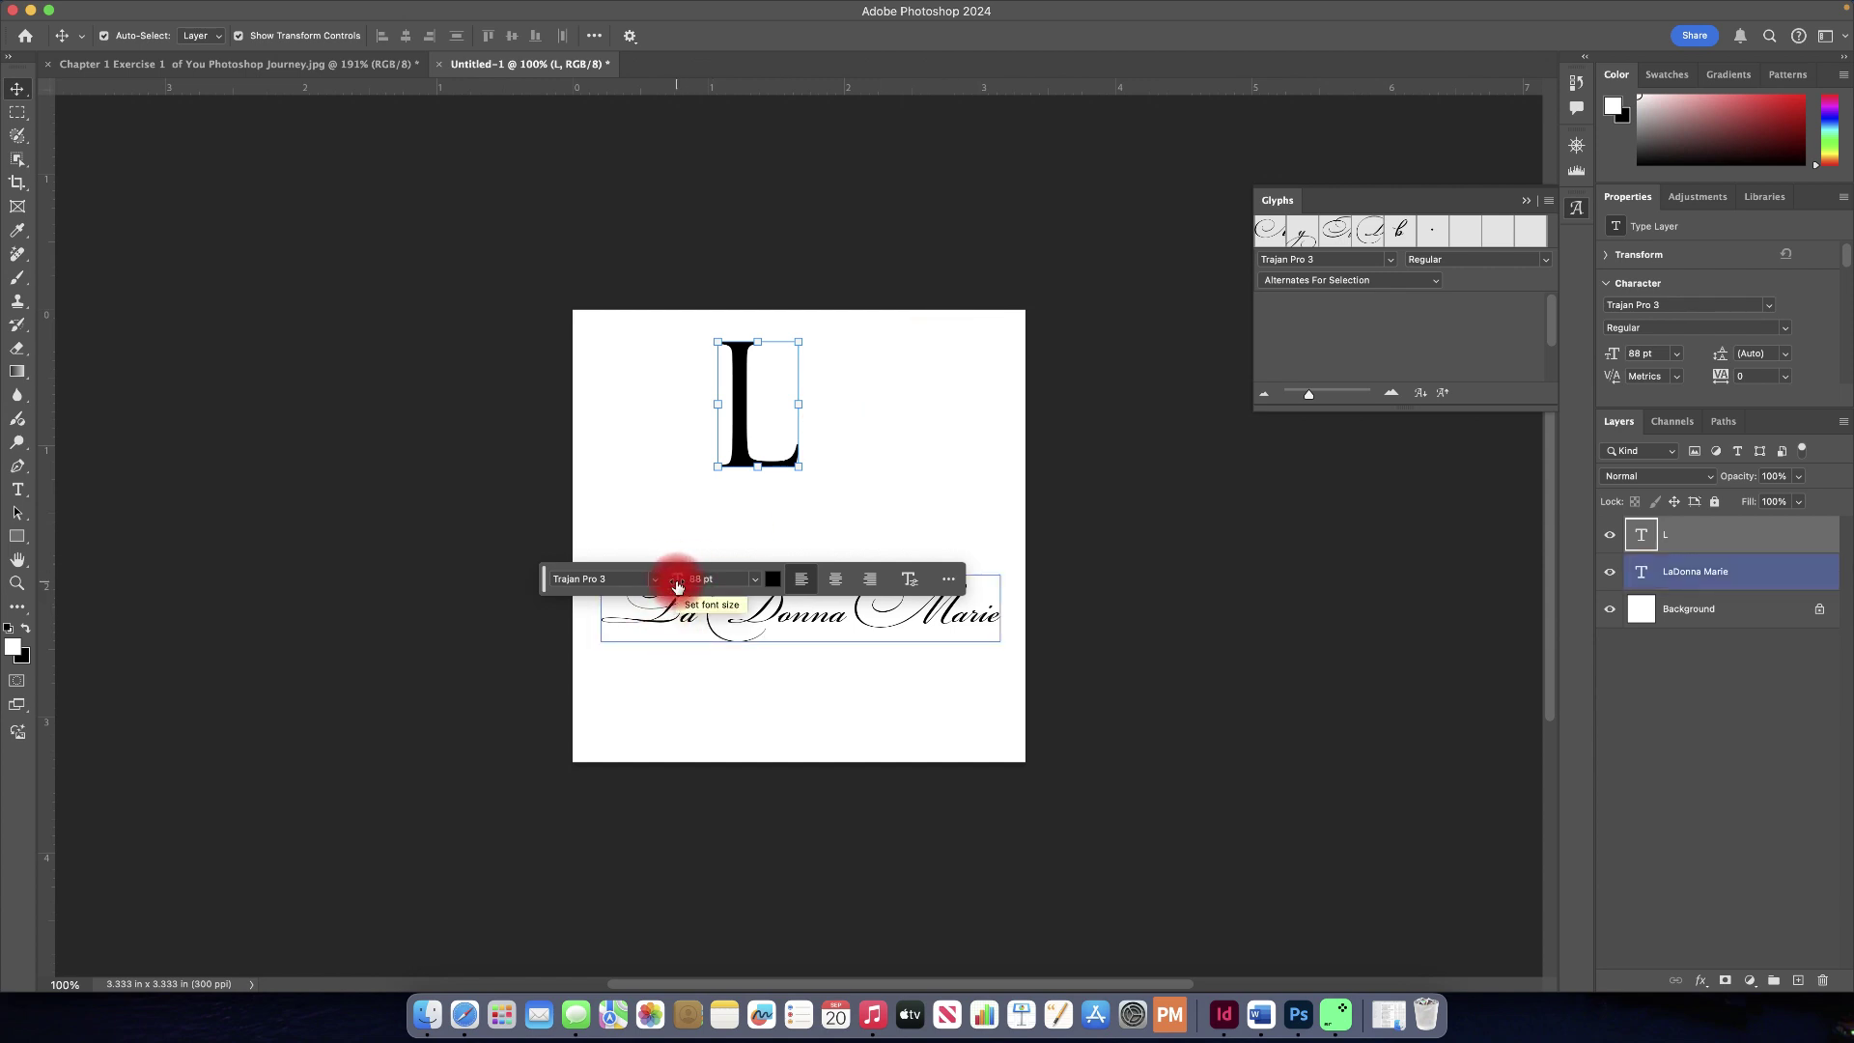
{"action": "mouse_move", "coordinate": [677, 586]}
{"action": "left_mouse_down"}
{"action": "mouse_move", "coordinate": [659, 581]}
{"action": "mouse_move", "coordinate": [689, 581]}
{"action": "left_mouse_up"}
{"action": "left_click", "coordinate": [1436, 275]}
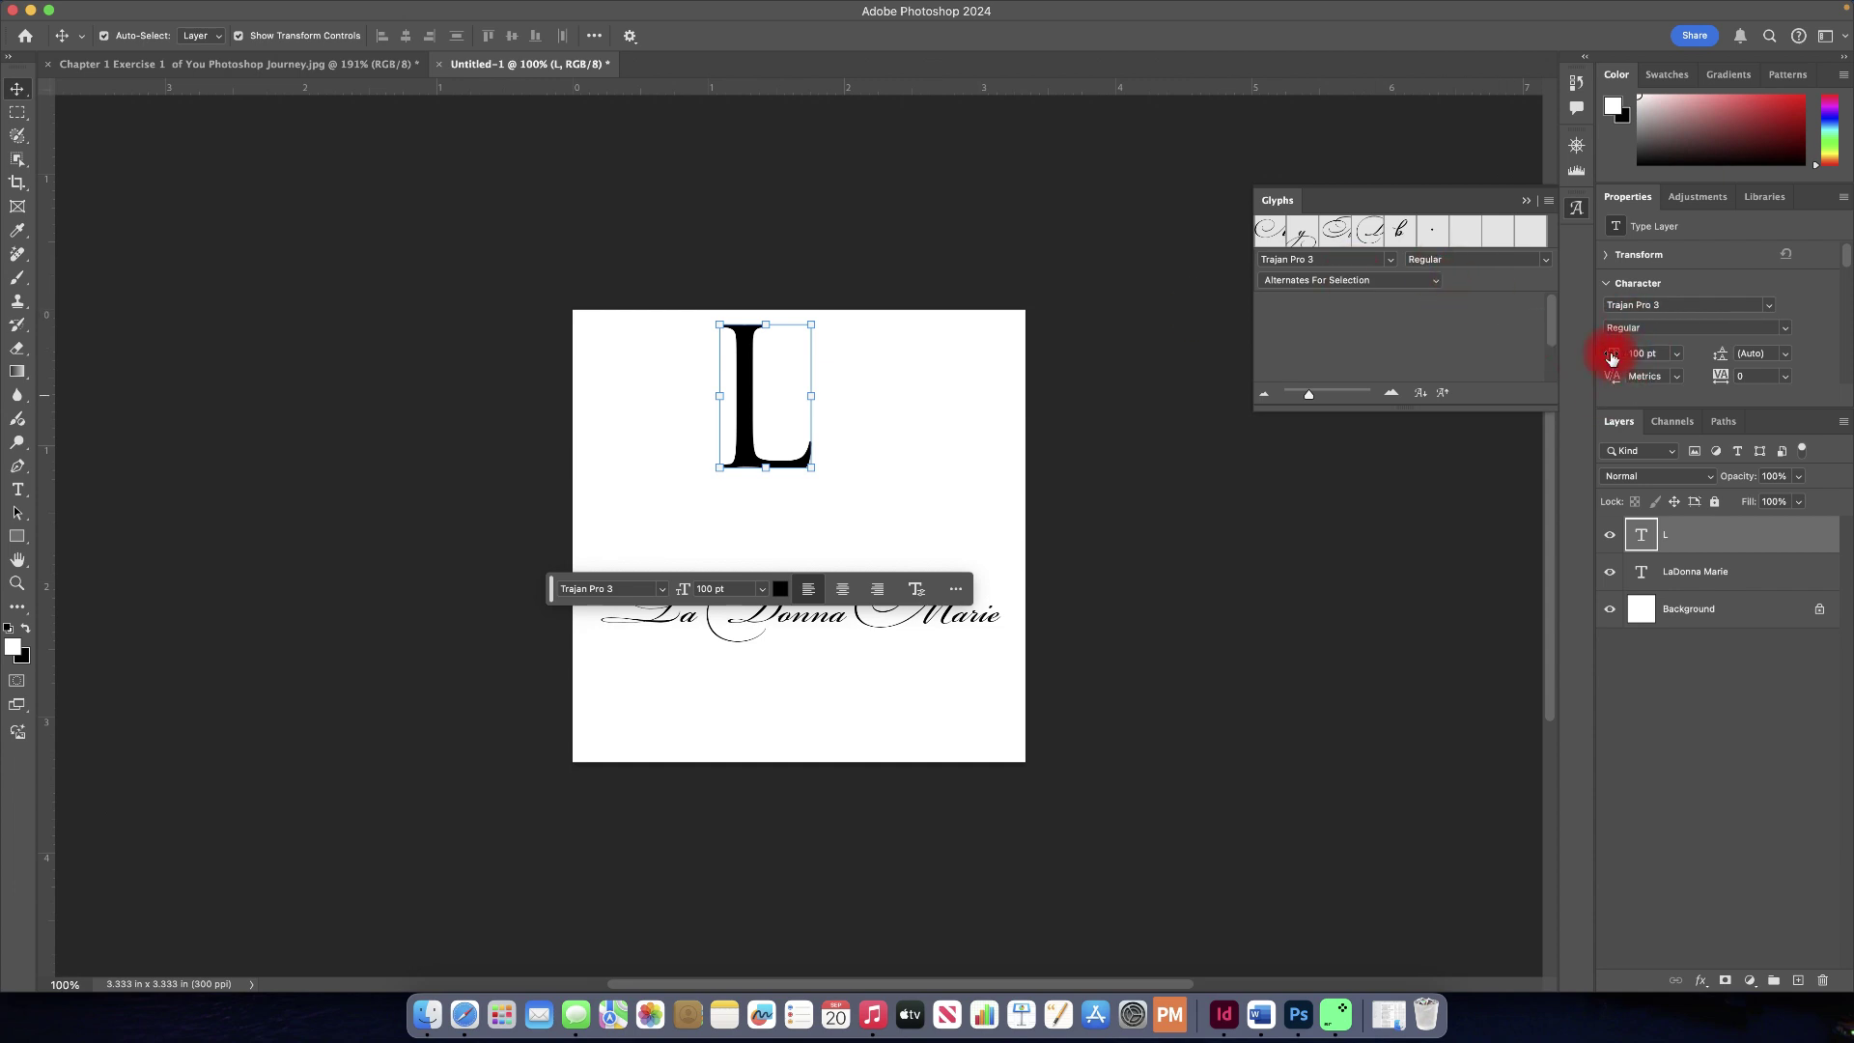
{"action": "left_click_drag", "start_coordinate": [1612, 361], "coordinate": [1625, 361]}
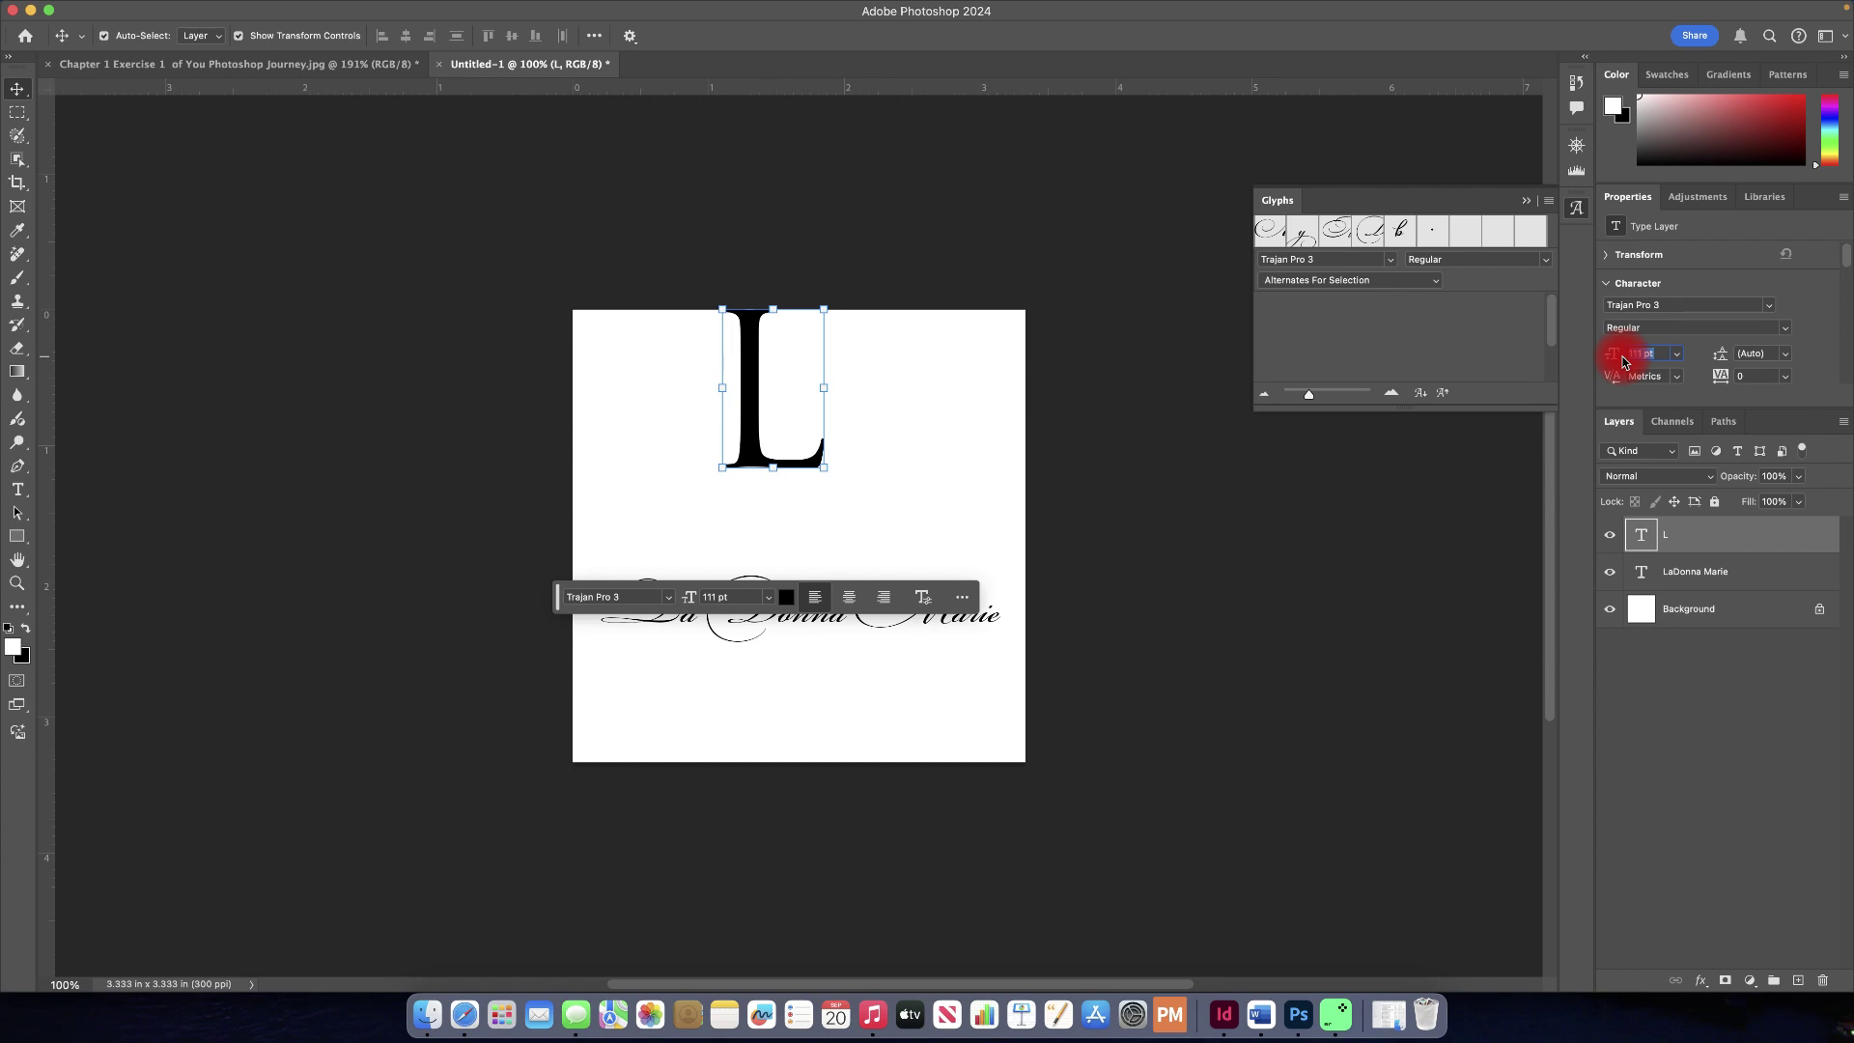
Step: Move the large L to the canvas center directly above the script name, with a duplicate placed to its upper left
{"action": "left_click", "coordinate": [749, 377]}
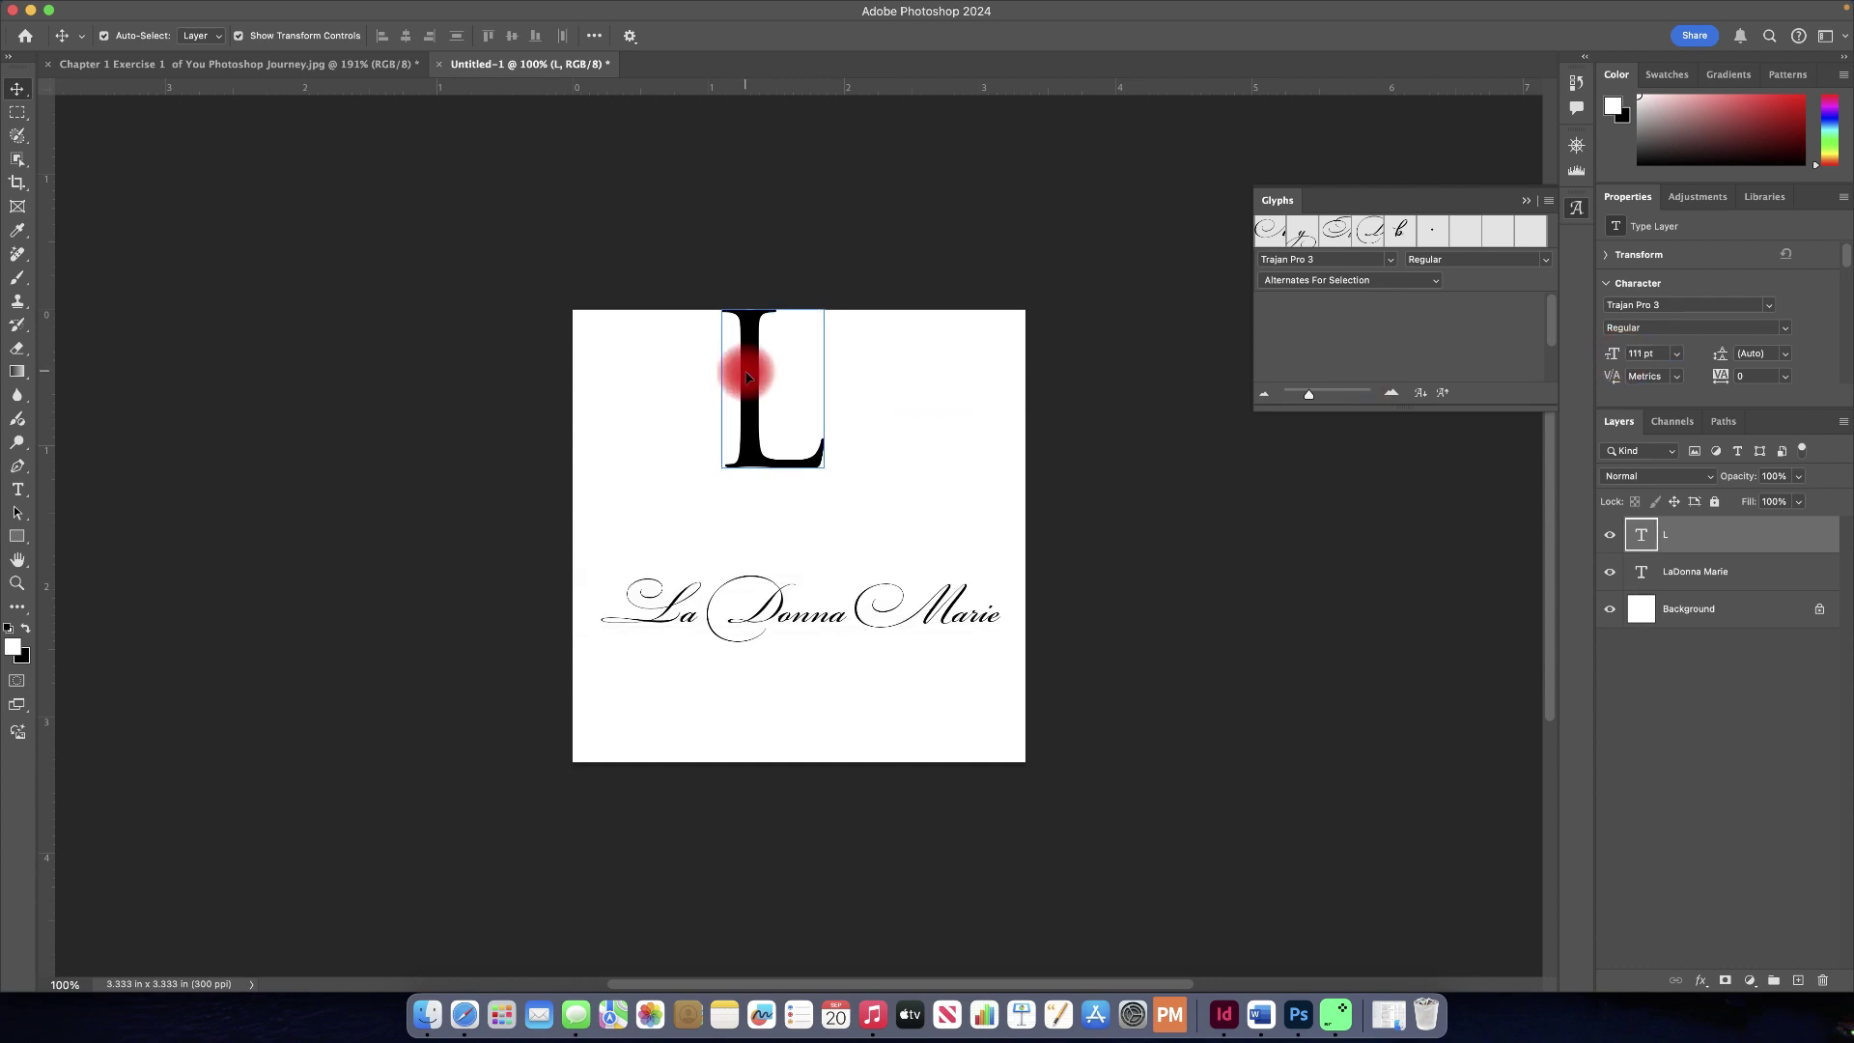
{"action": "left_click_drag", "start_coordinate": [747, 377], "coordinate": [646, 394]}
{"action": "left_click", "coordinate": [680, 354]}
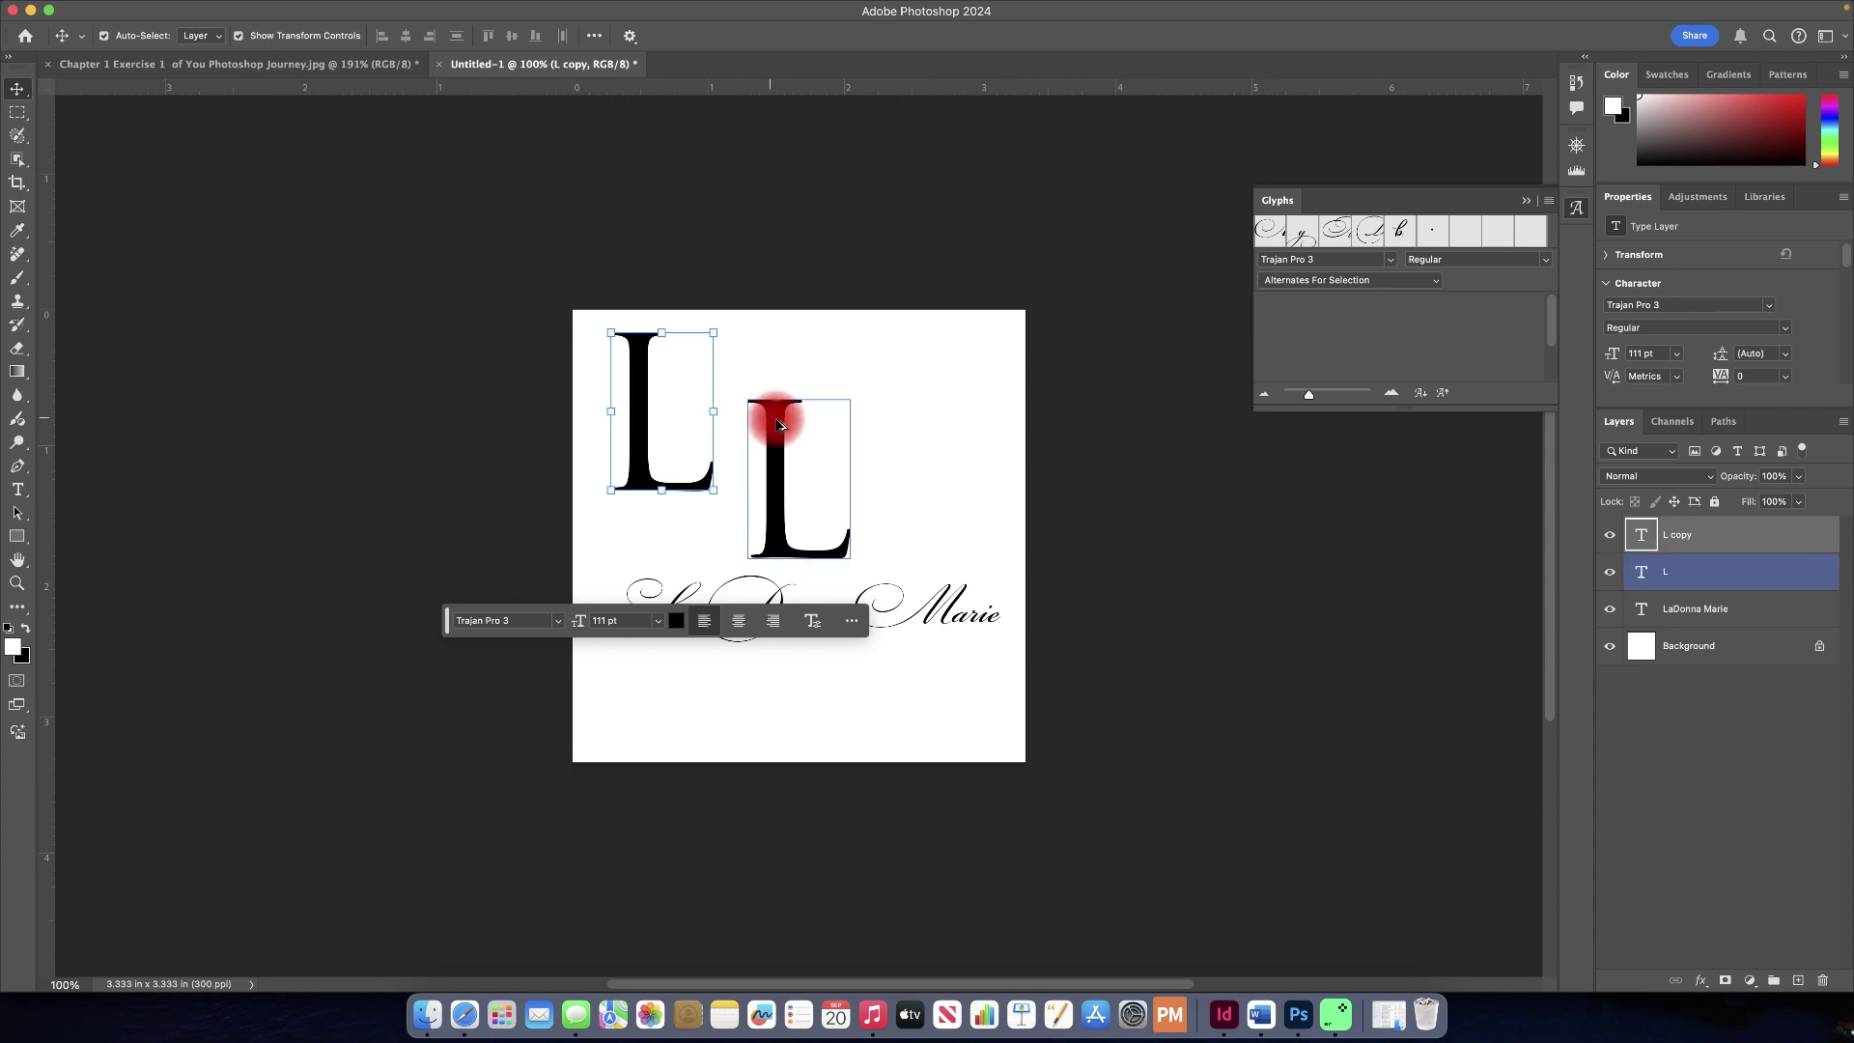
{"action": "left_click", "coordinate": [877, 429]}
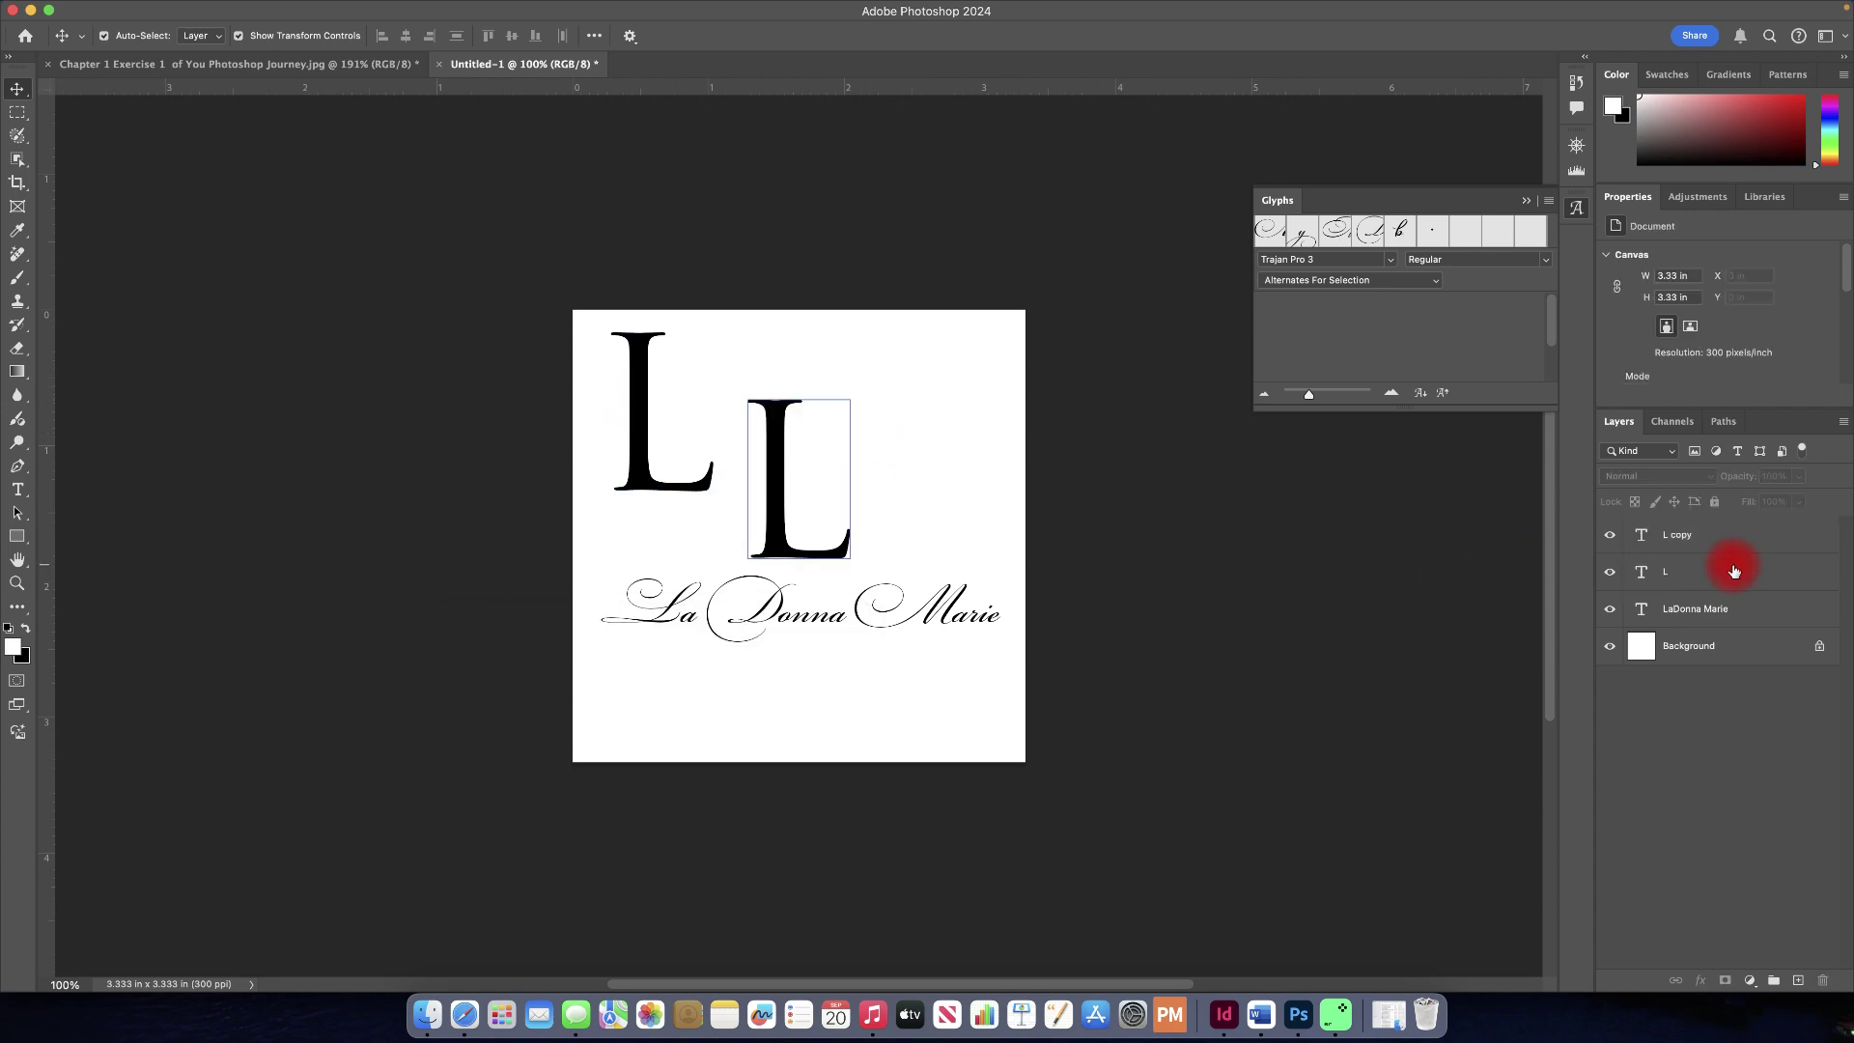
Step: Delete the duplicate L layer, keeping the centered original
{"action": "left_click", "coordinate": [1699, 536]}
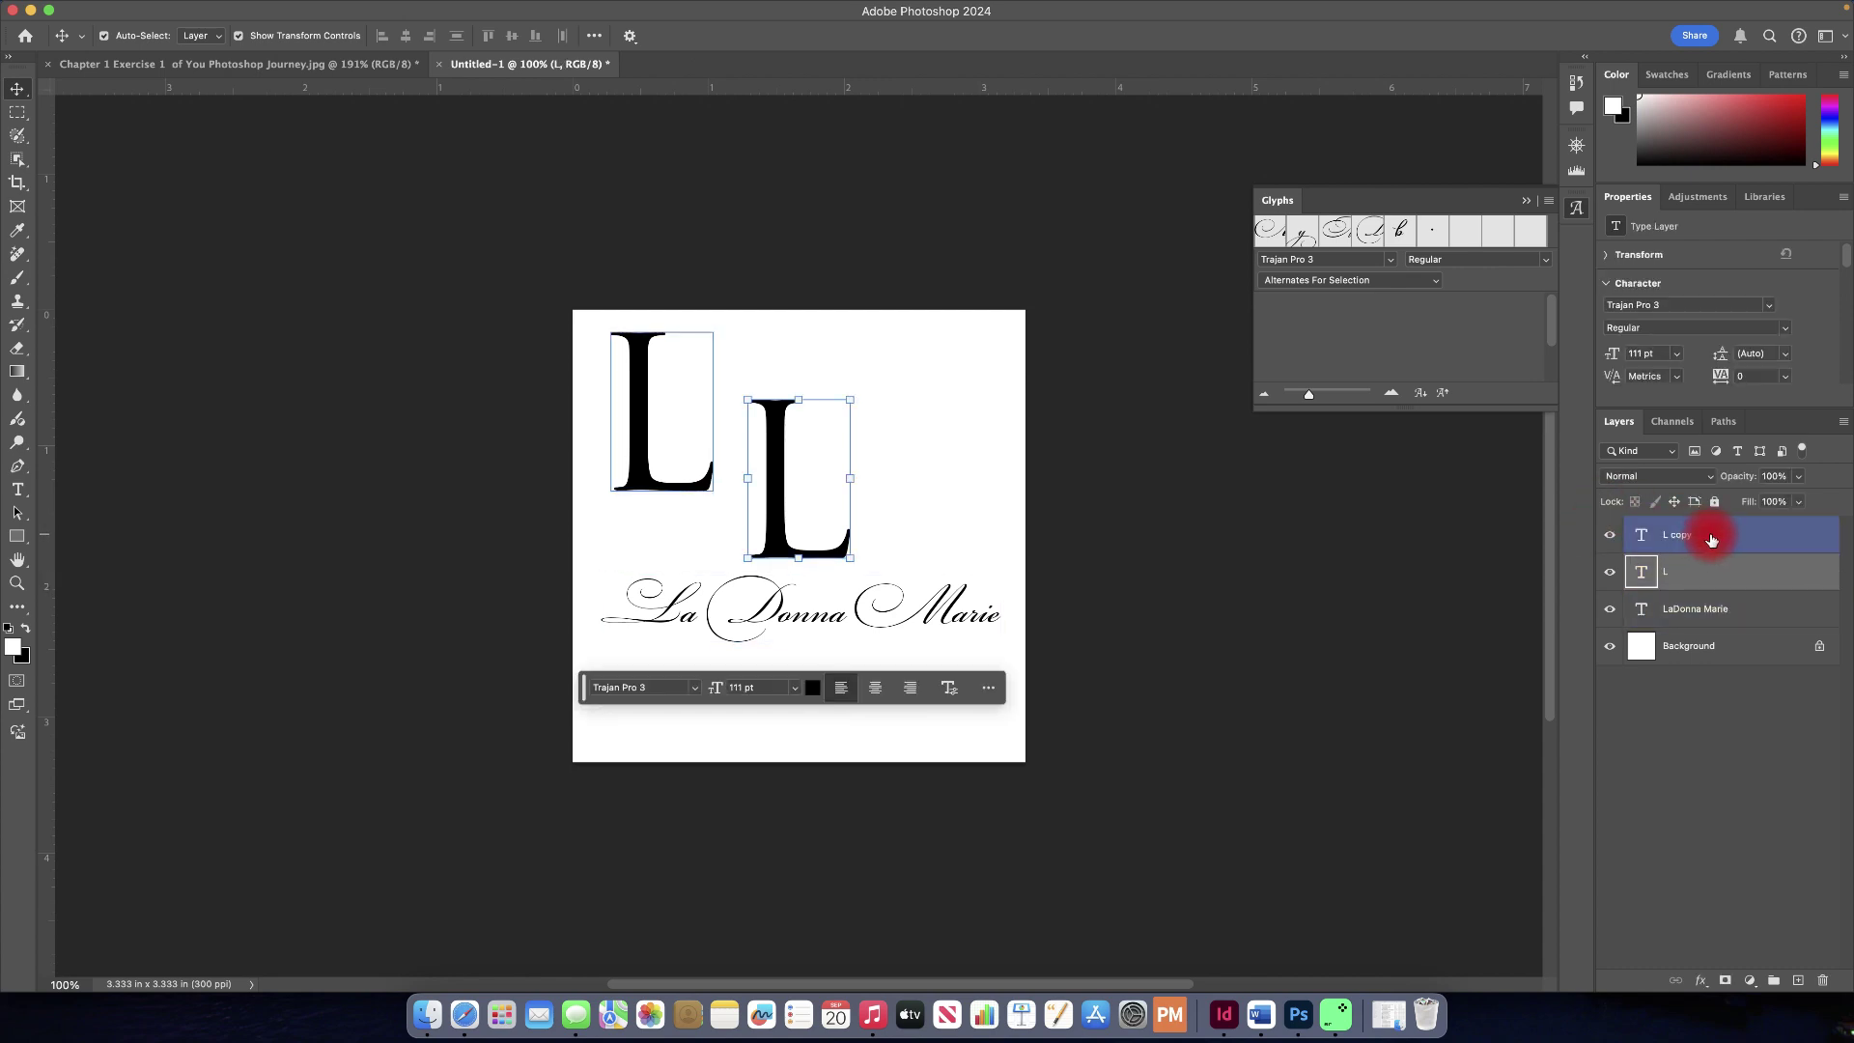
{"action": "left_click", "coordinate": [1712, 539]}
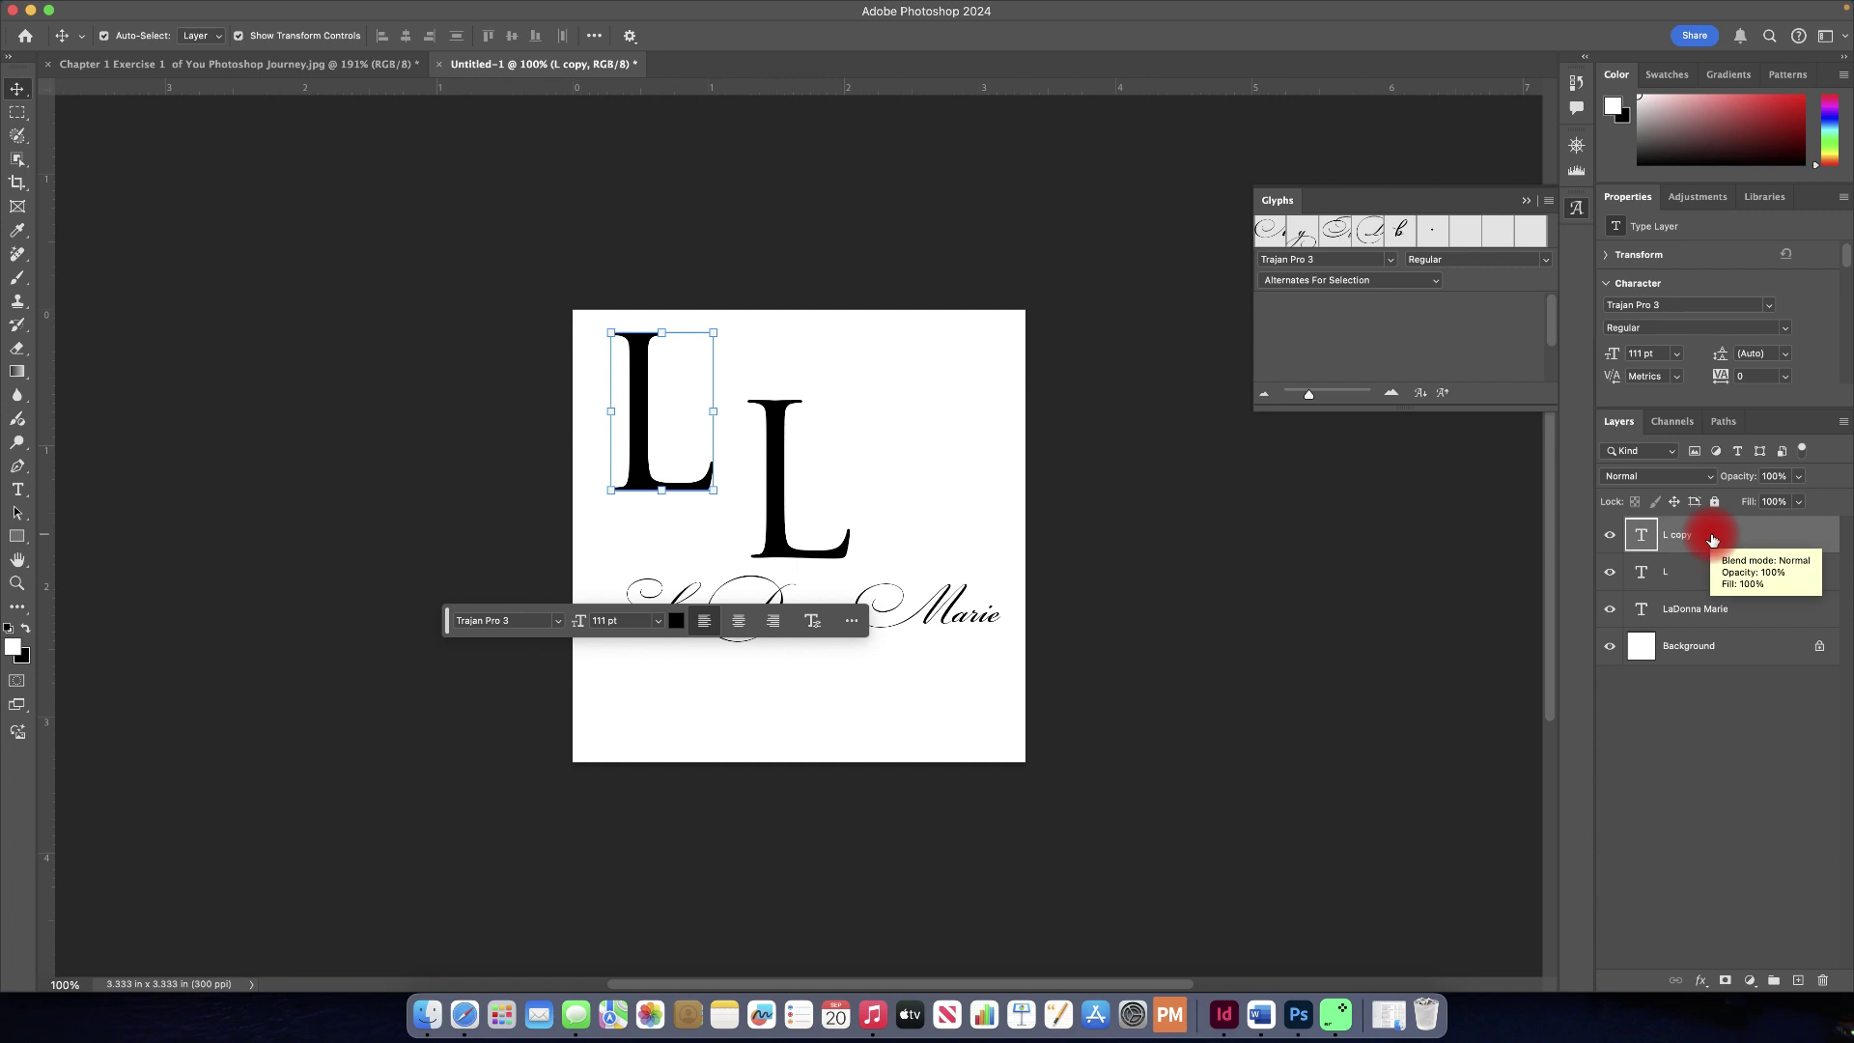
{"action": "key", "text": "BackSpace"}
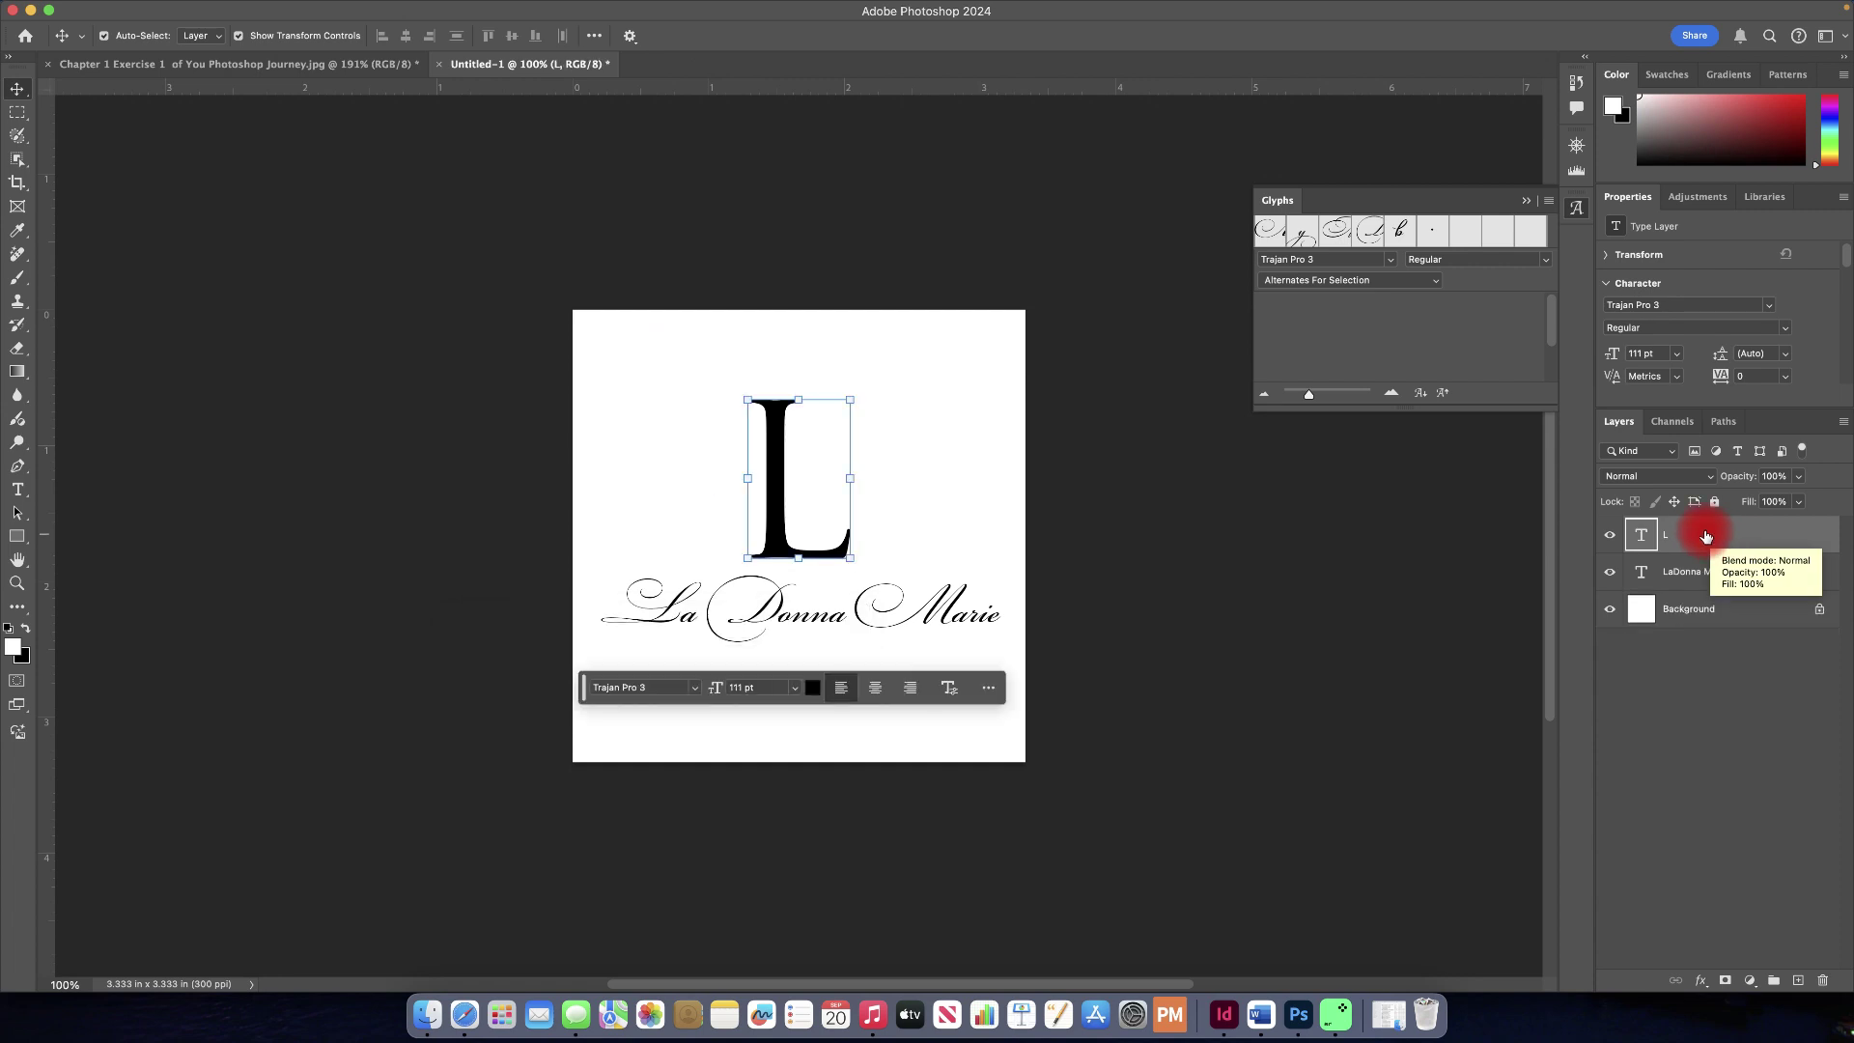
Step: Duplicate the large L layer and place the copy immediately to the right of the original
{"action": "left_click", "coordinate": [1733, 566]}
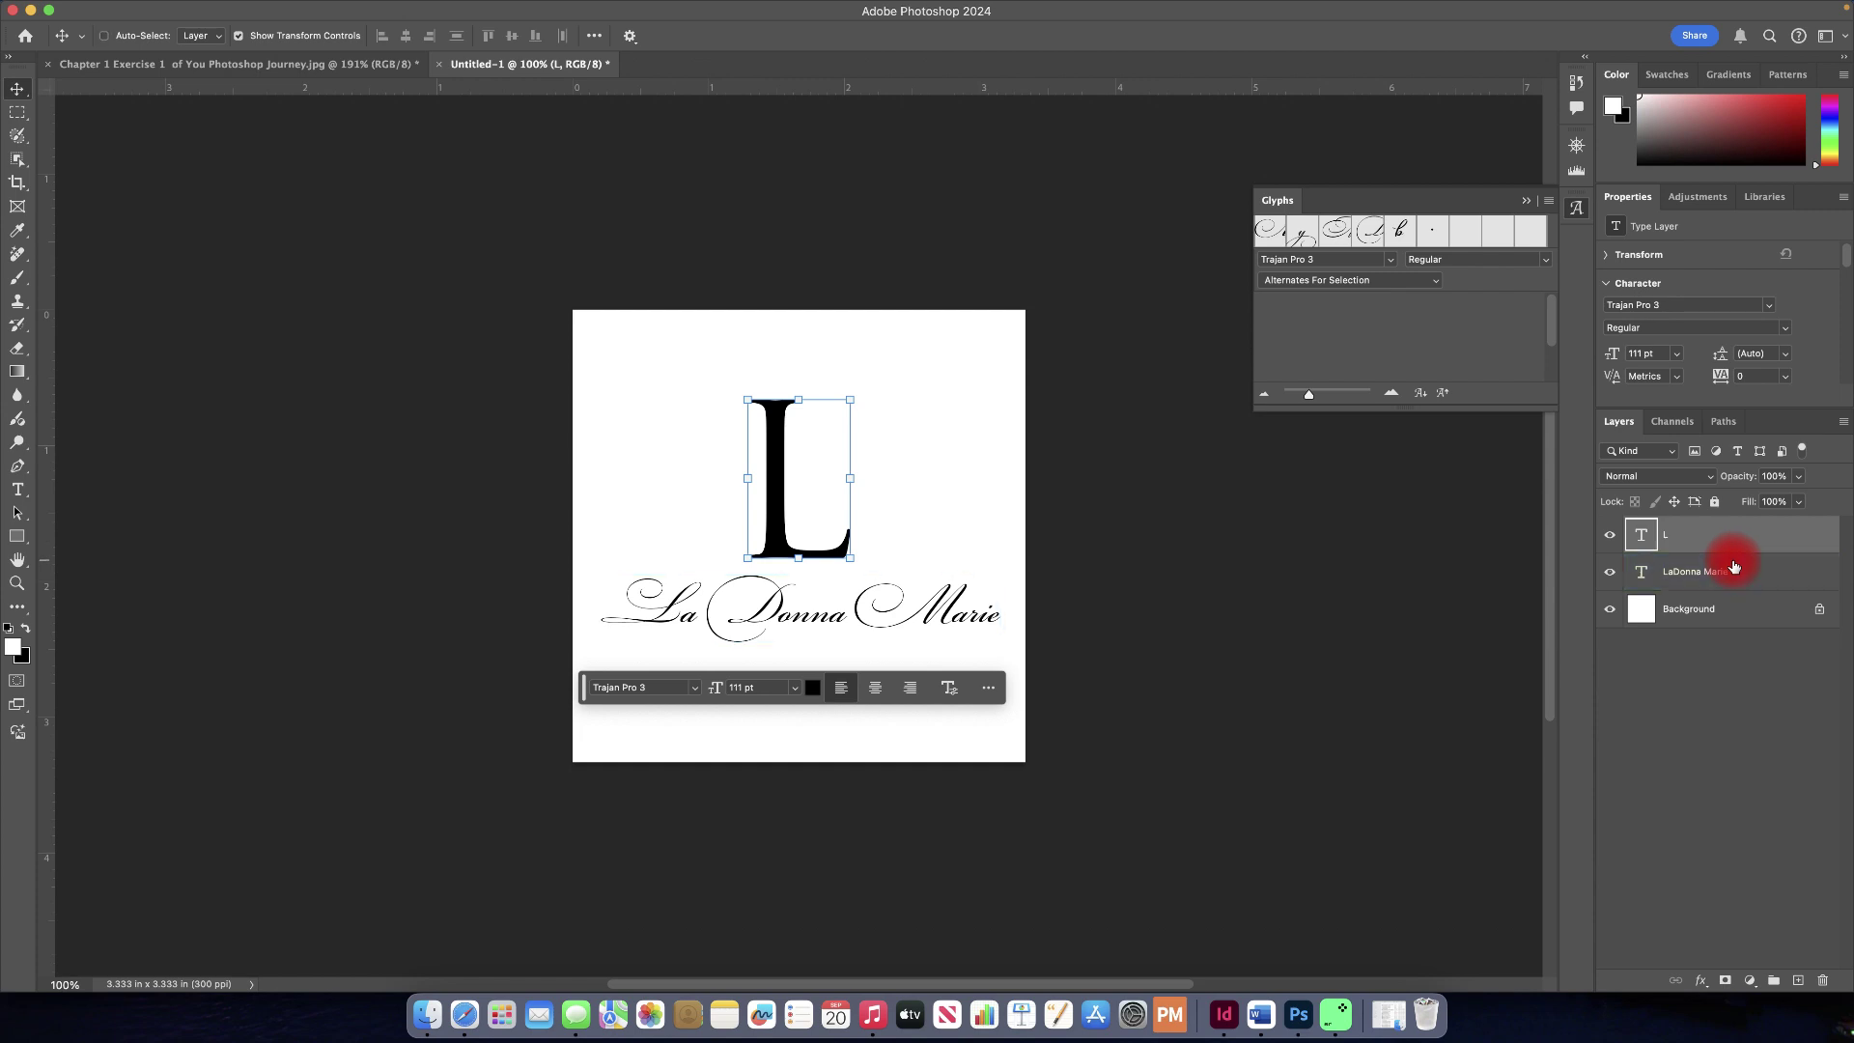
{"action": "key", "text": "super+j"}
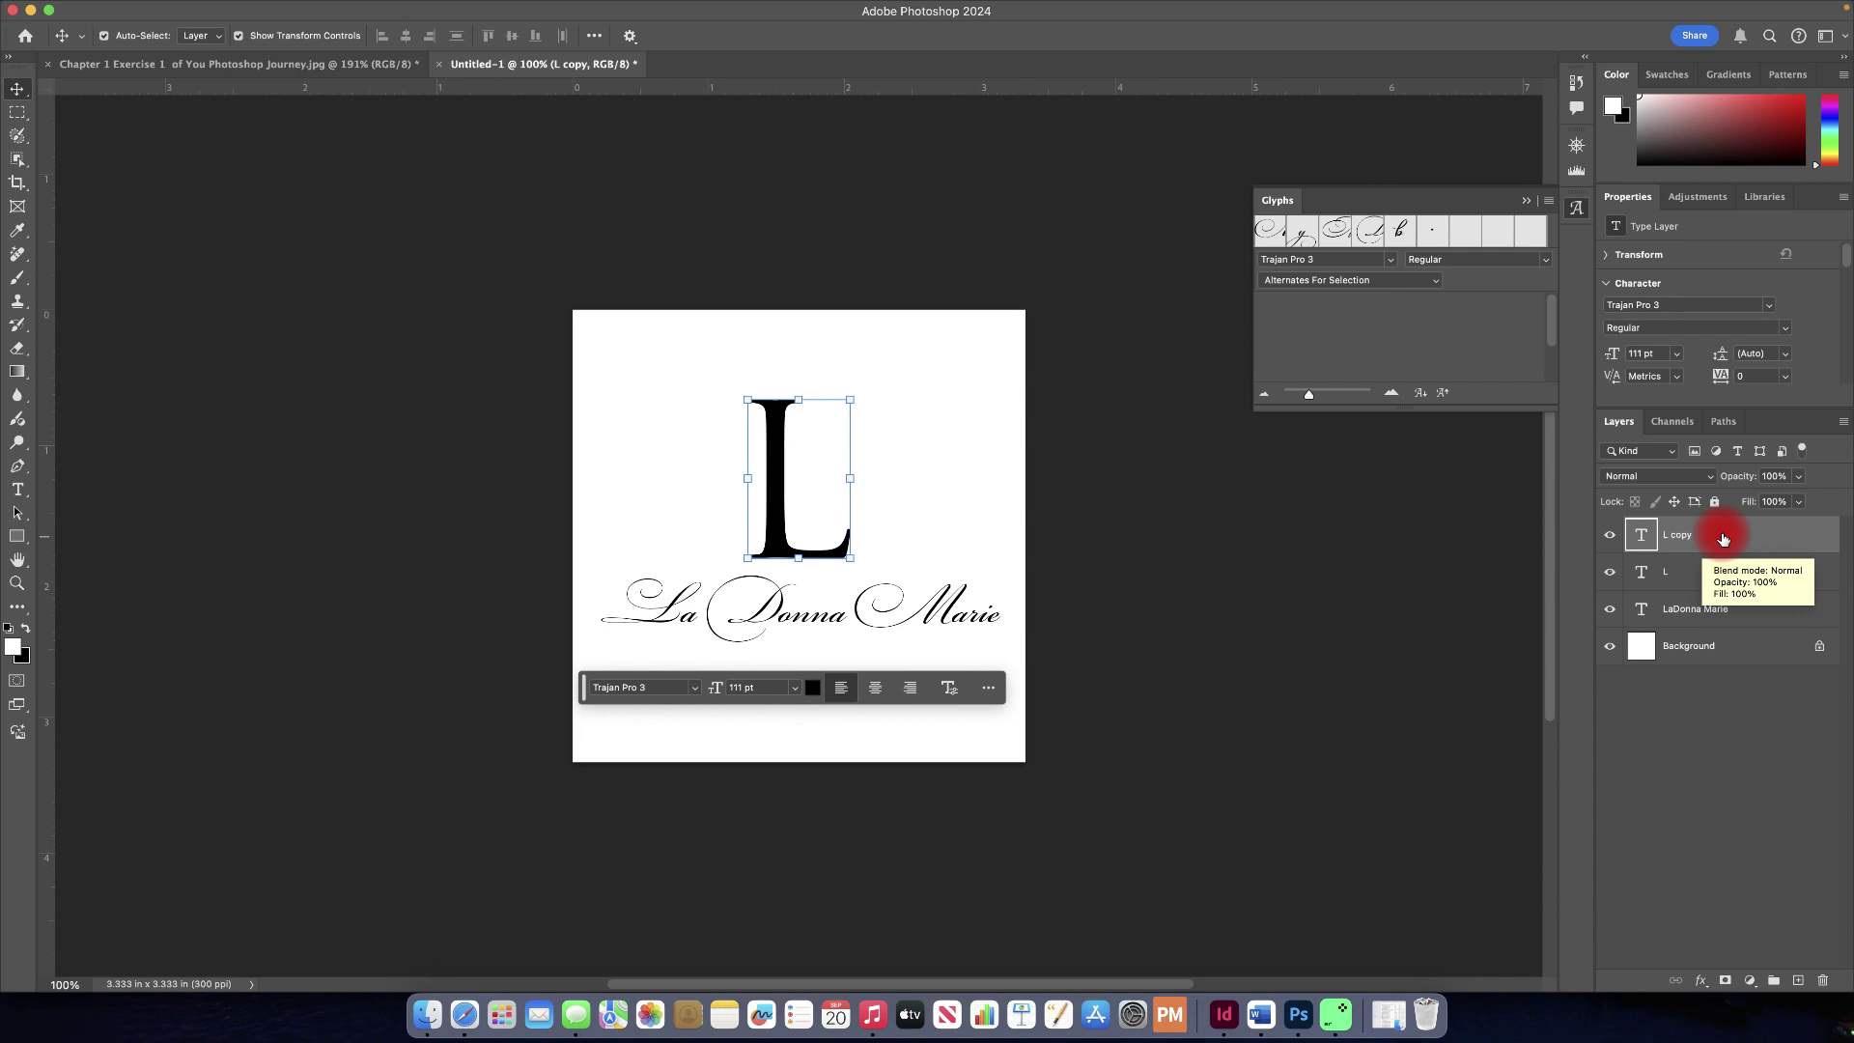
{"action": "left_click_drag", "start_coordinate": [774, 467], "coordinate": [889, 466]}
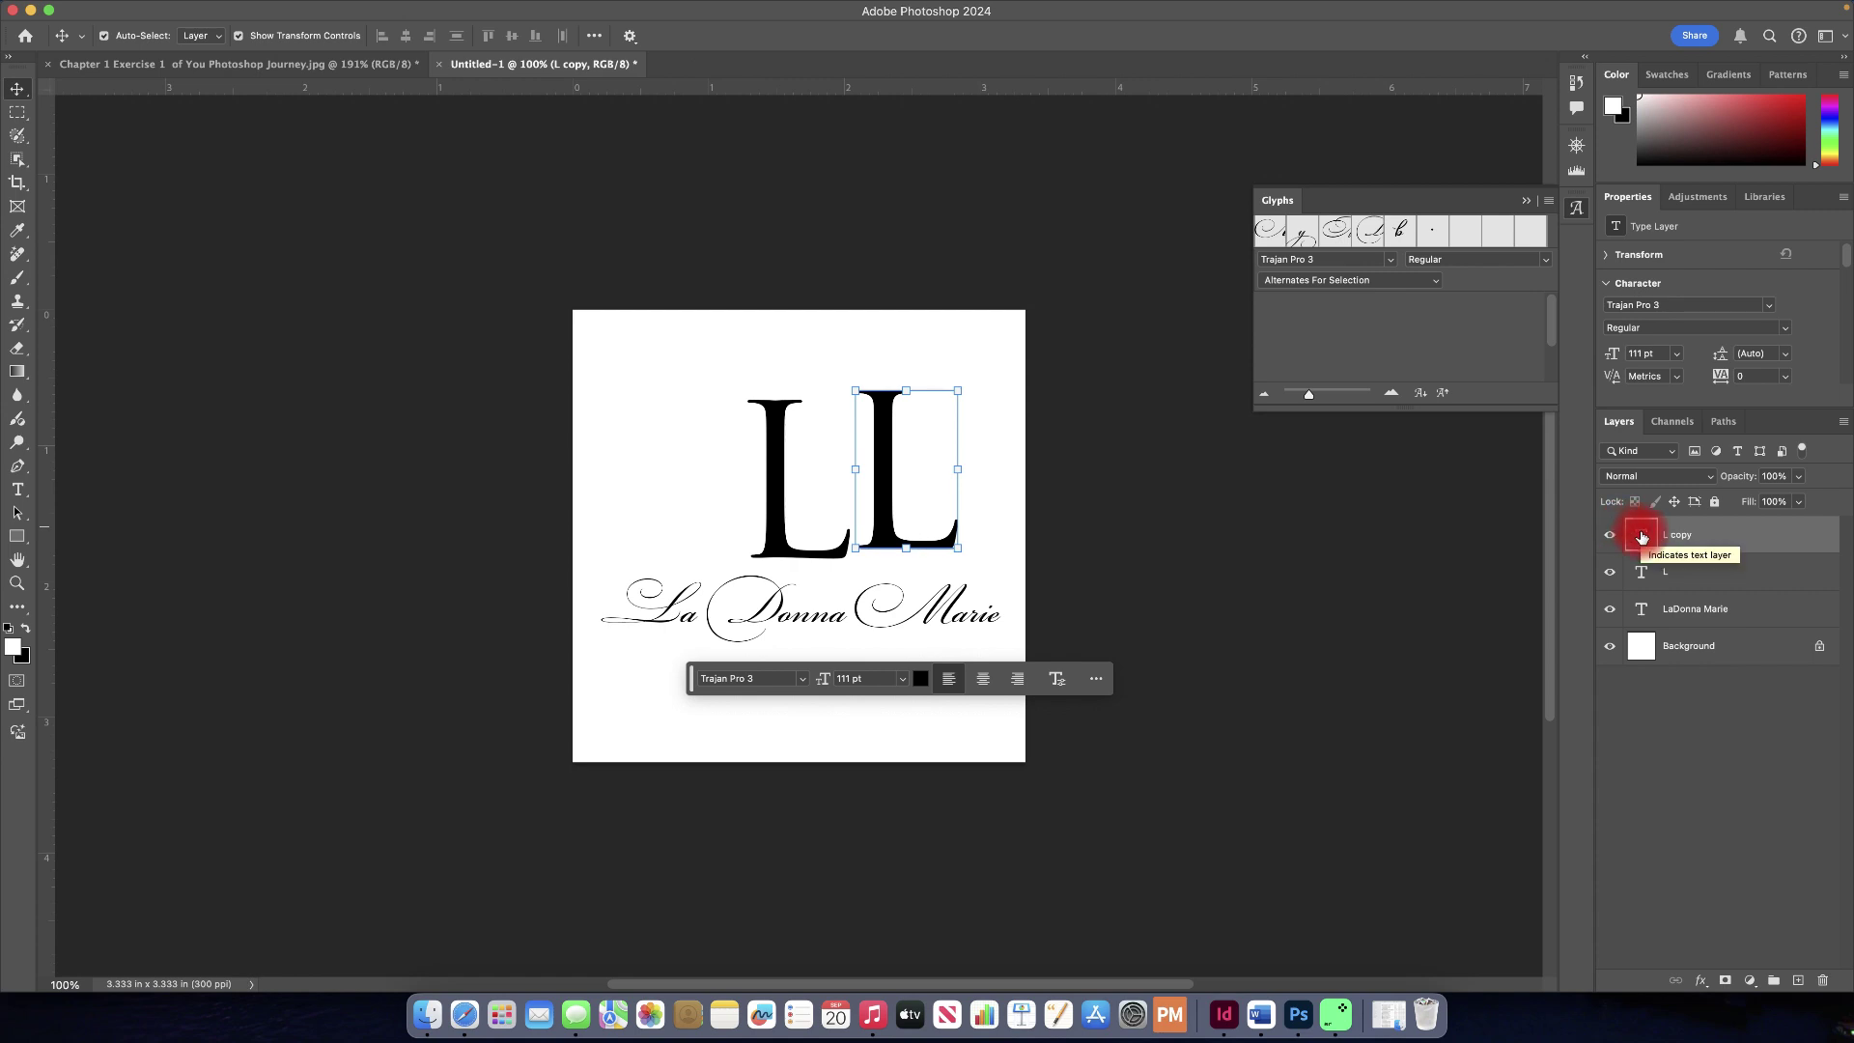
Step: Change the text of the duplicated L to a capital M
{"action": "double_click", "coordinate": [1643, 537]}
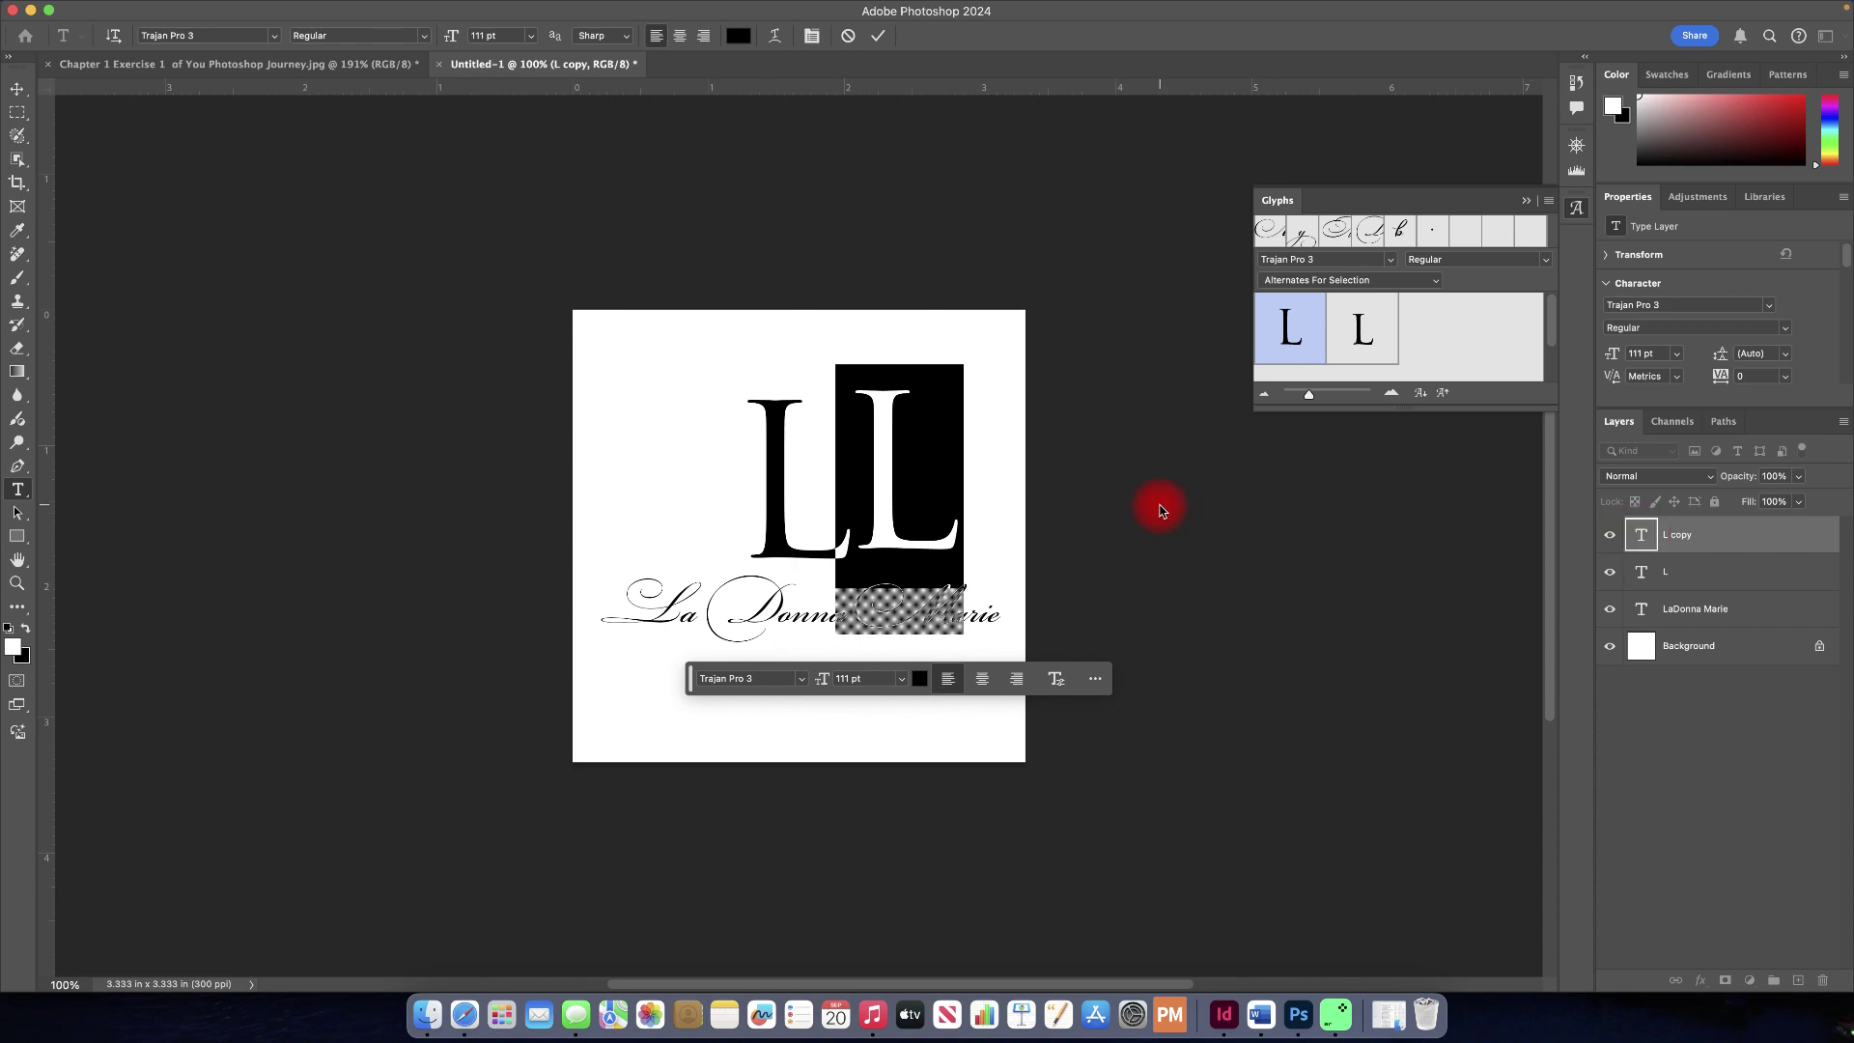
{"action": "type", "text": "M"}
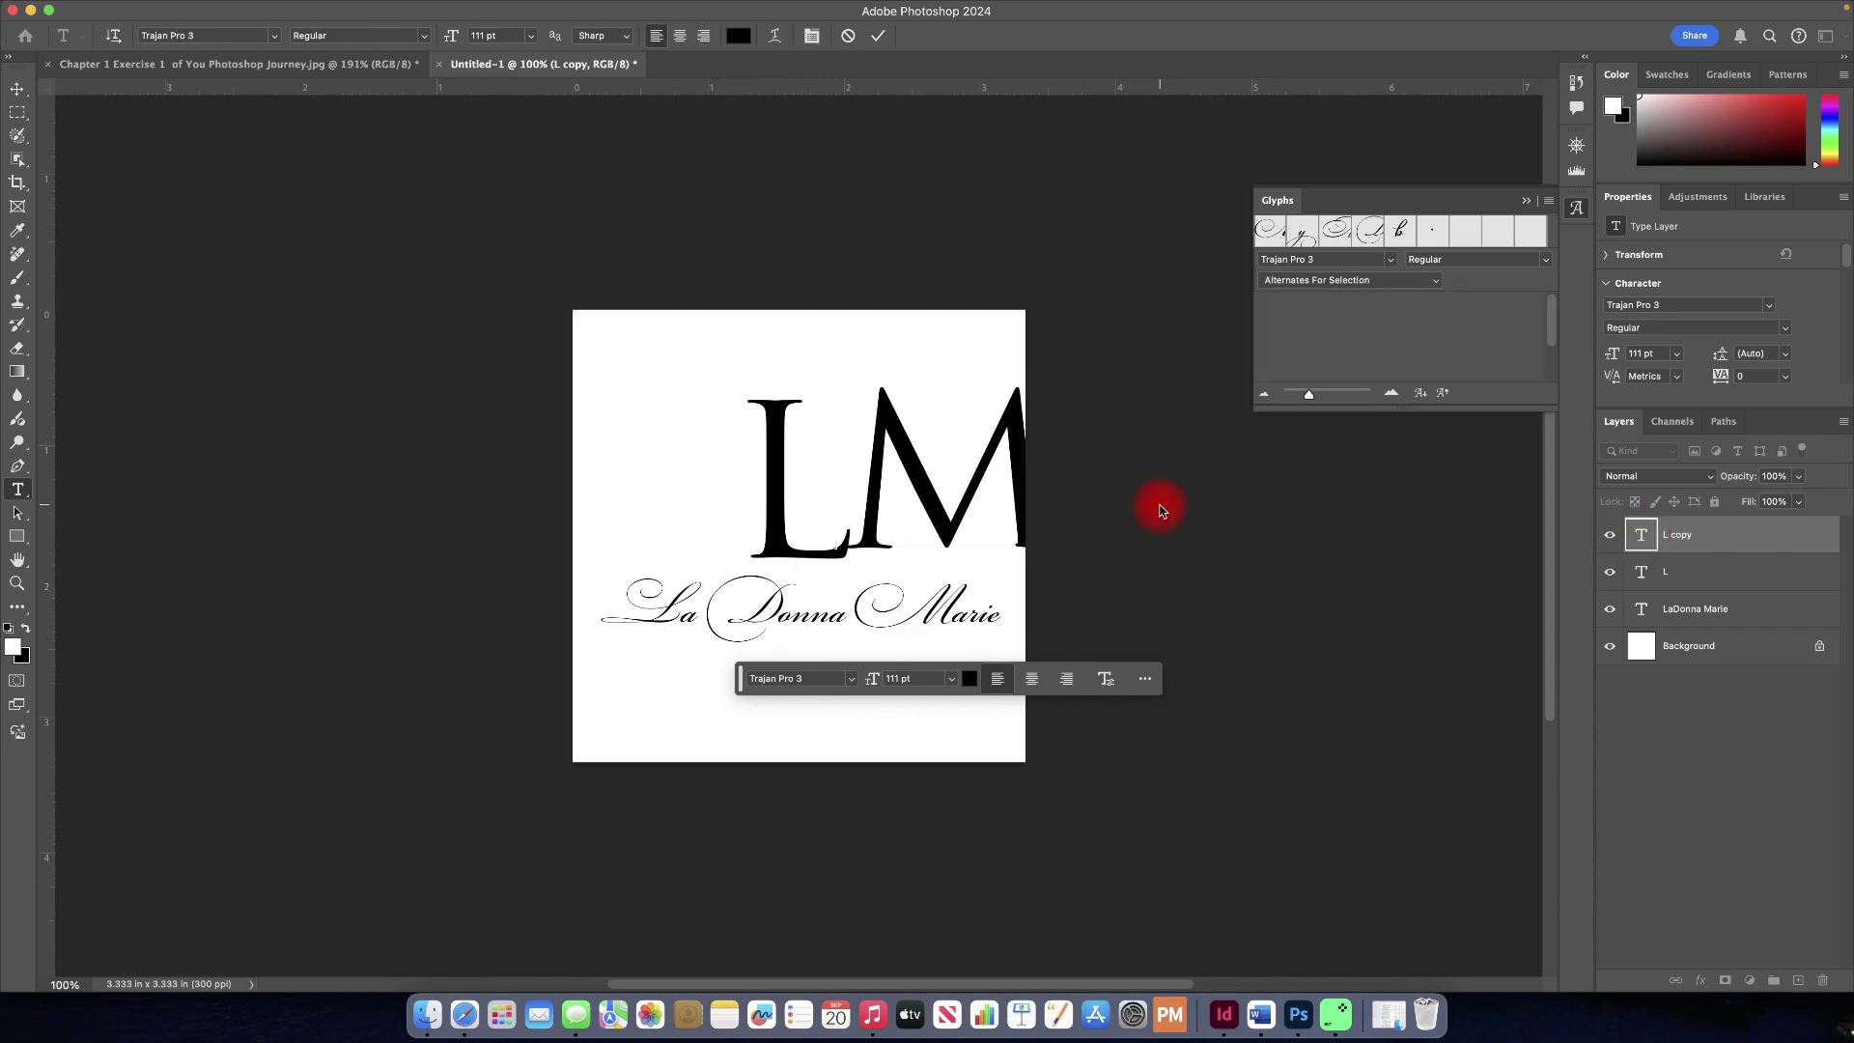
{"action": "left_click", "coordinate": [878, 35]}
{"action": "key", "text": "v"}
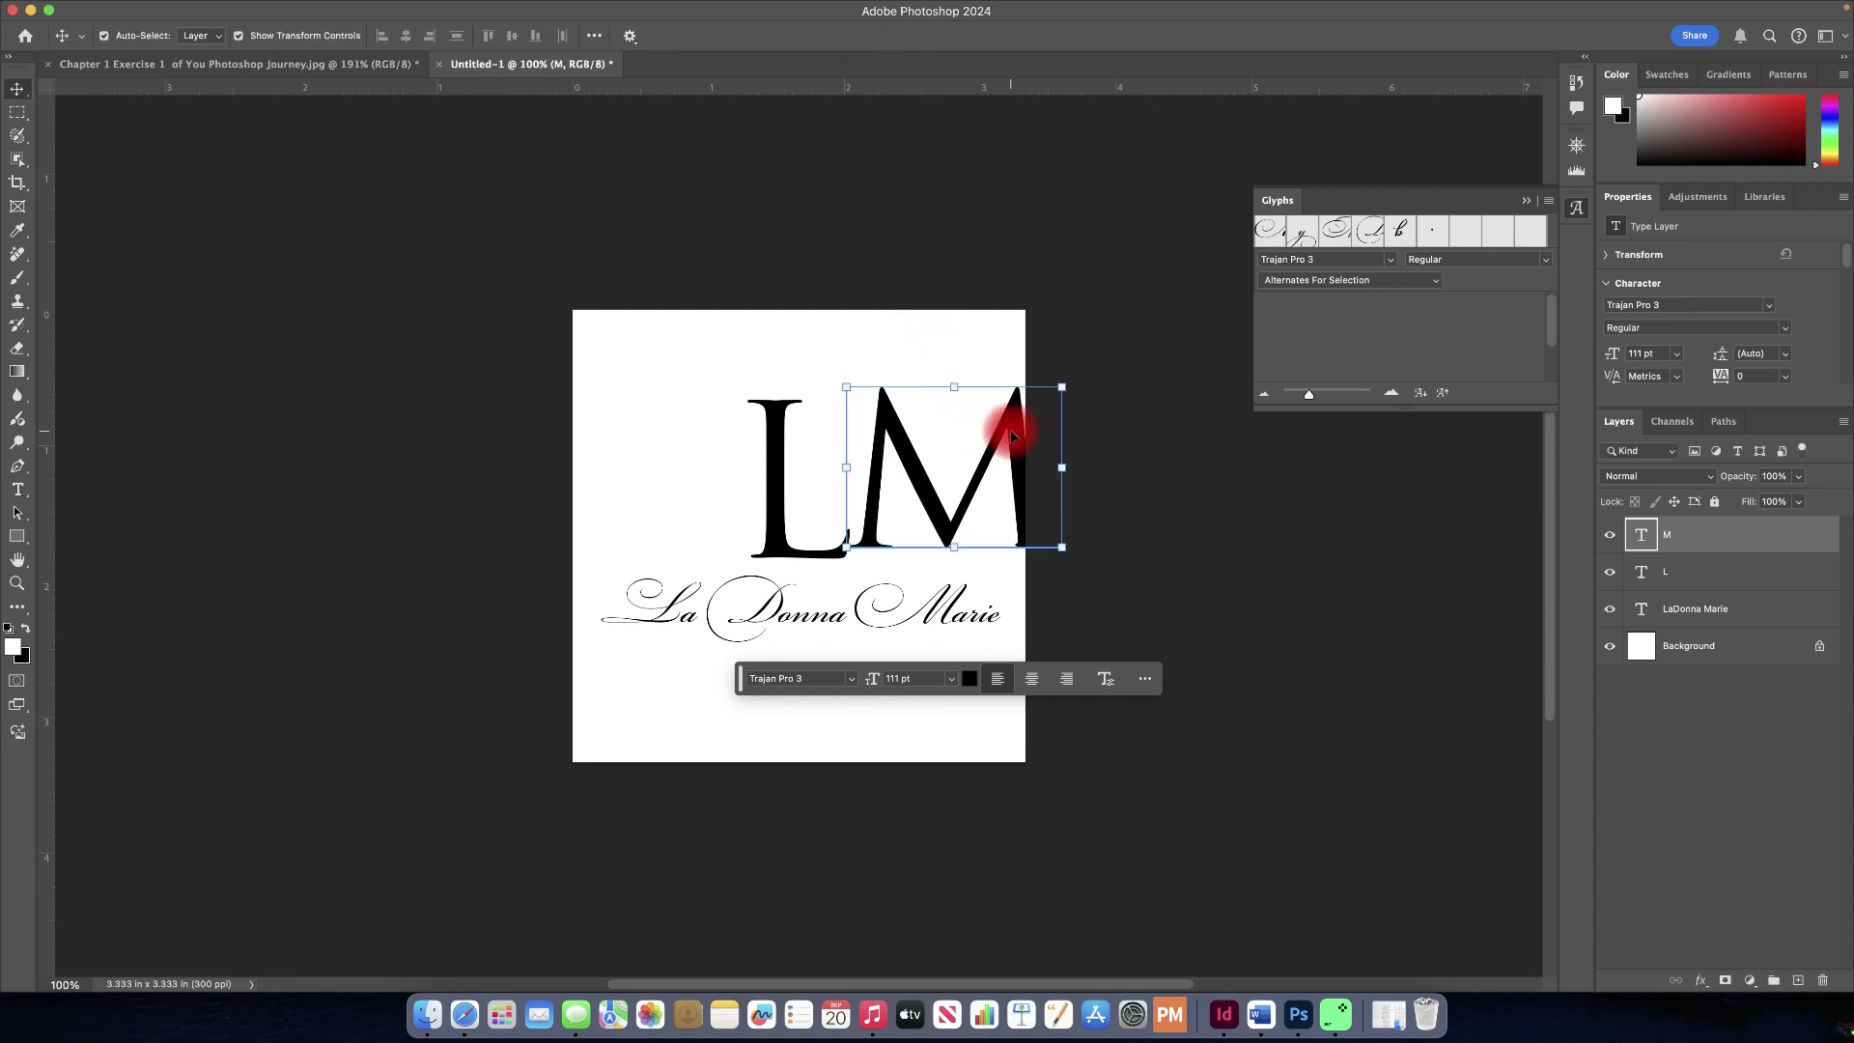
Step: Move the M over the L so the two letters overlap as a monogram, with the M slightly higher
{"action": "left_click_drag", "start_coordinate": [1011, 437], "coordinate": [840, 428]}
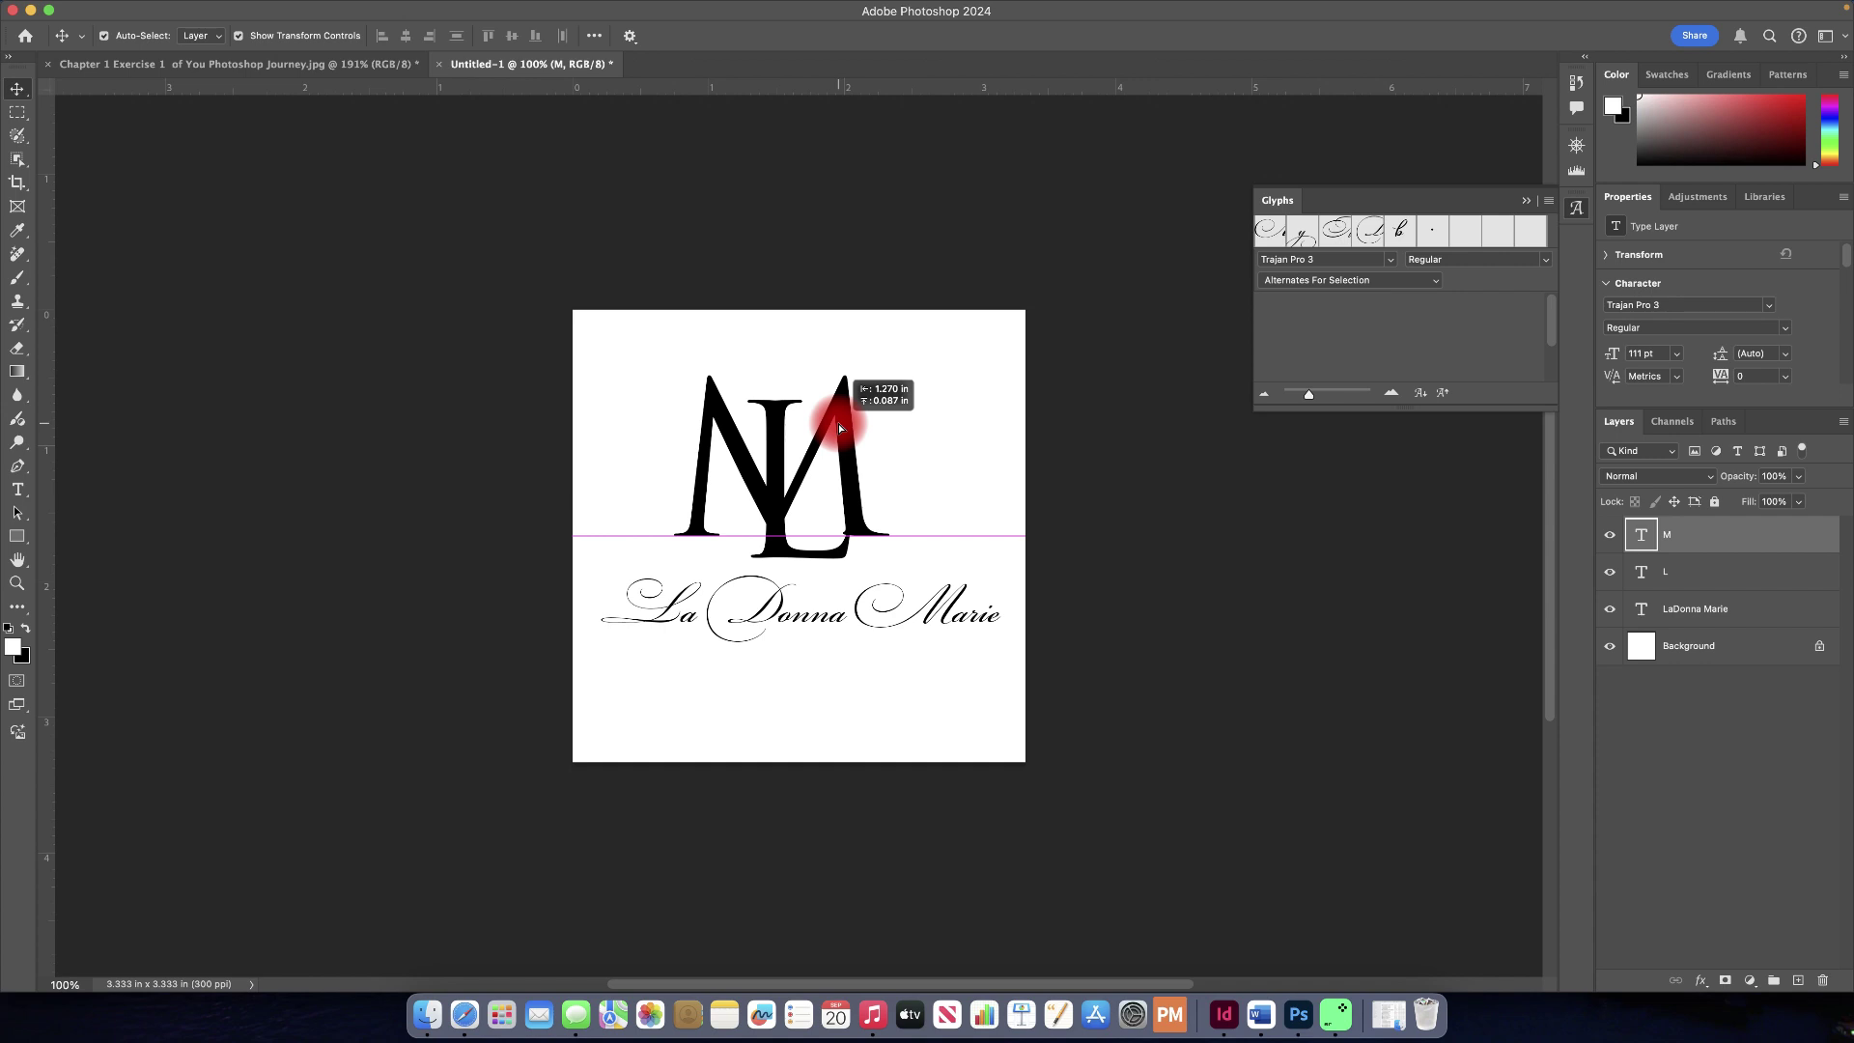
{"action": "left_click_drag", "start_coordinate": [840, 428], "coordinate": [840, 415]}
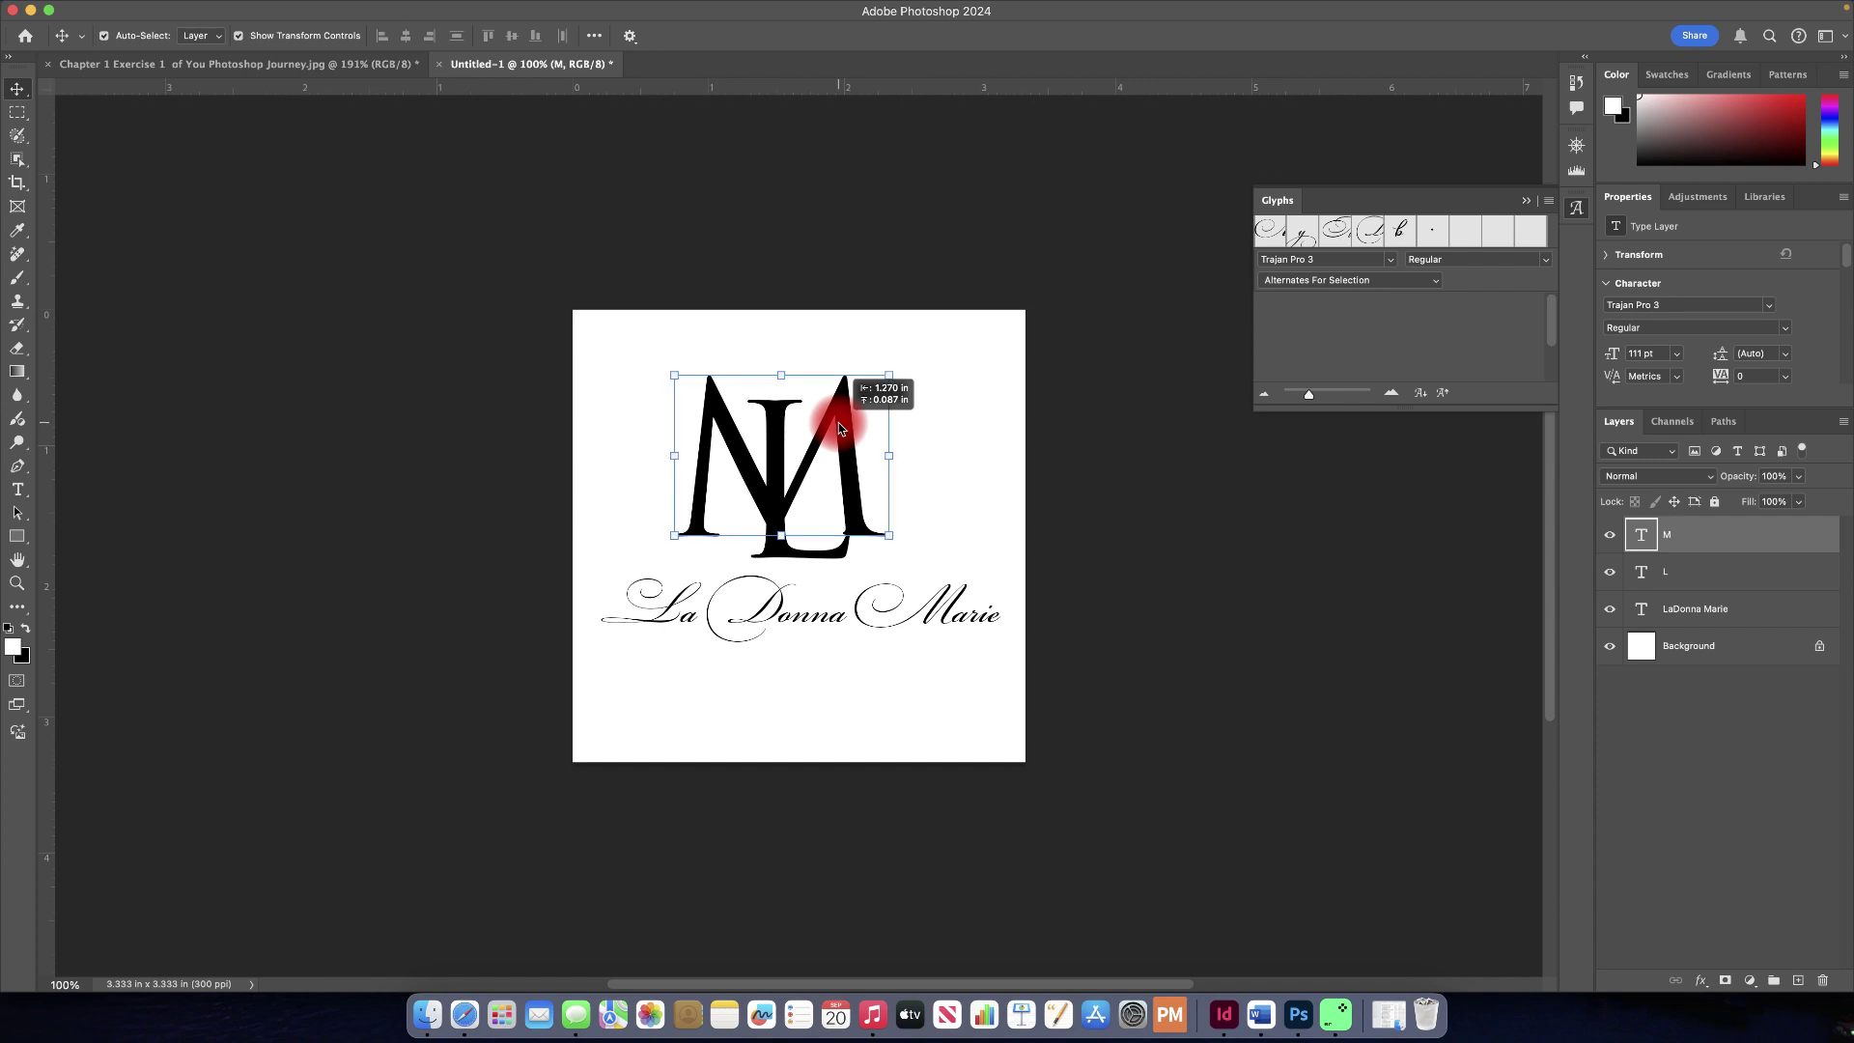
{"action": "left_click", "coordinate": [1433, 281]}
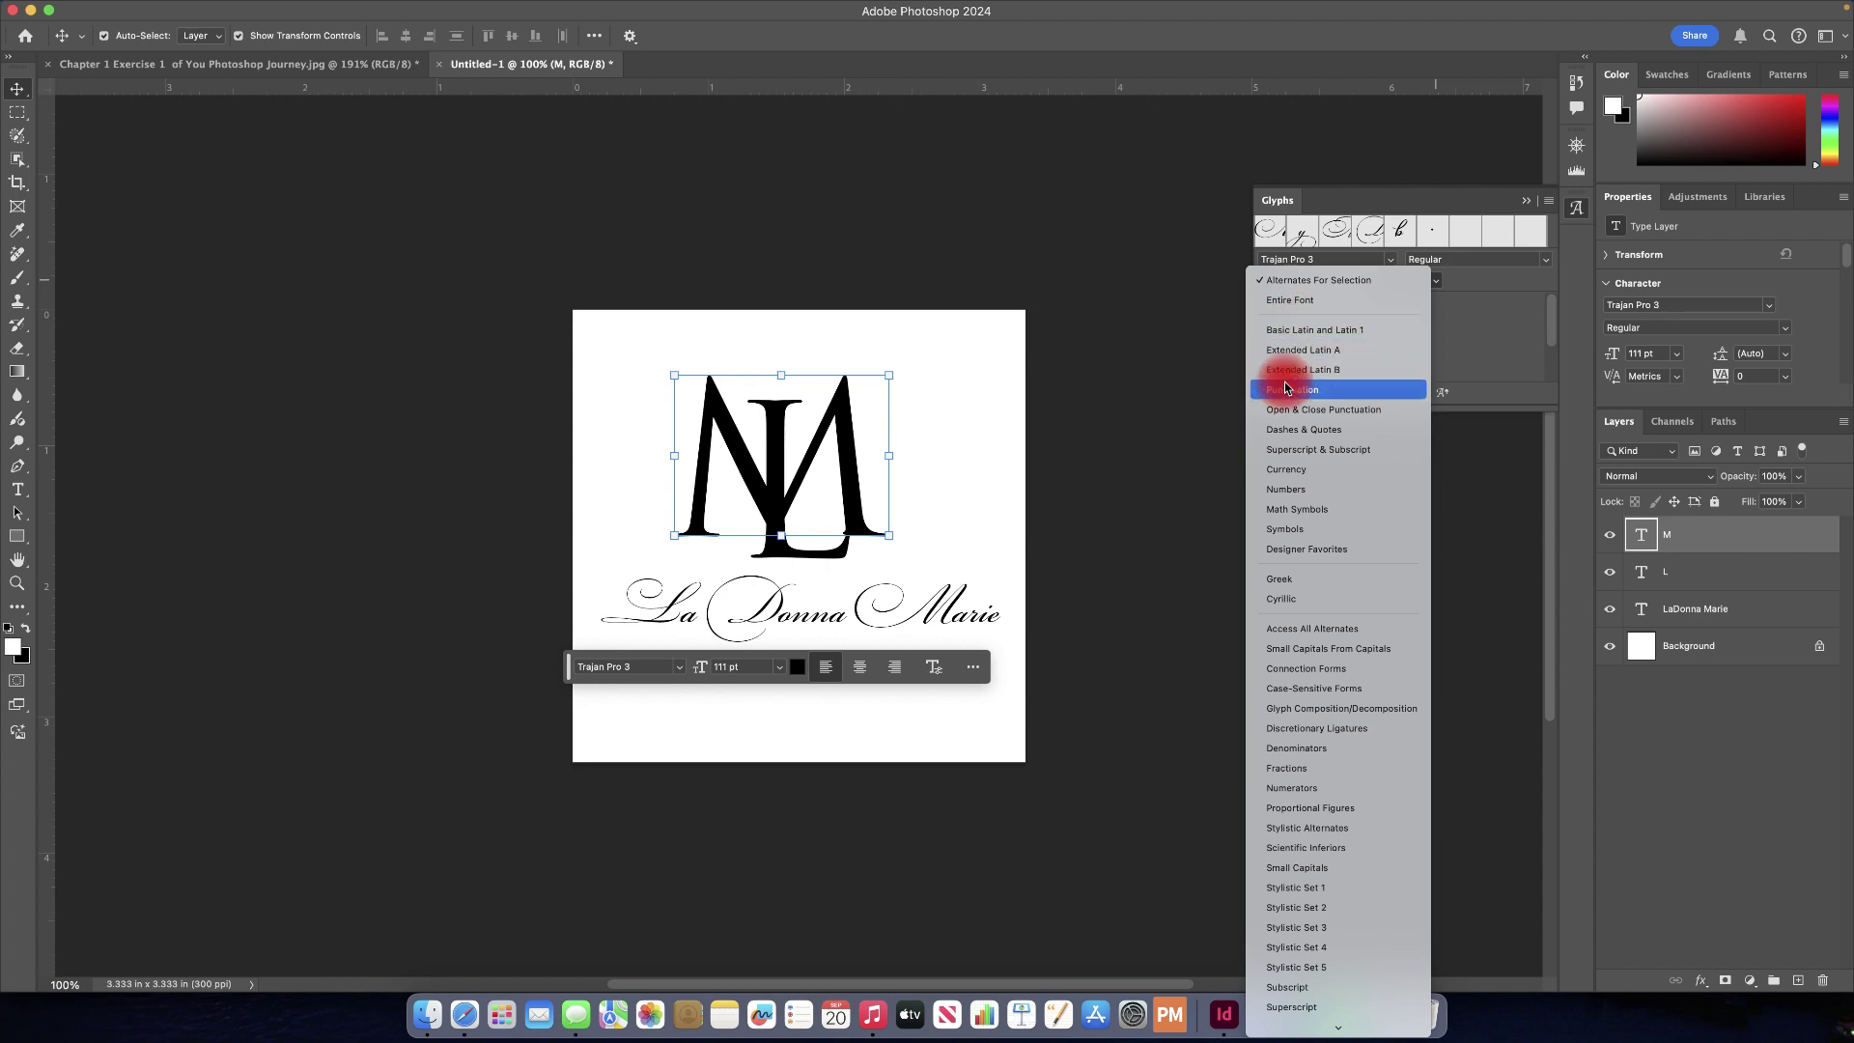
{"action": "left_click", "coordinate": [938, 340]}
{"action": "left_click_drag", "start_coordinate": [844, 425], "coordinate": [850, 432]}
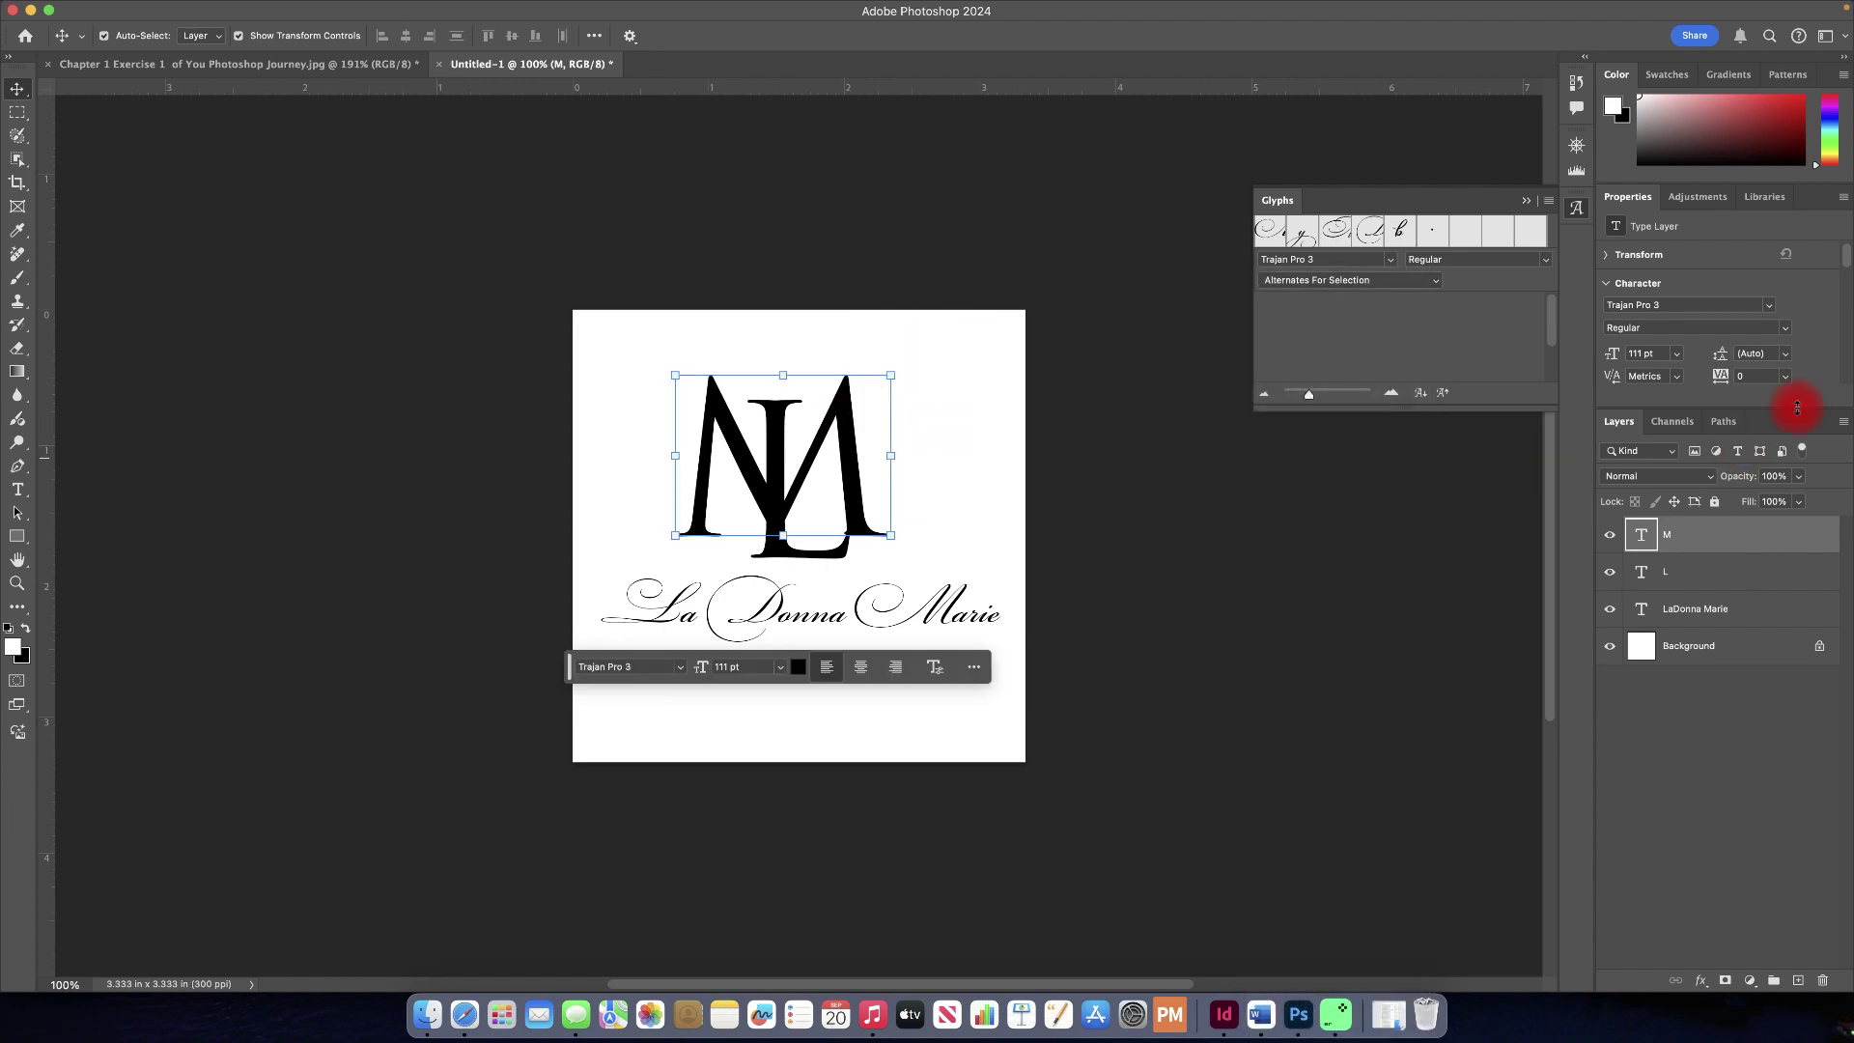
Step: Set the M's font to Bickham Script Pro 3 and shift it about 0.05 in right and 0.09 in up across the L
{"action": "left_click", "coordinate": [1770, 309]}
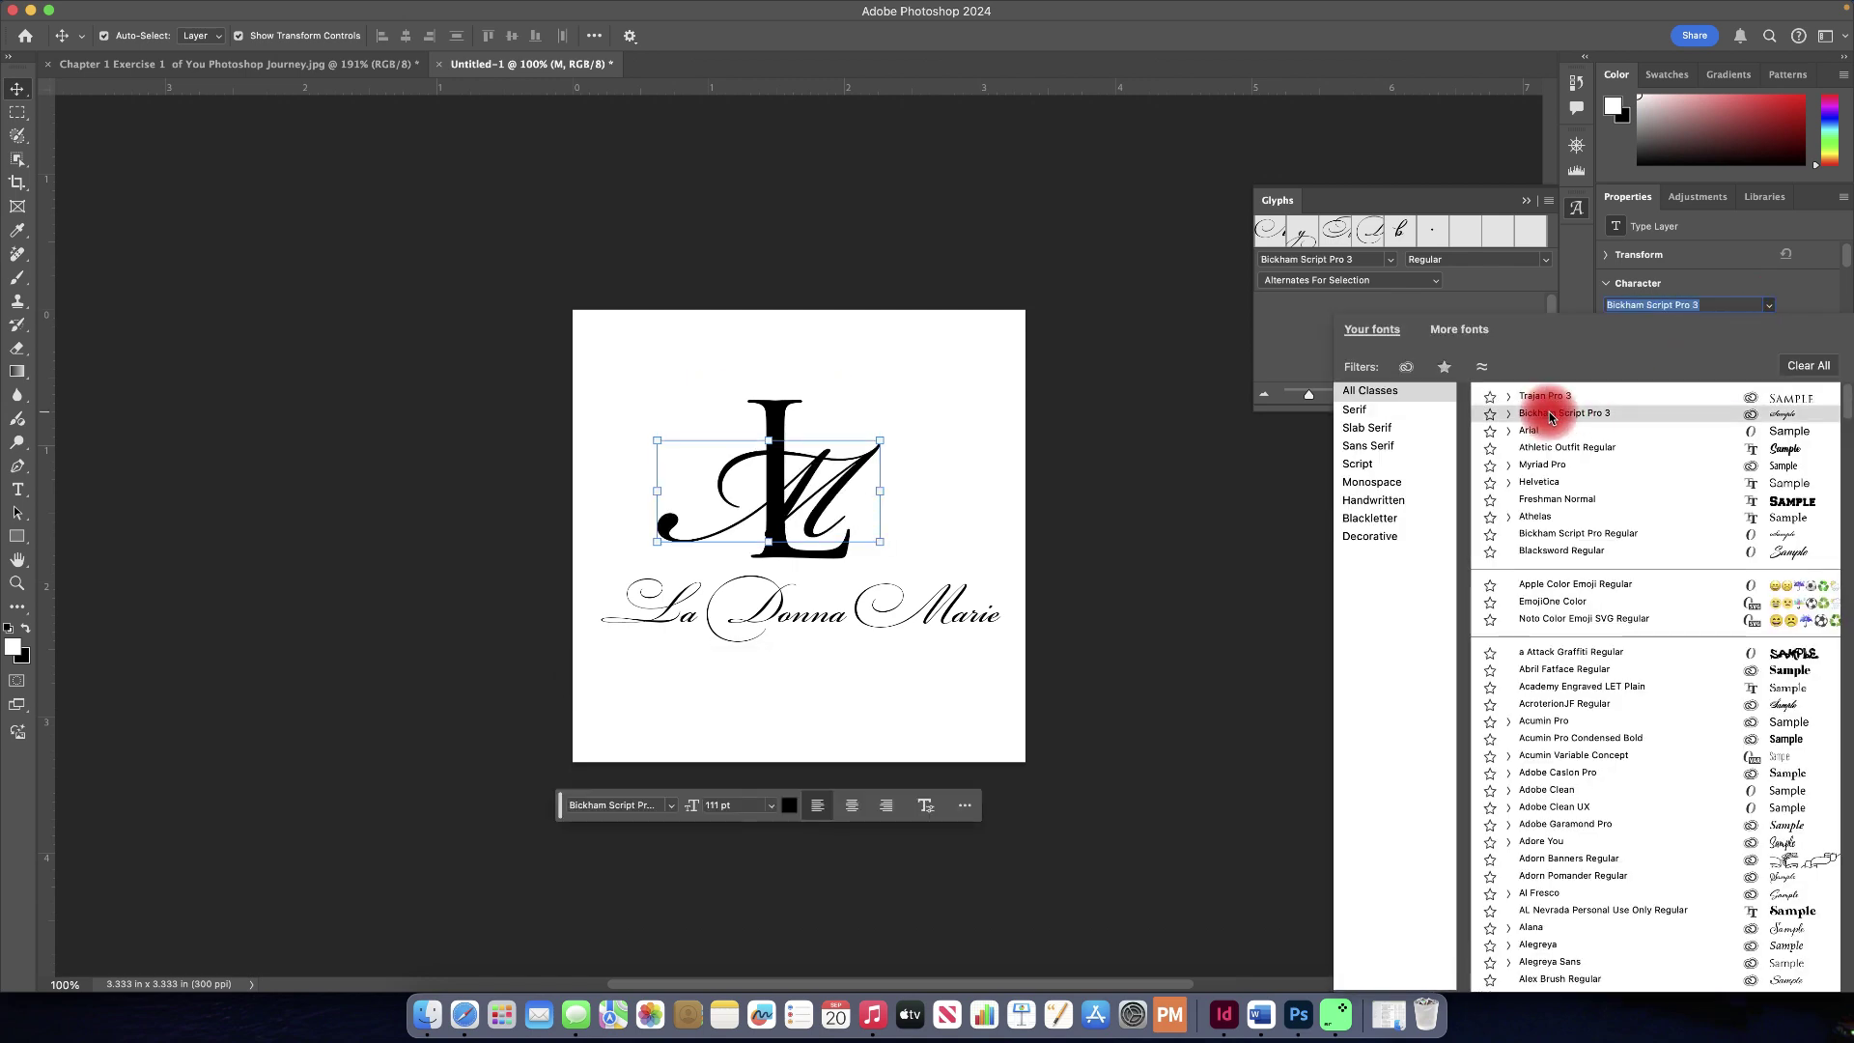
{"action": "left_click", "coordinate": [1536, 413]}
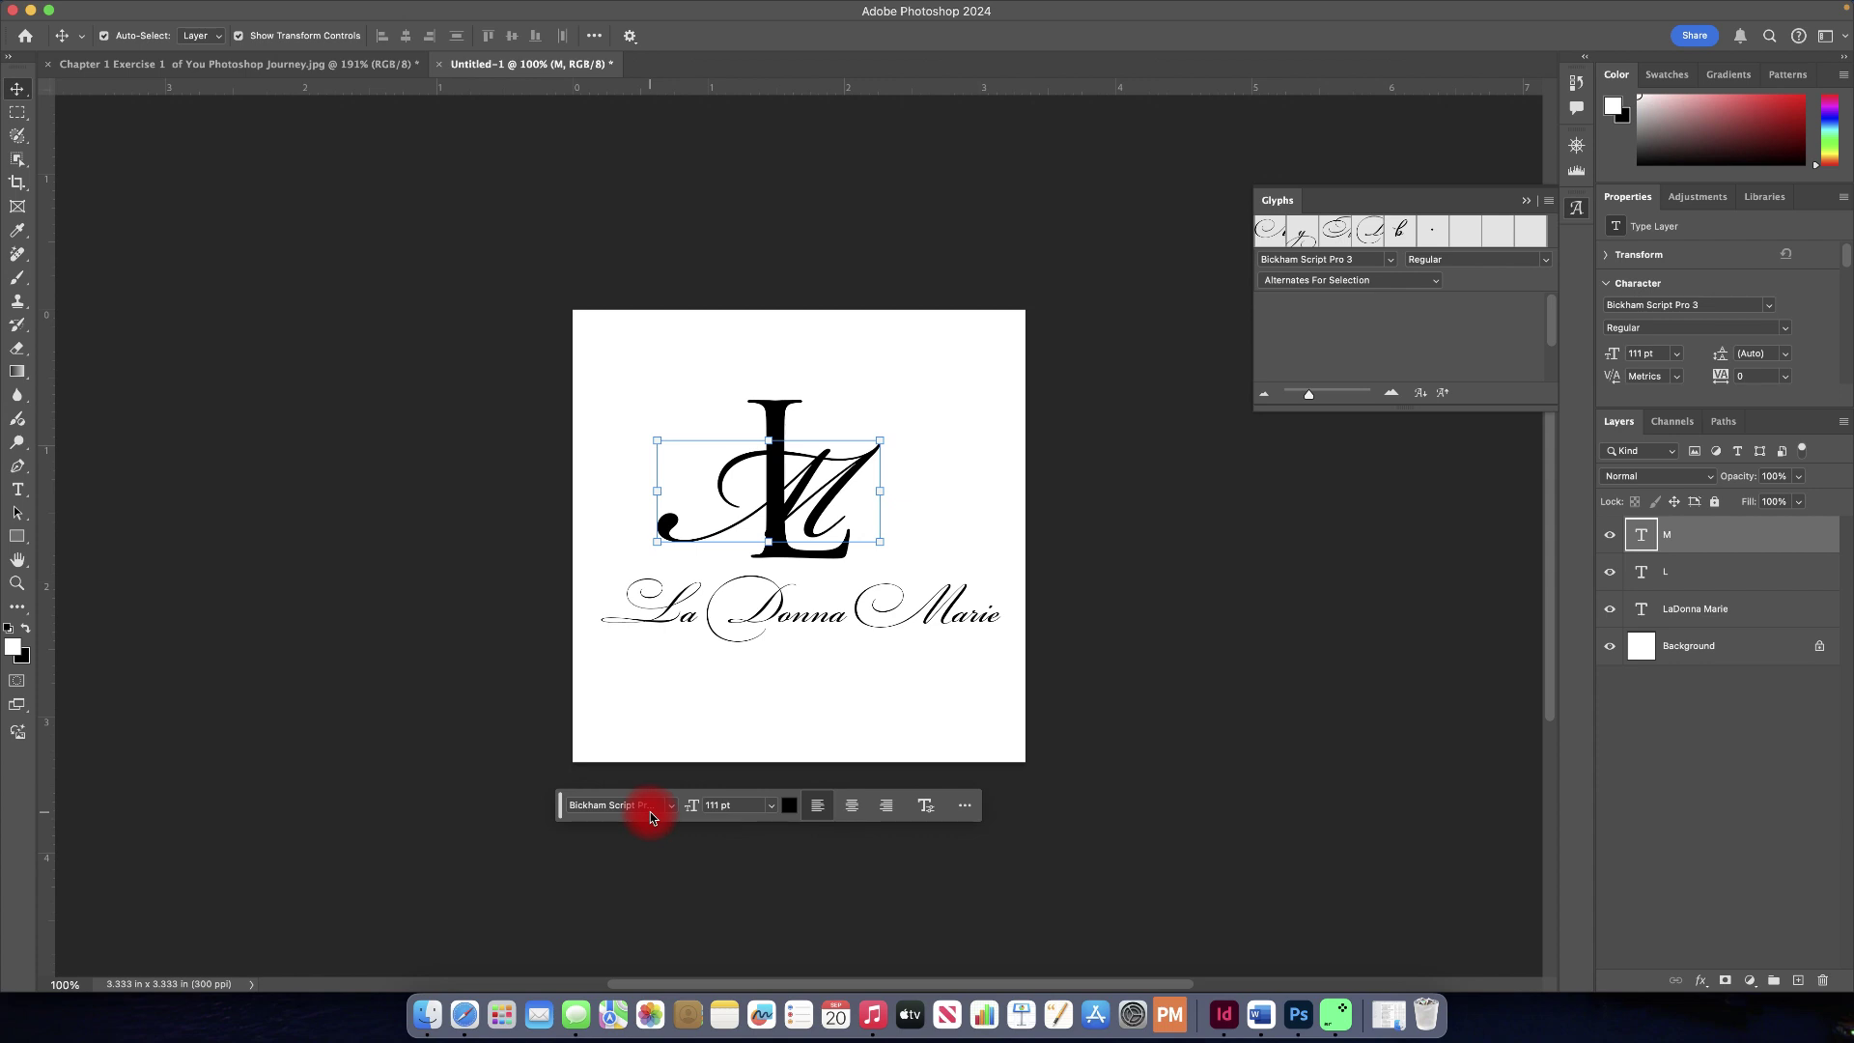
{"action": "double_click", "coordinate": [1641, 534]}
{"action": "key", "text": "Escape"}
{"action": "key", "text": "v"}
{"action": "double_click", "coordinate": [1637, 537]}
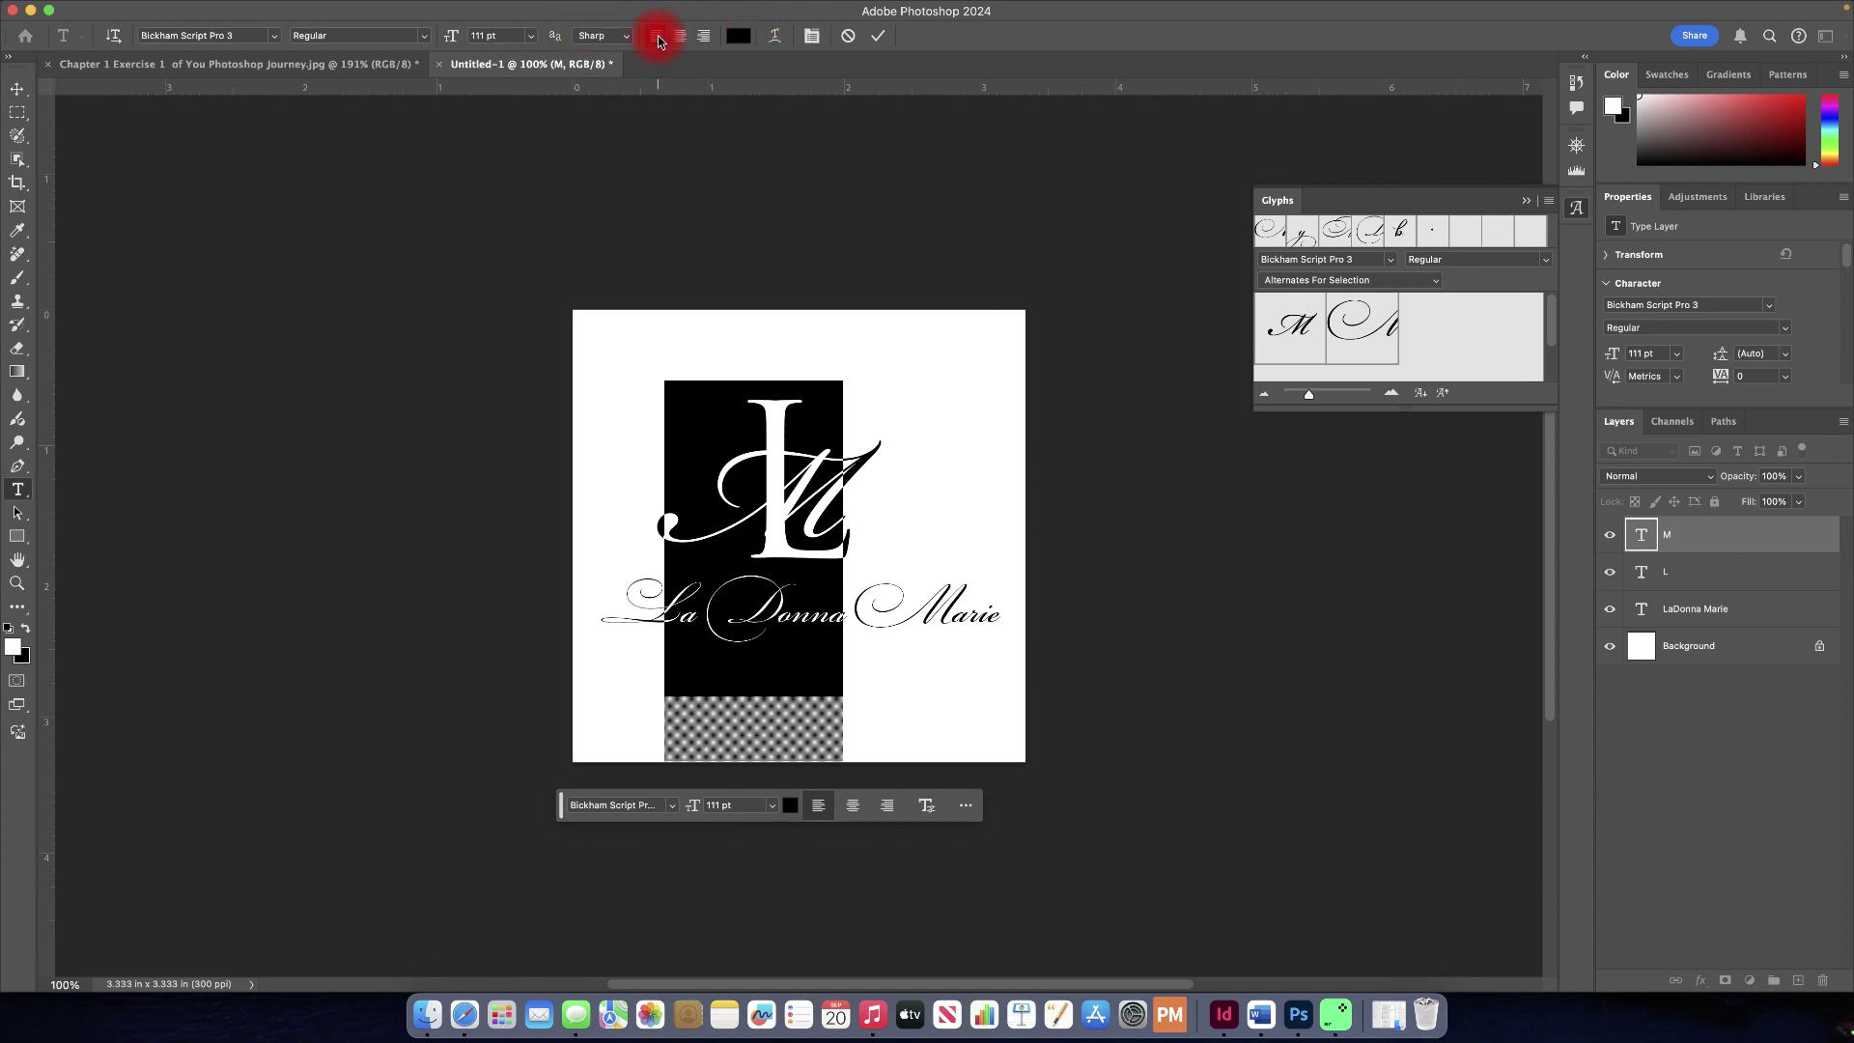
{"action": "left_click", "coordinate": [881, 37]}
{"action": "key", "text": "v"}
{"action": "left_click_drag", "start_coordinate": [850, 478], "coordinate": [853, 464]}
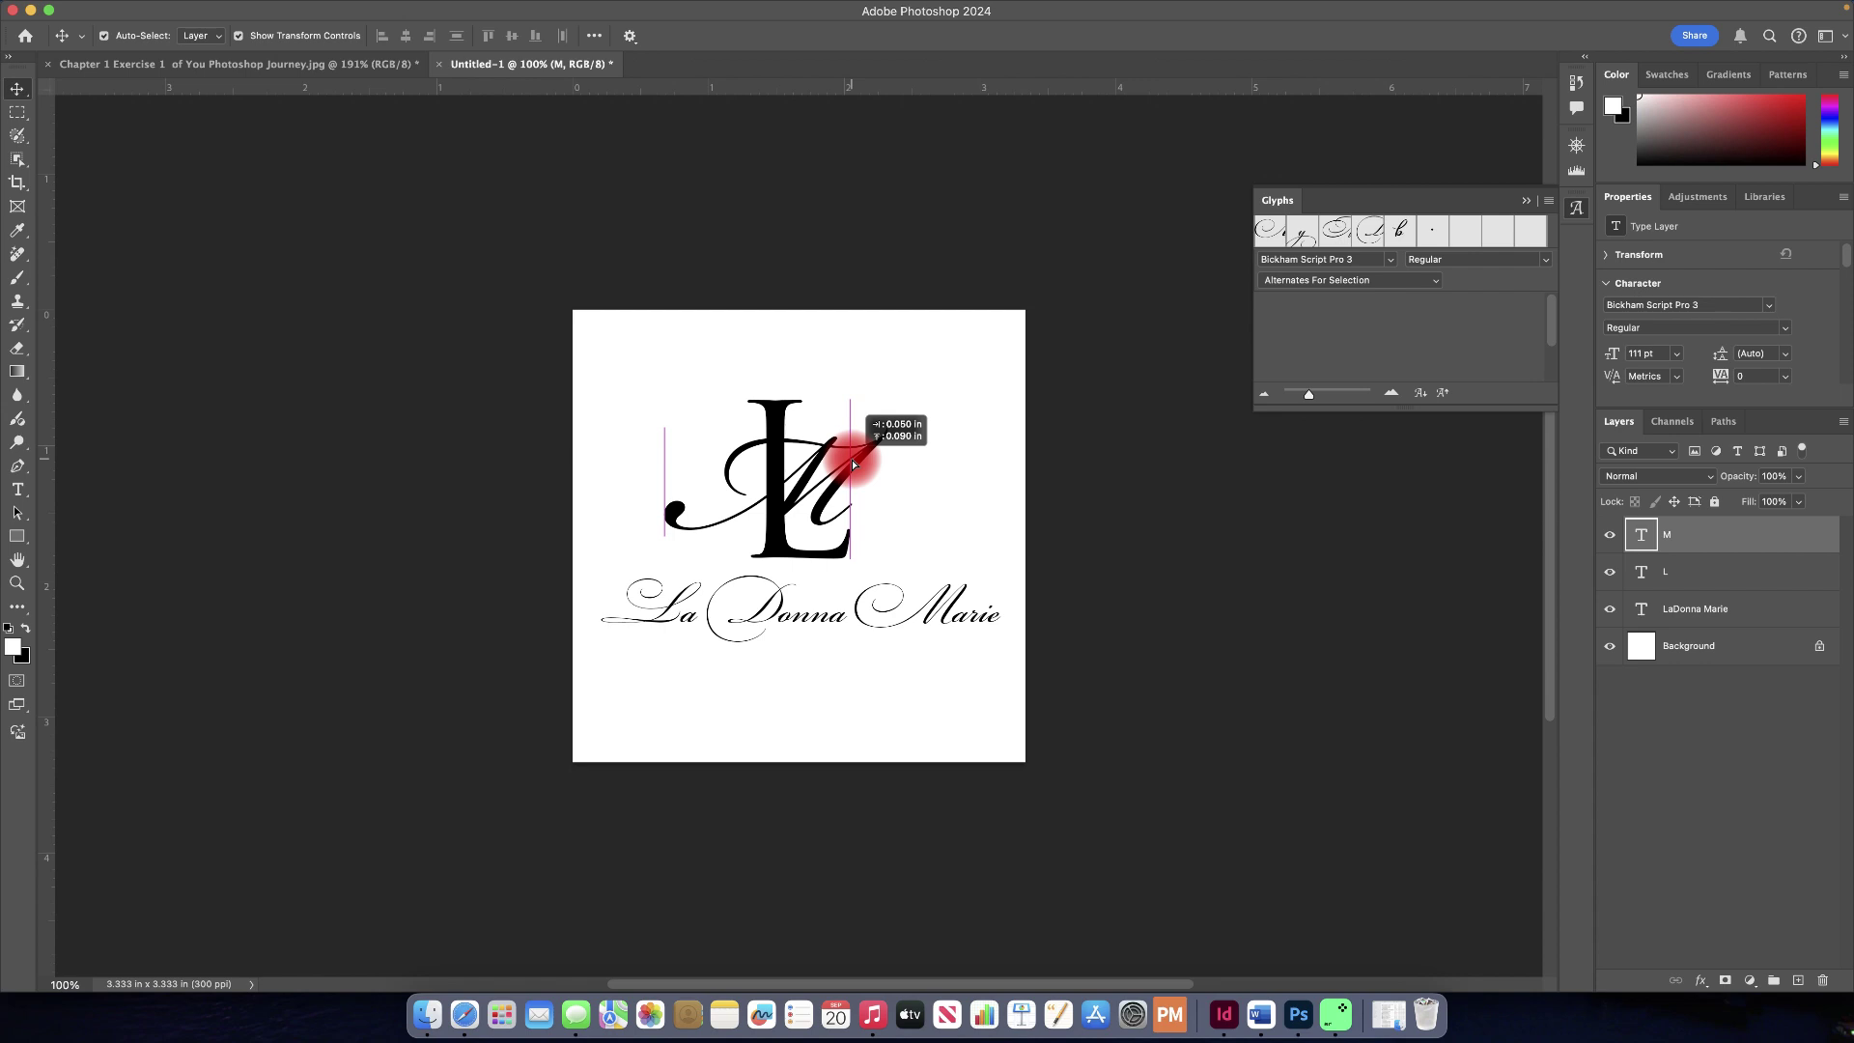
{"action": "left_click_drag", "start_coordinate": [854, 465], "coordinate": [863, 454]}
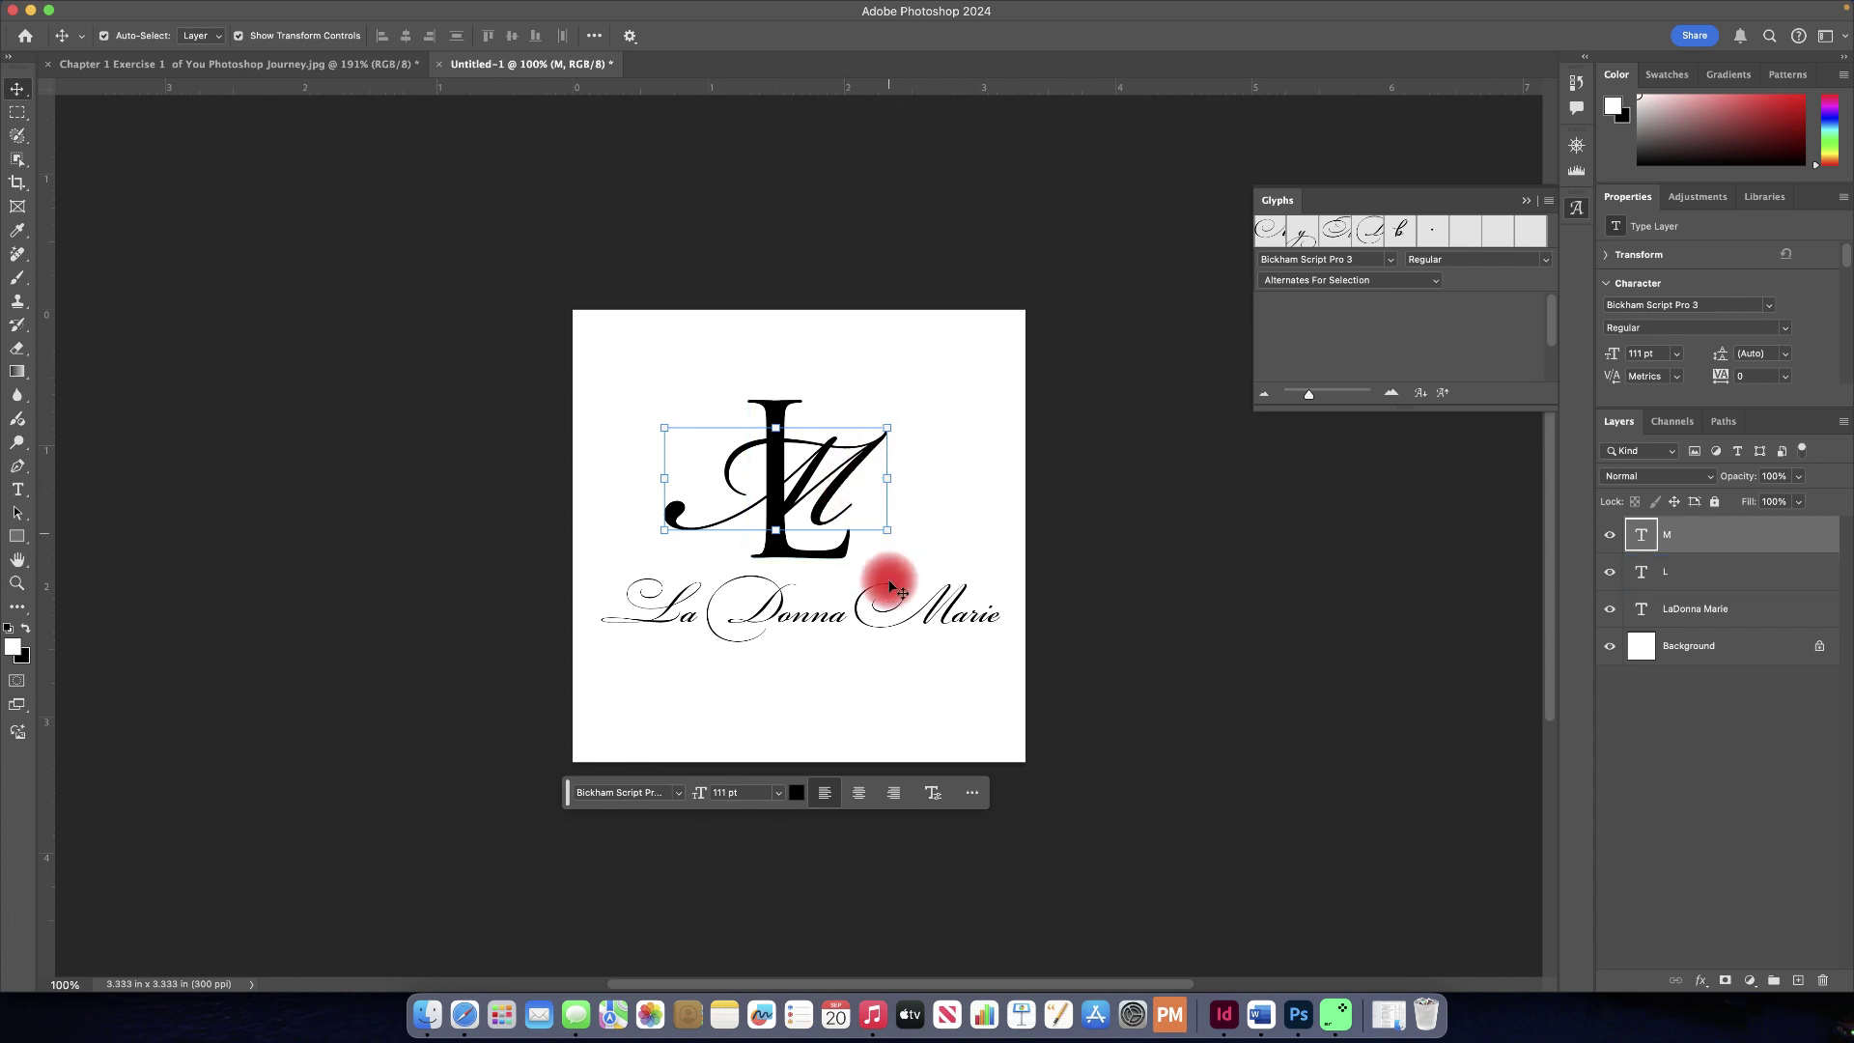
Step: Replace the ornate swash L at the start of the script name with its plain alternate glyph
{"action": "left_click", "coordinate": [949, 625]}
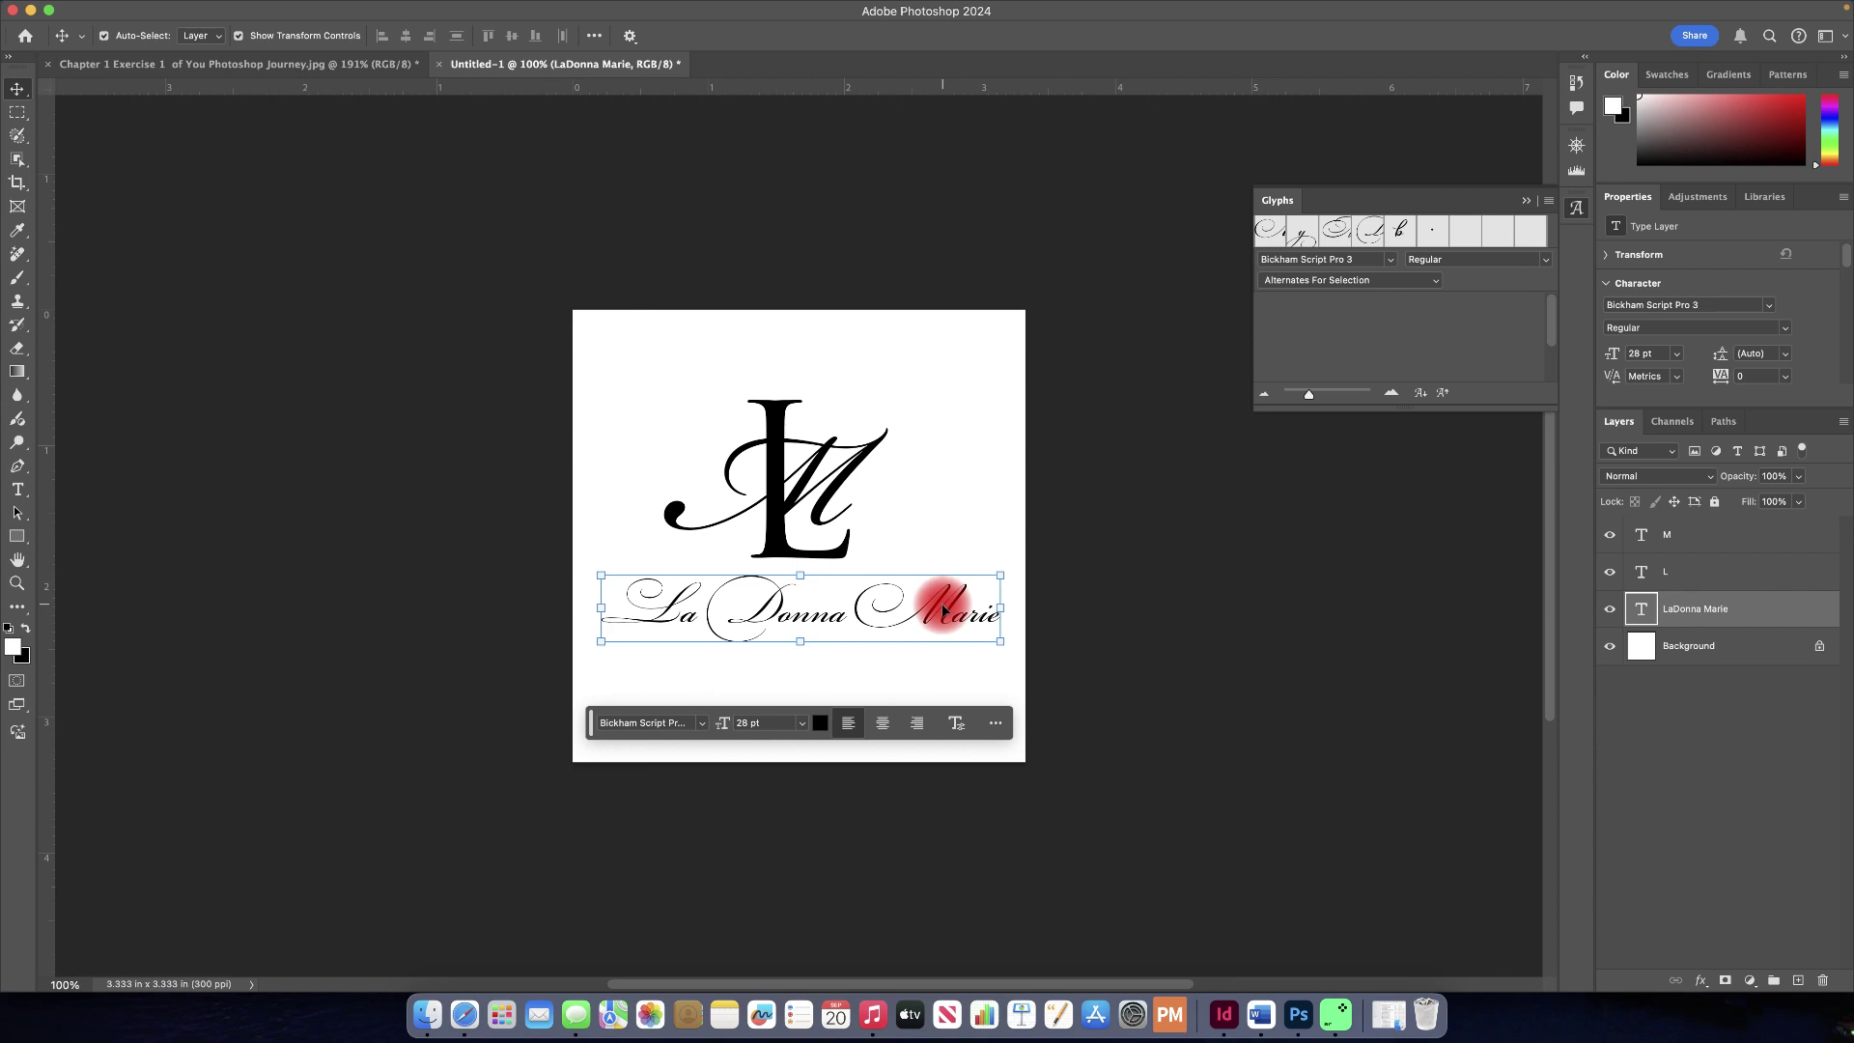
{"action": "double_click", "coordinate": [673, 622]}
{"action": "left_click_drag", "start_coordinate": [673, 622], "coordinate": [680, 622]}
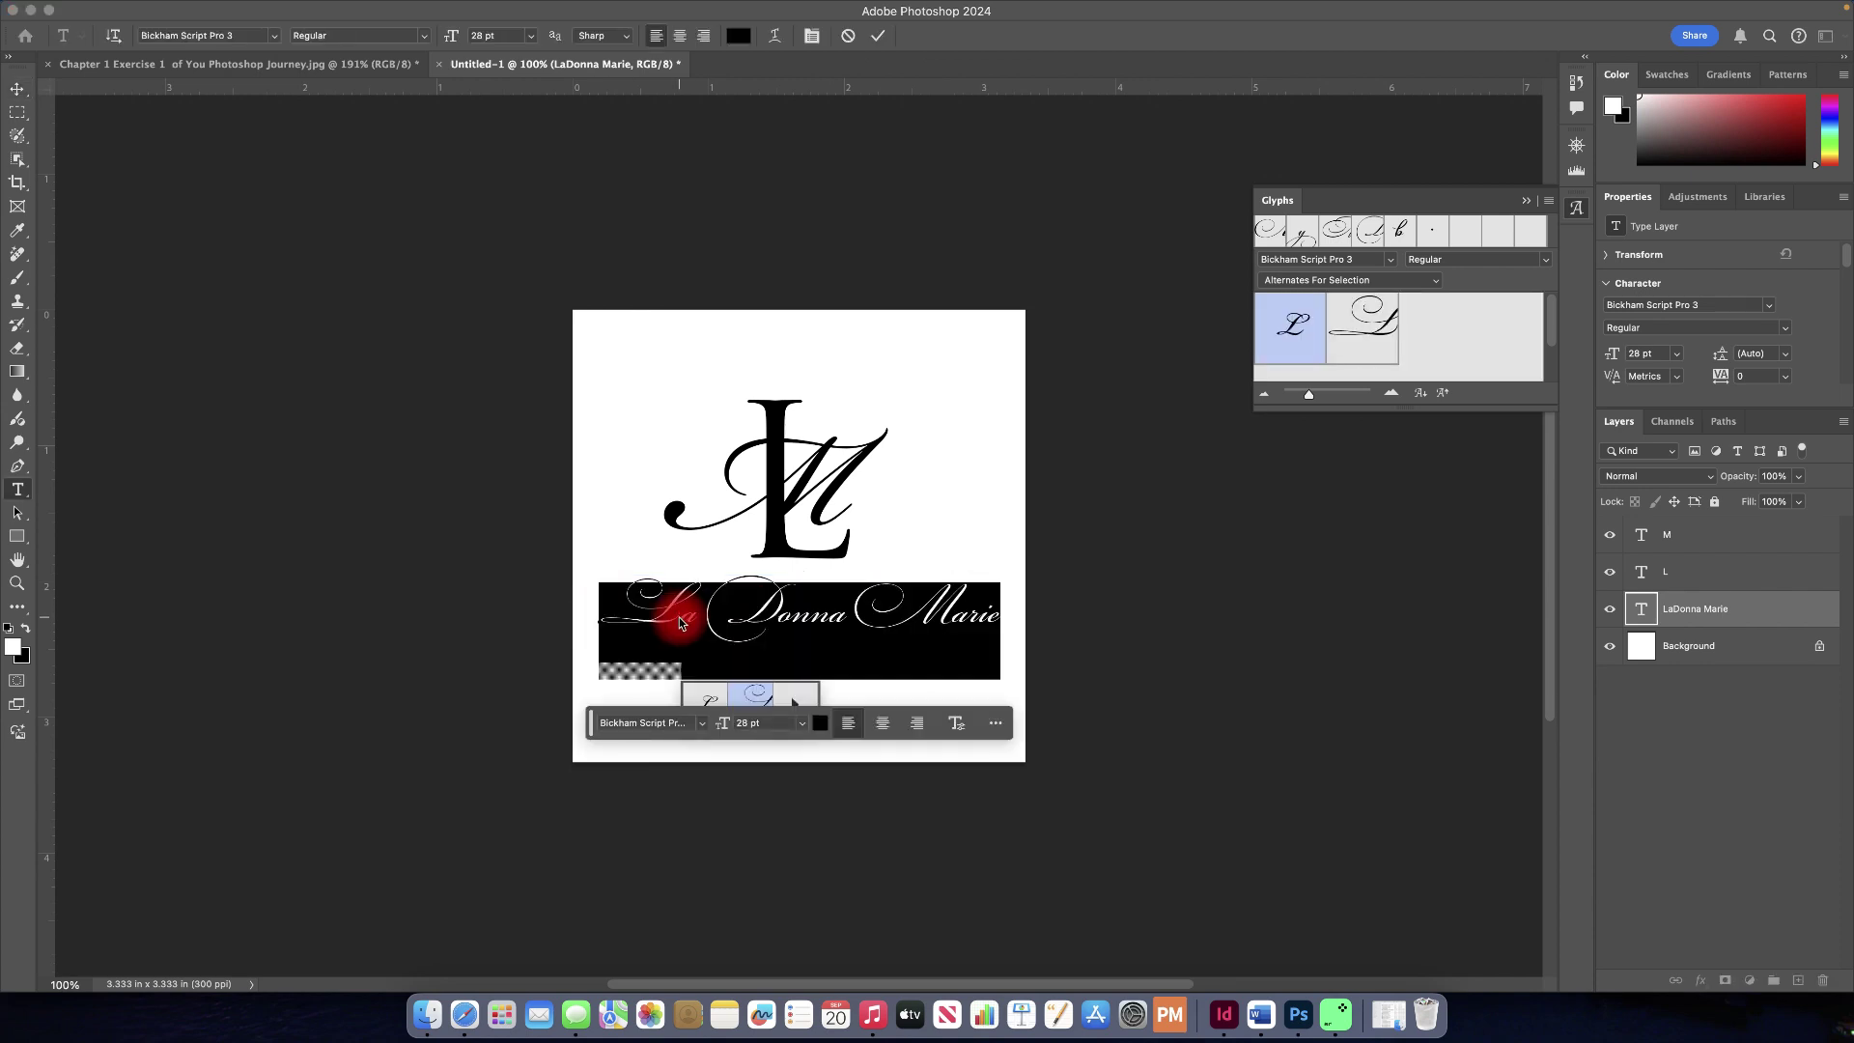
{"action": "left_click", "coordinate": [663, 634]}
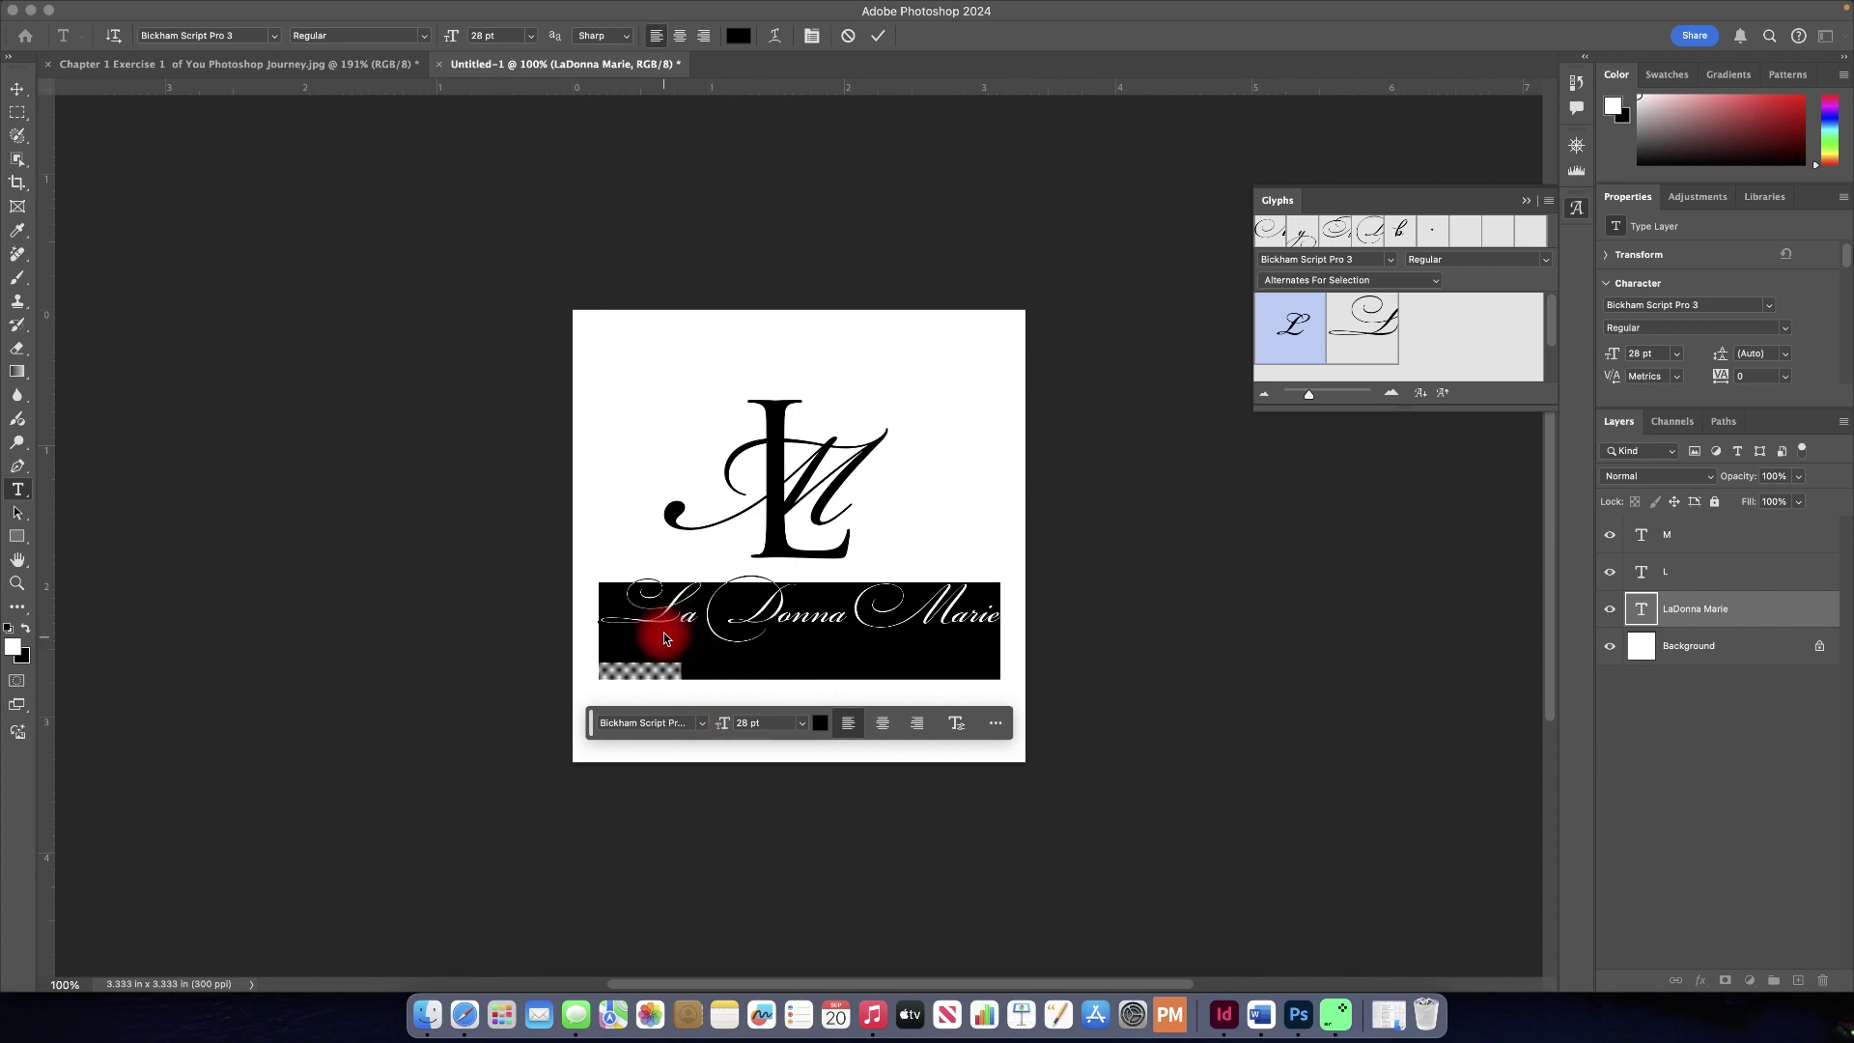
{"action": "left_click", "coordinate": [665, 618]}
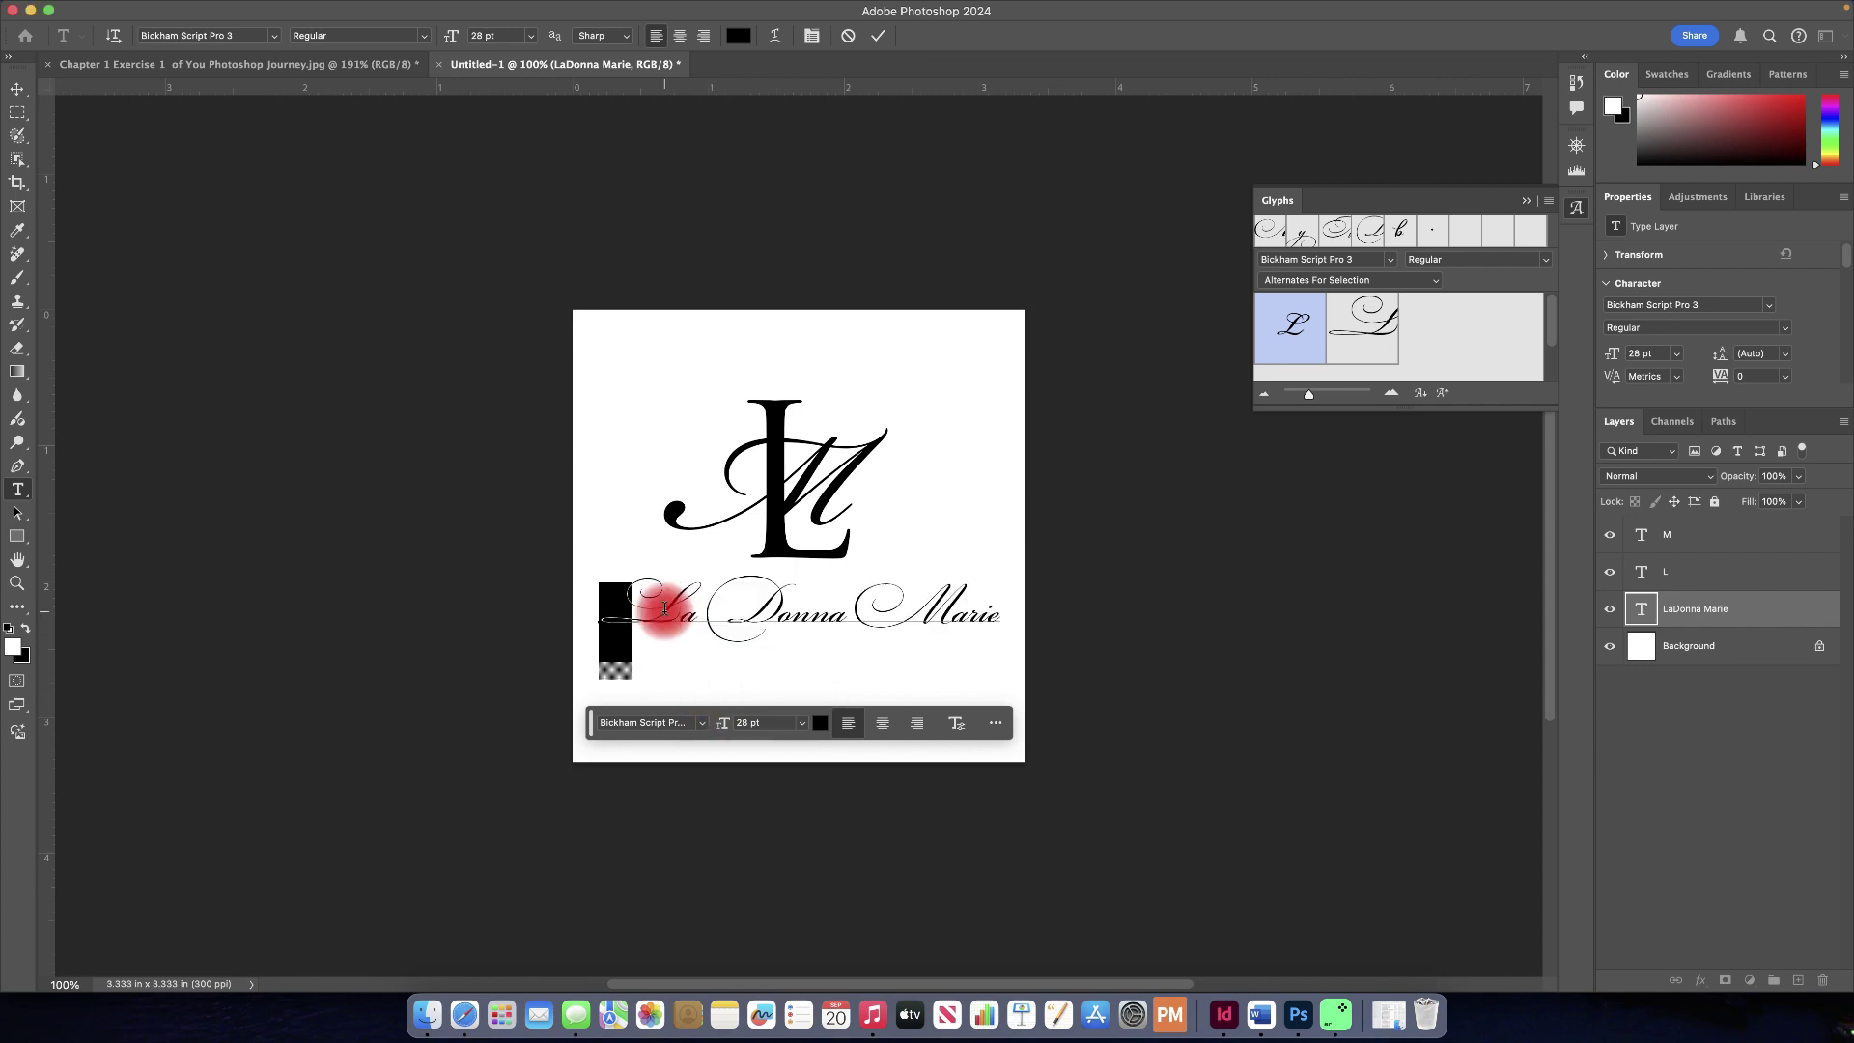
{"action": "left_click", "coordinate": [733, 610]}
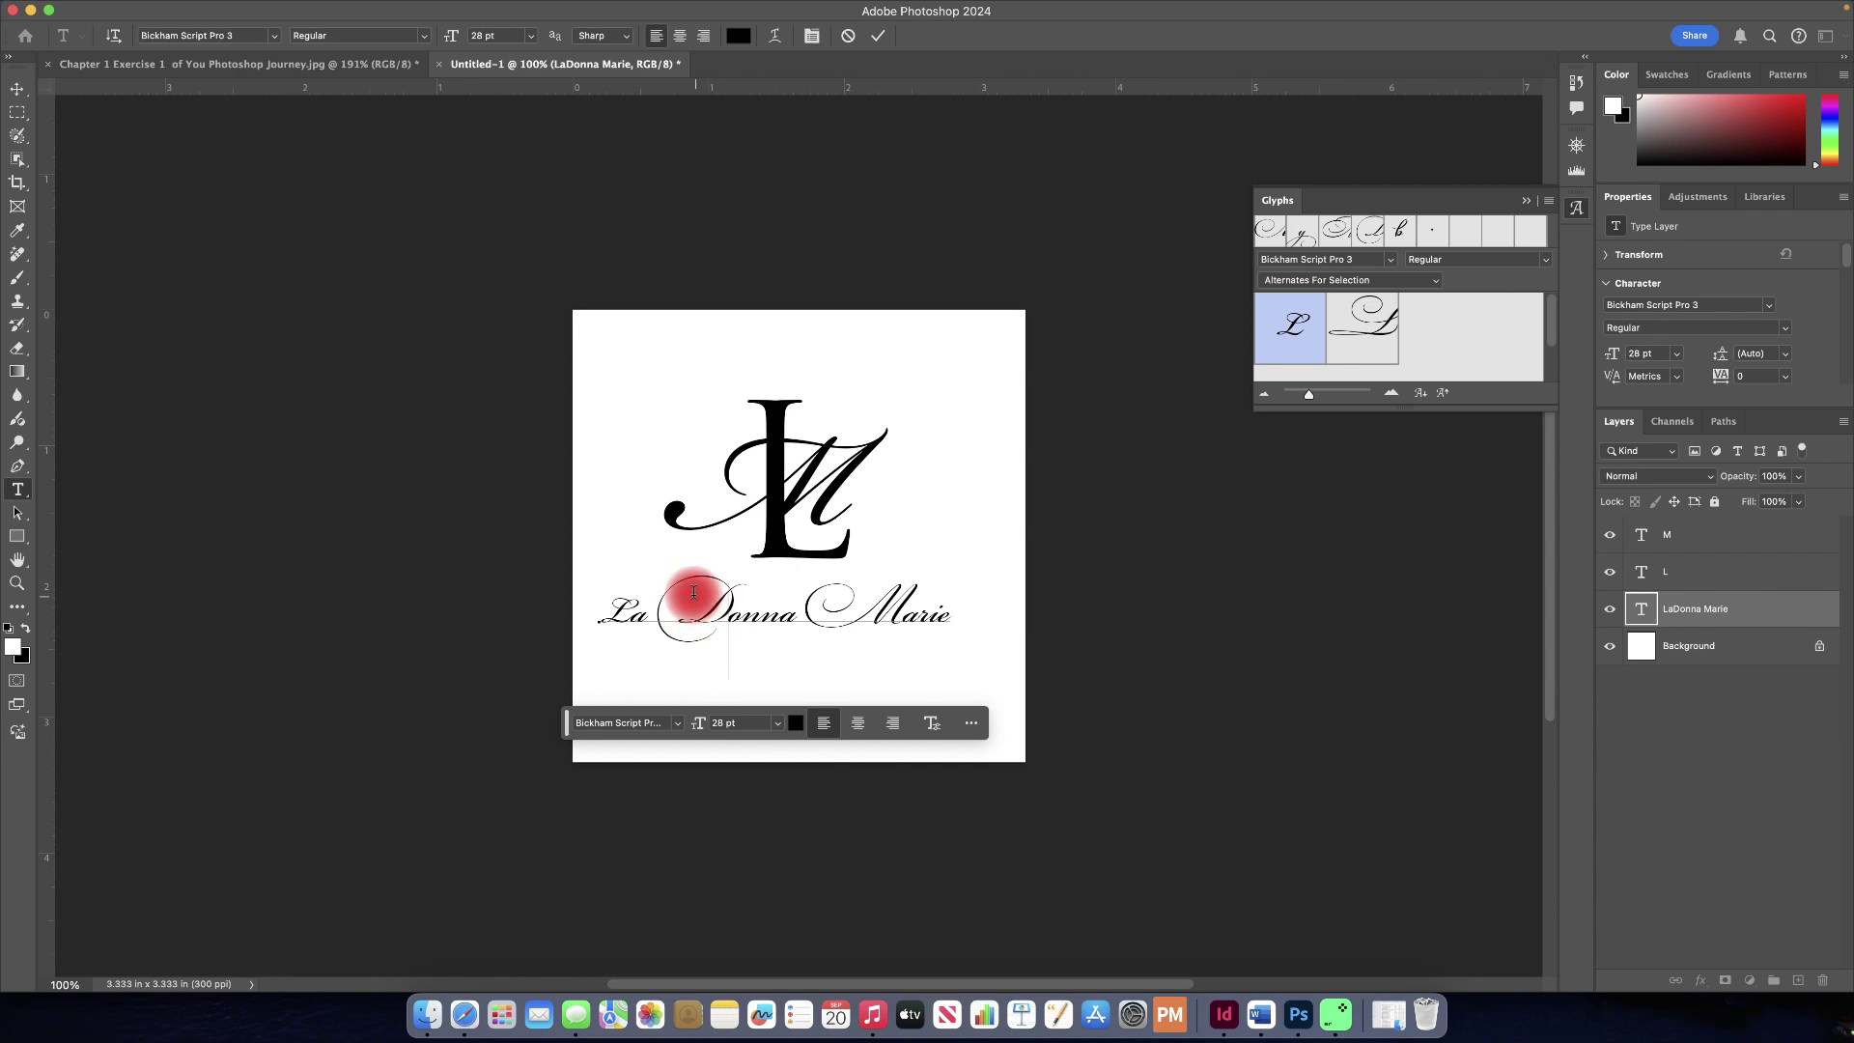
Step: Replace the swash D and M in the script name with their plain alternate glyphs
{"action": "left_click_drag", "start_coordinate": [719, 601], "coordinate": [657, 596]}
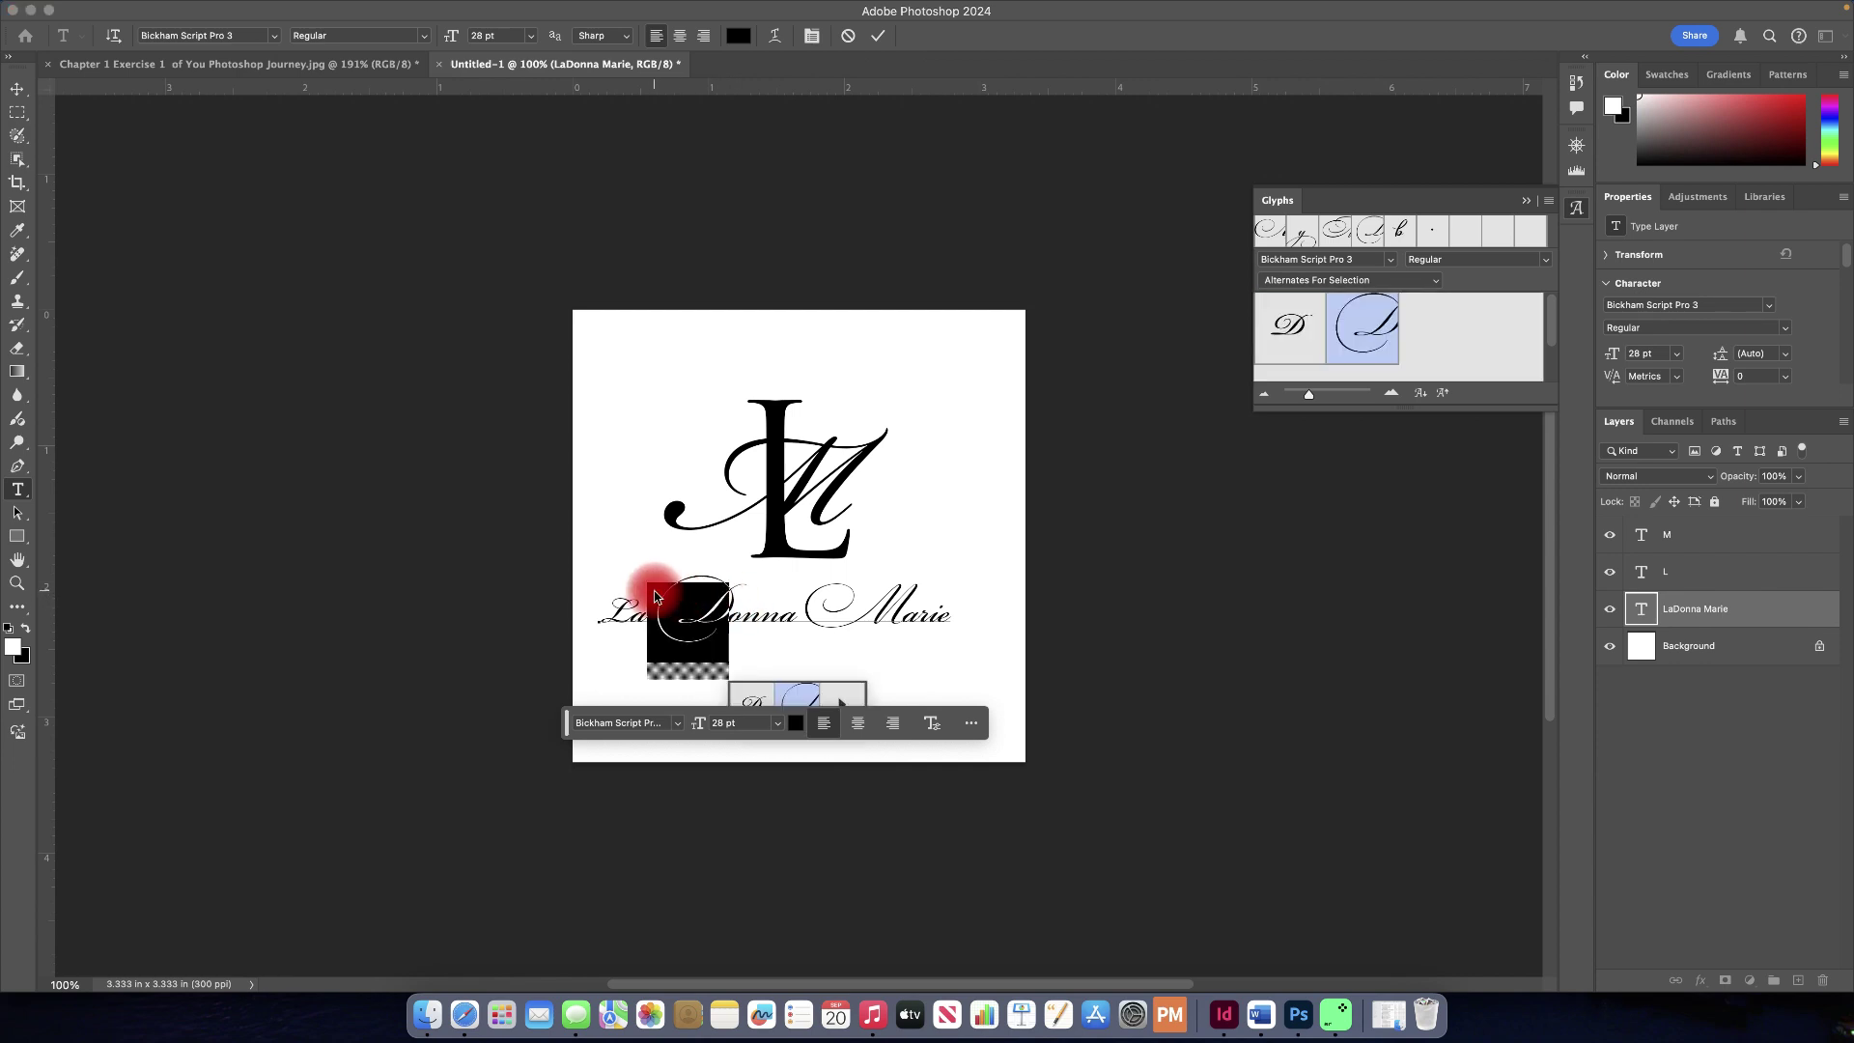
{"action": "left_click", "coordinate": [752, 693]}
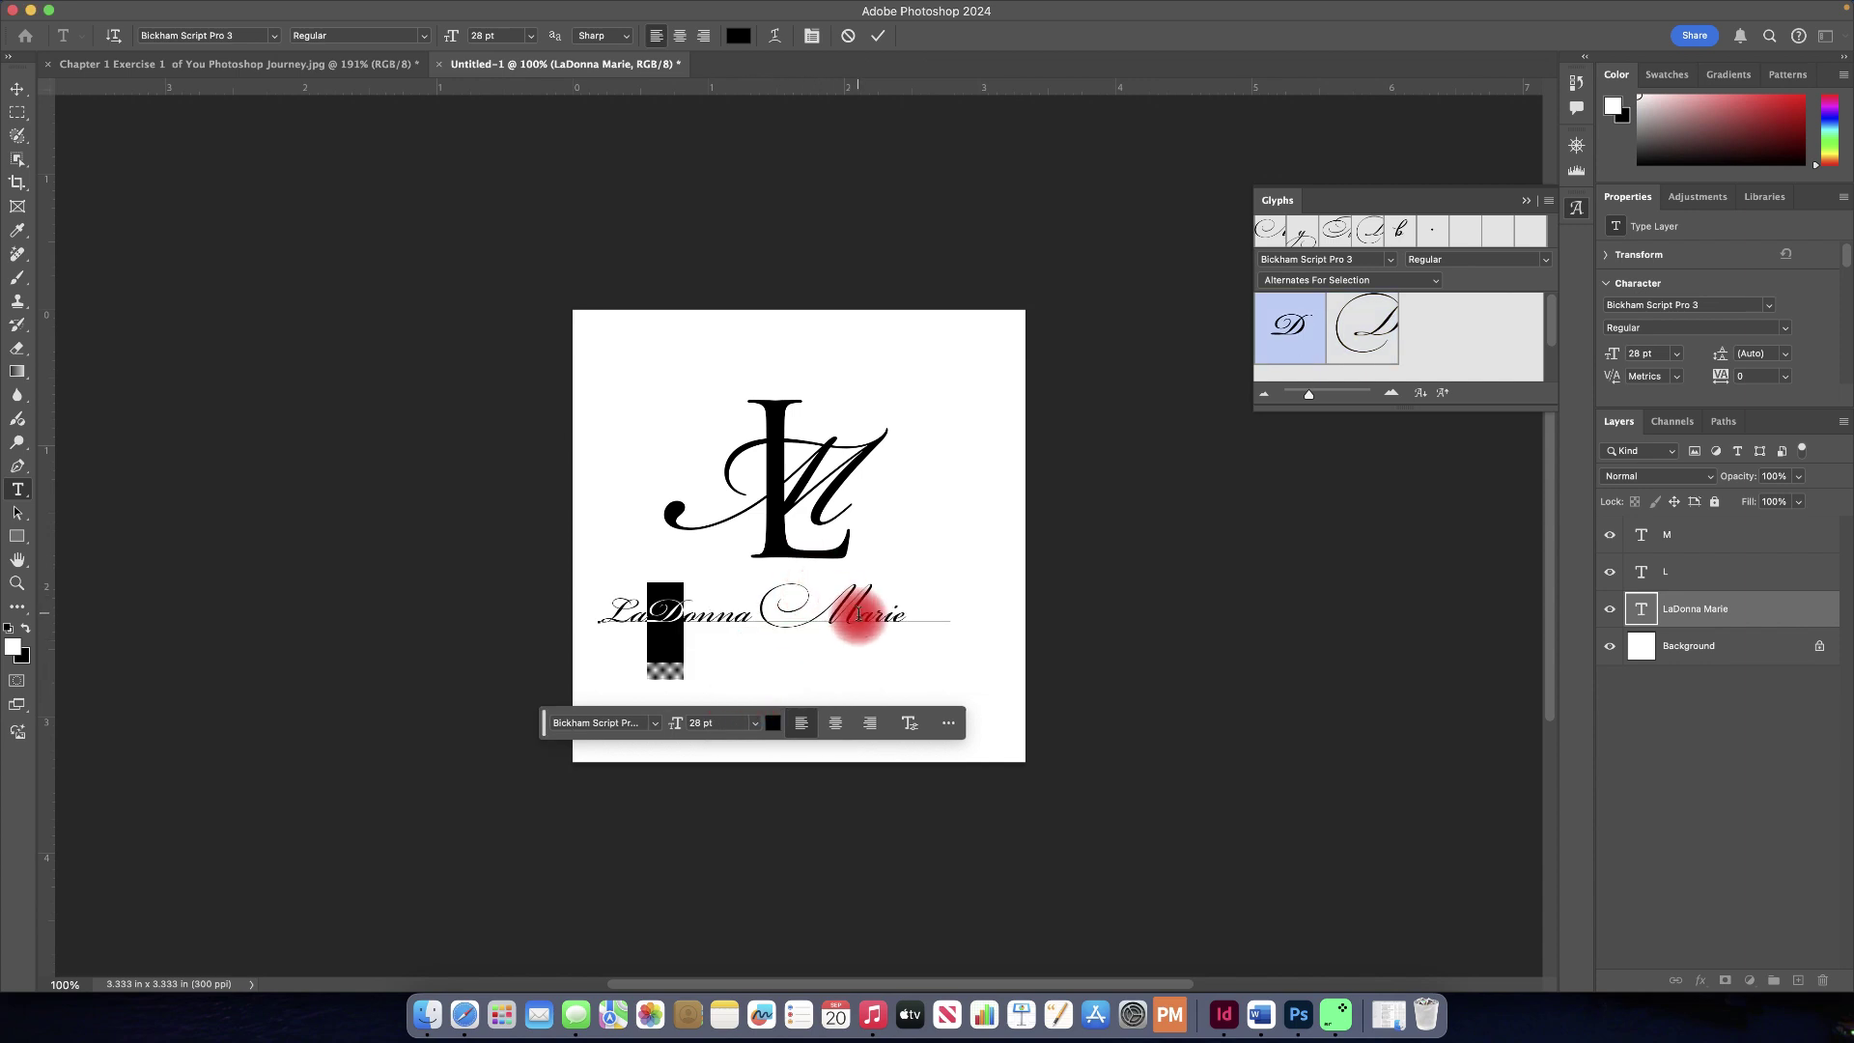
{"action": "left_click_drag", "start_coordinate": [855, 619], "coordinate": [779, 604]}
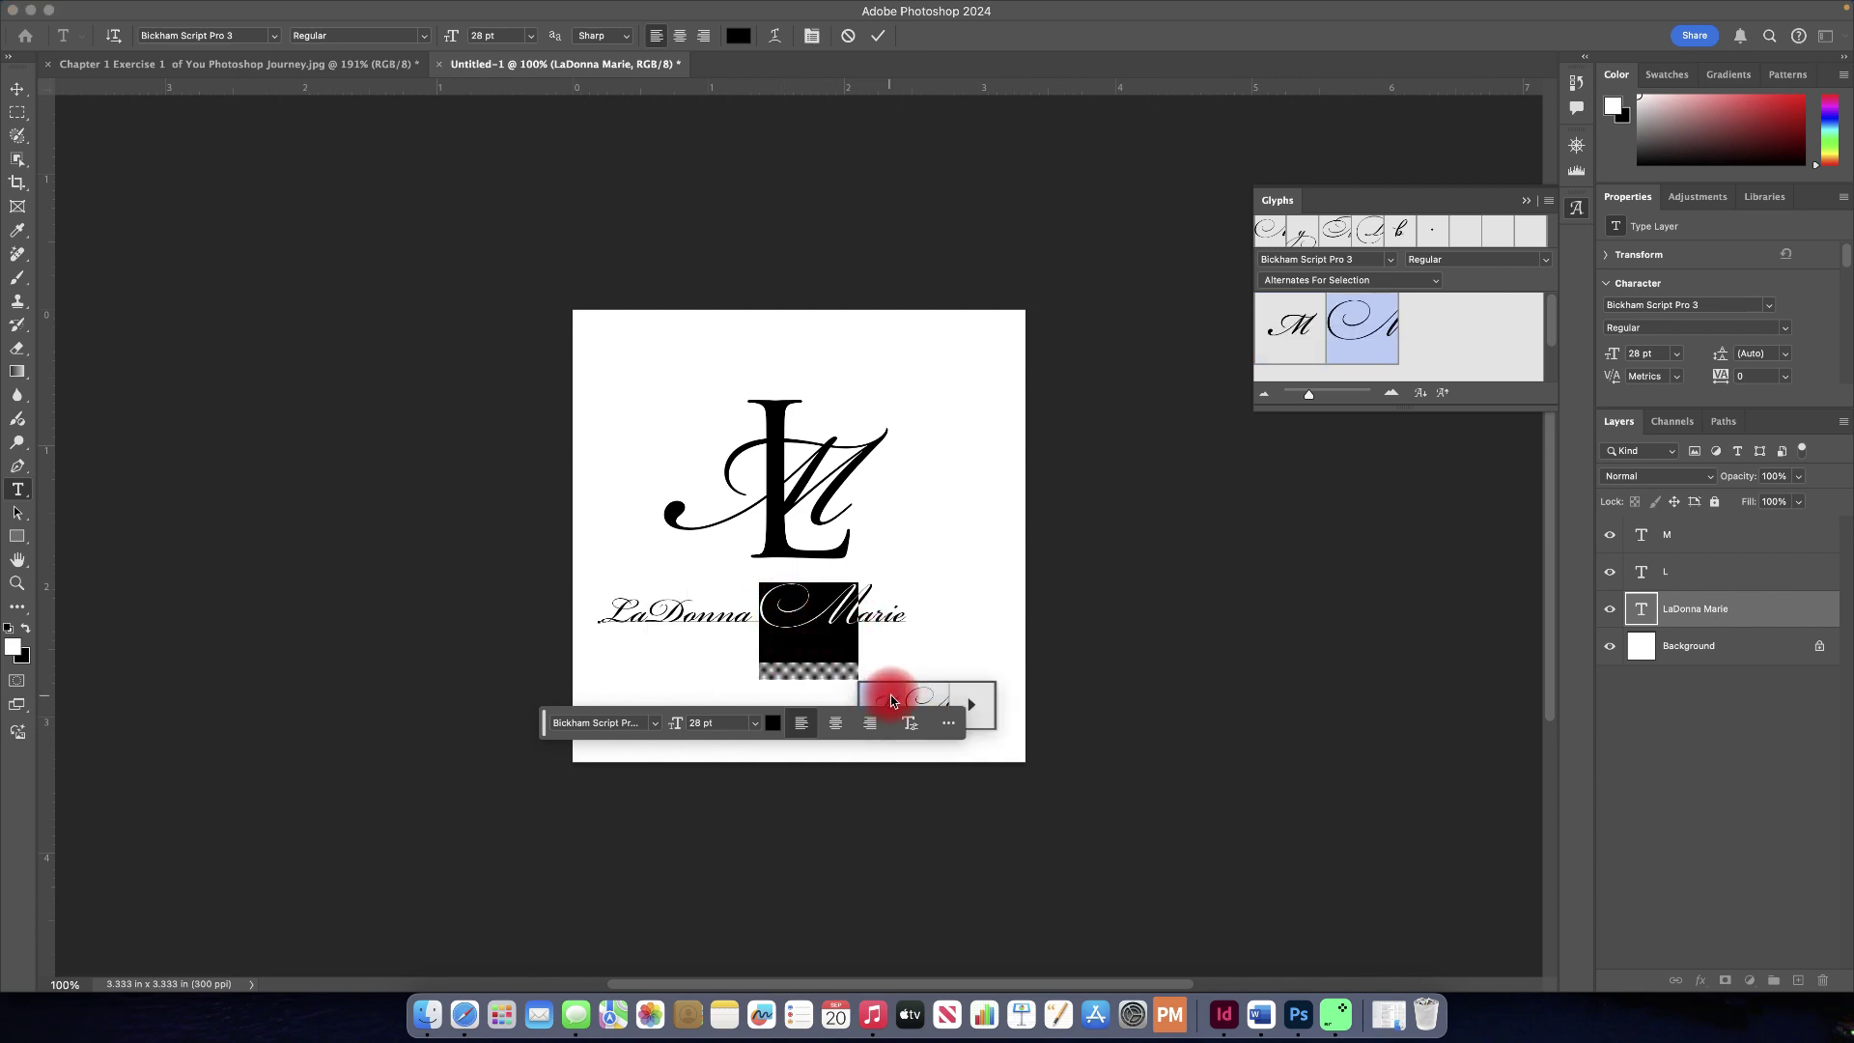
{"action": "left_click", "coordinate": [891, 697]}
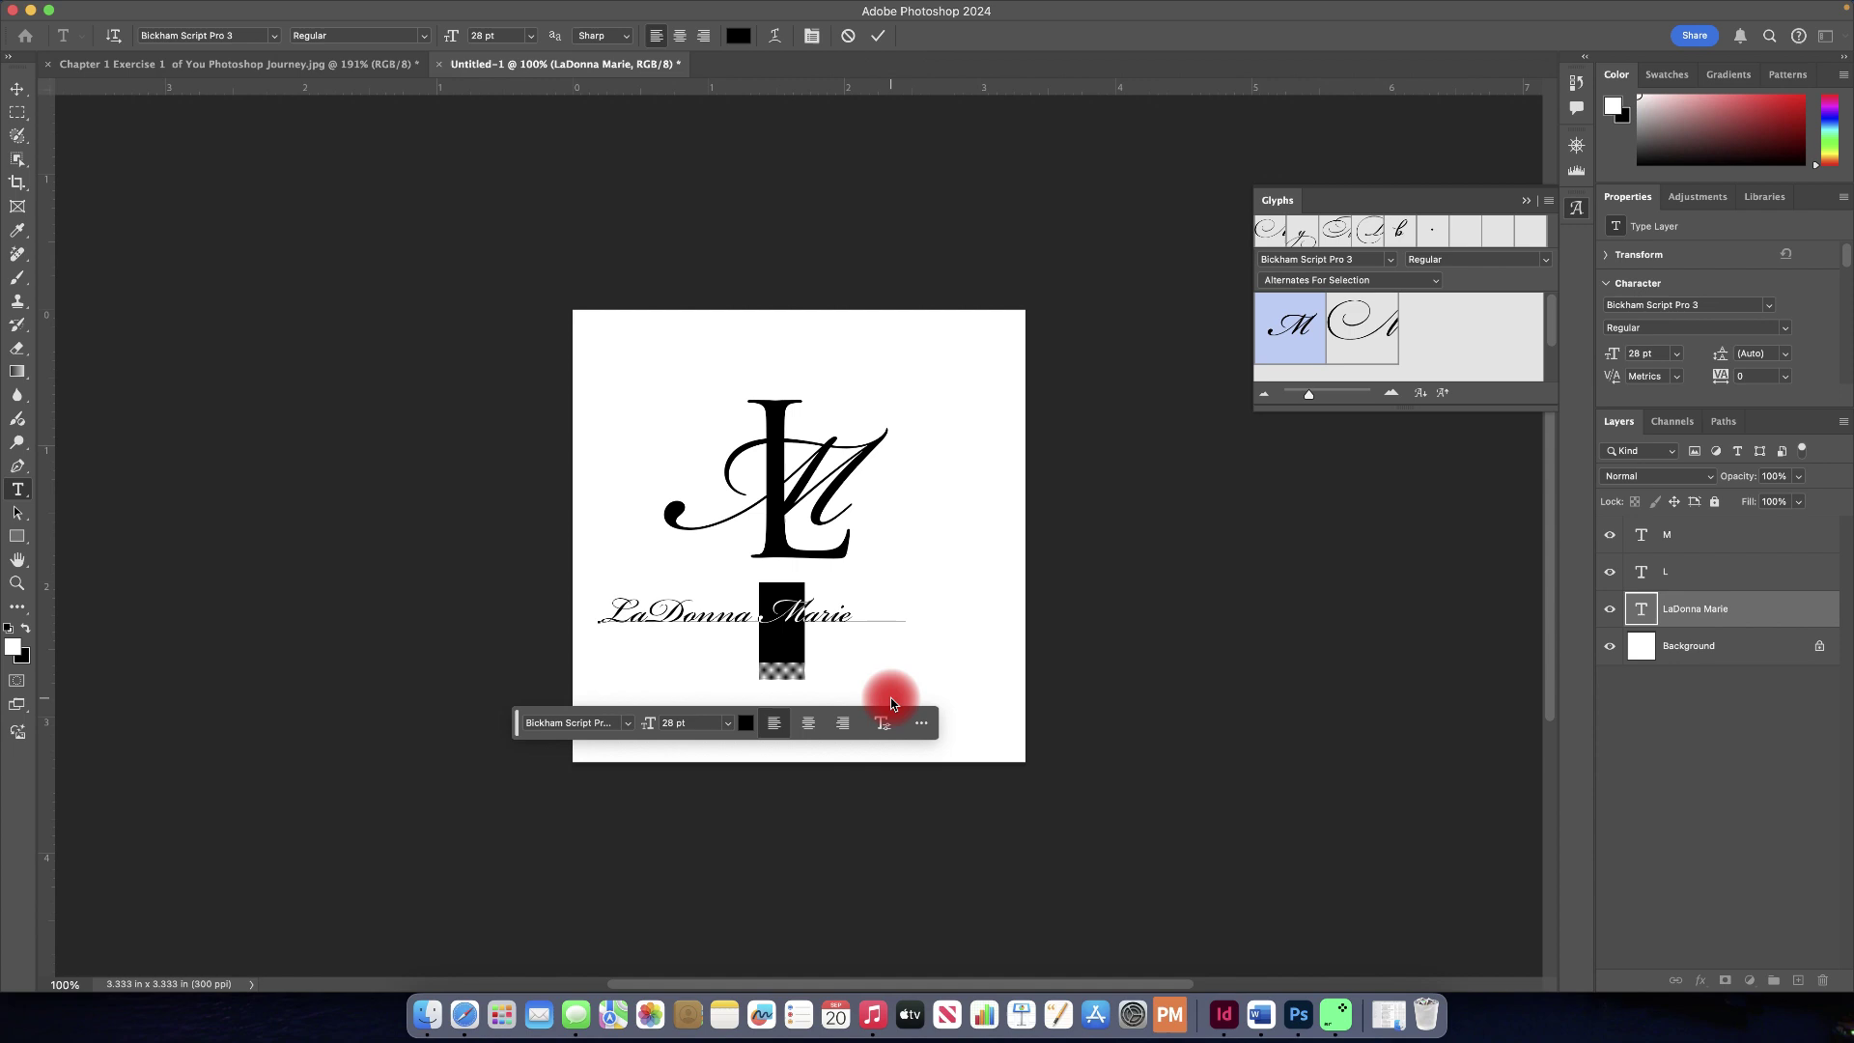
Step: Move the simplified script name up and right so it sits centered directly beneath the monogram
{"action": "left_click", "coordinate": [17, 88]}
{"action": "left_click_drag", "start_coordinate": [788, 616], "coordinate": [846, 590]}
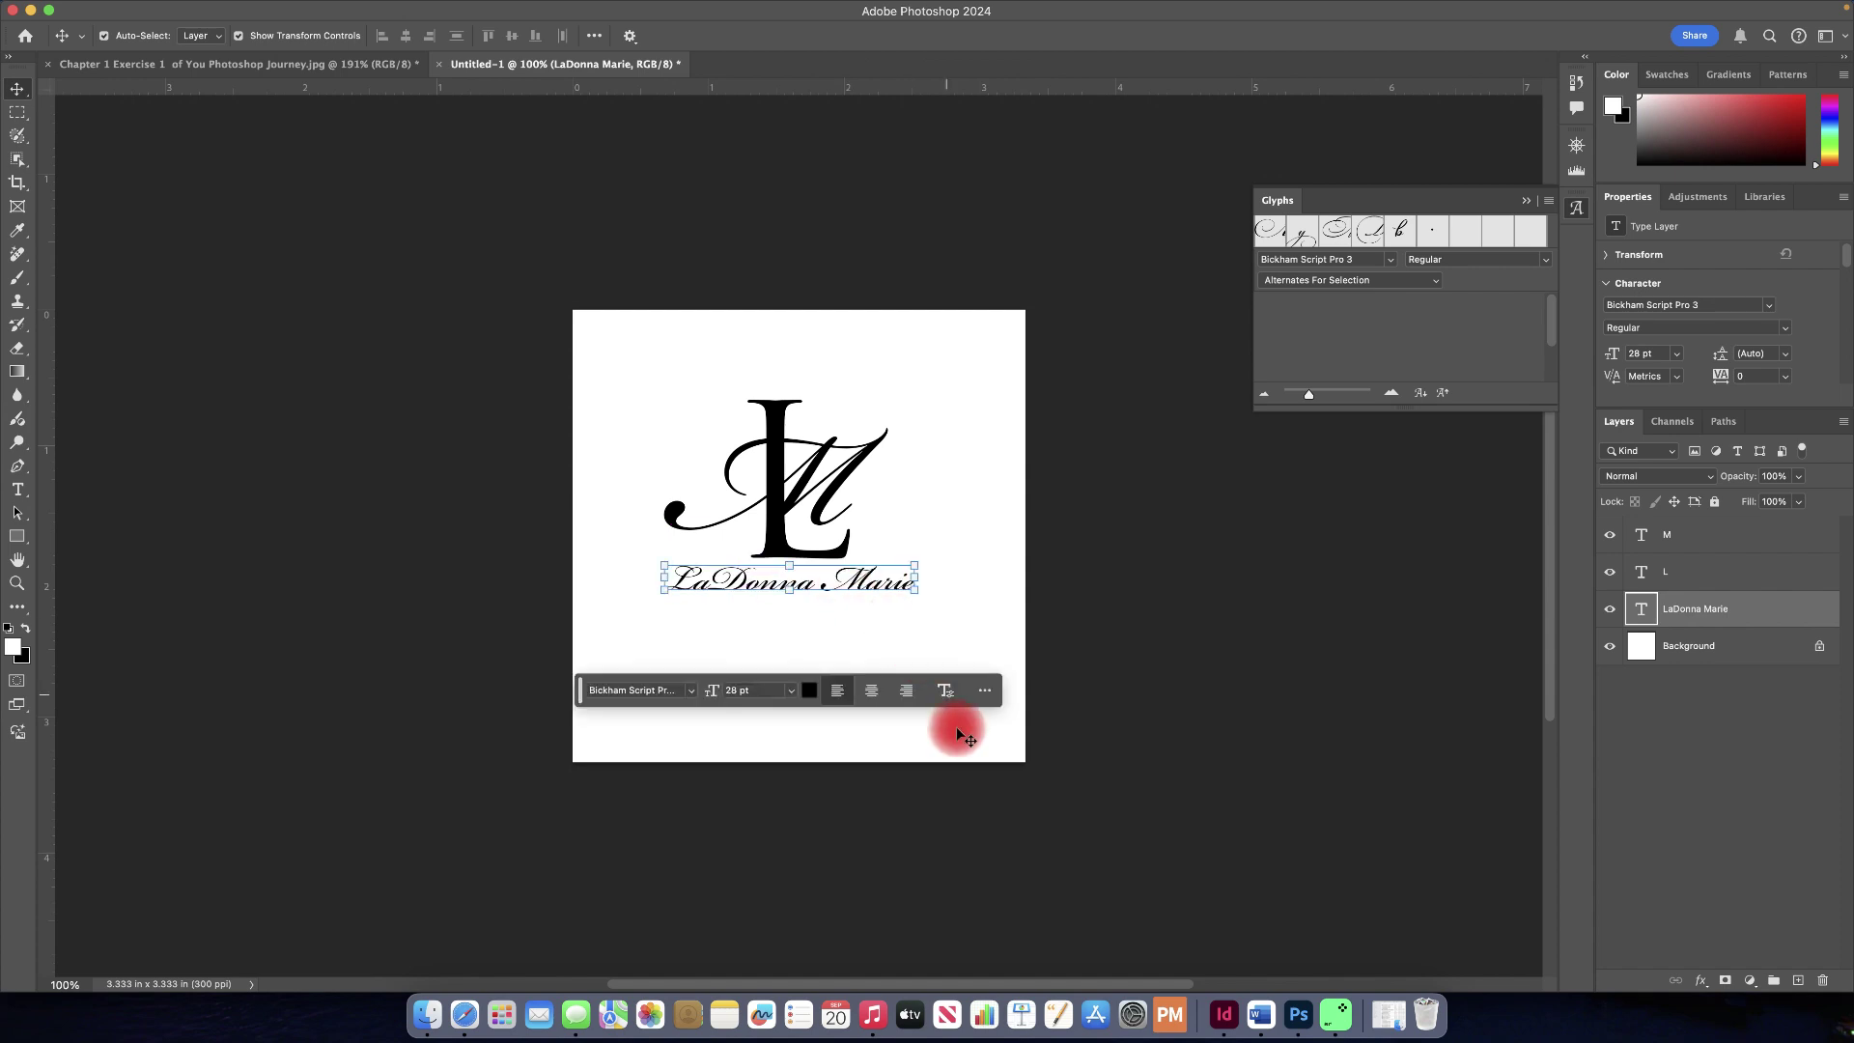
{"action": "left_click", "coordinate": [951, 722]}
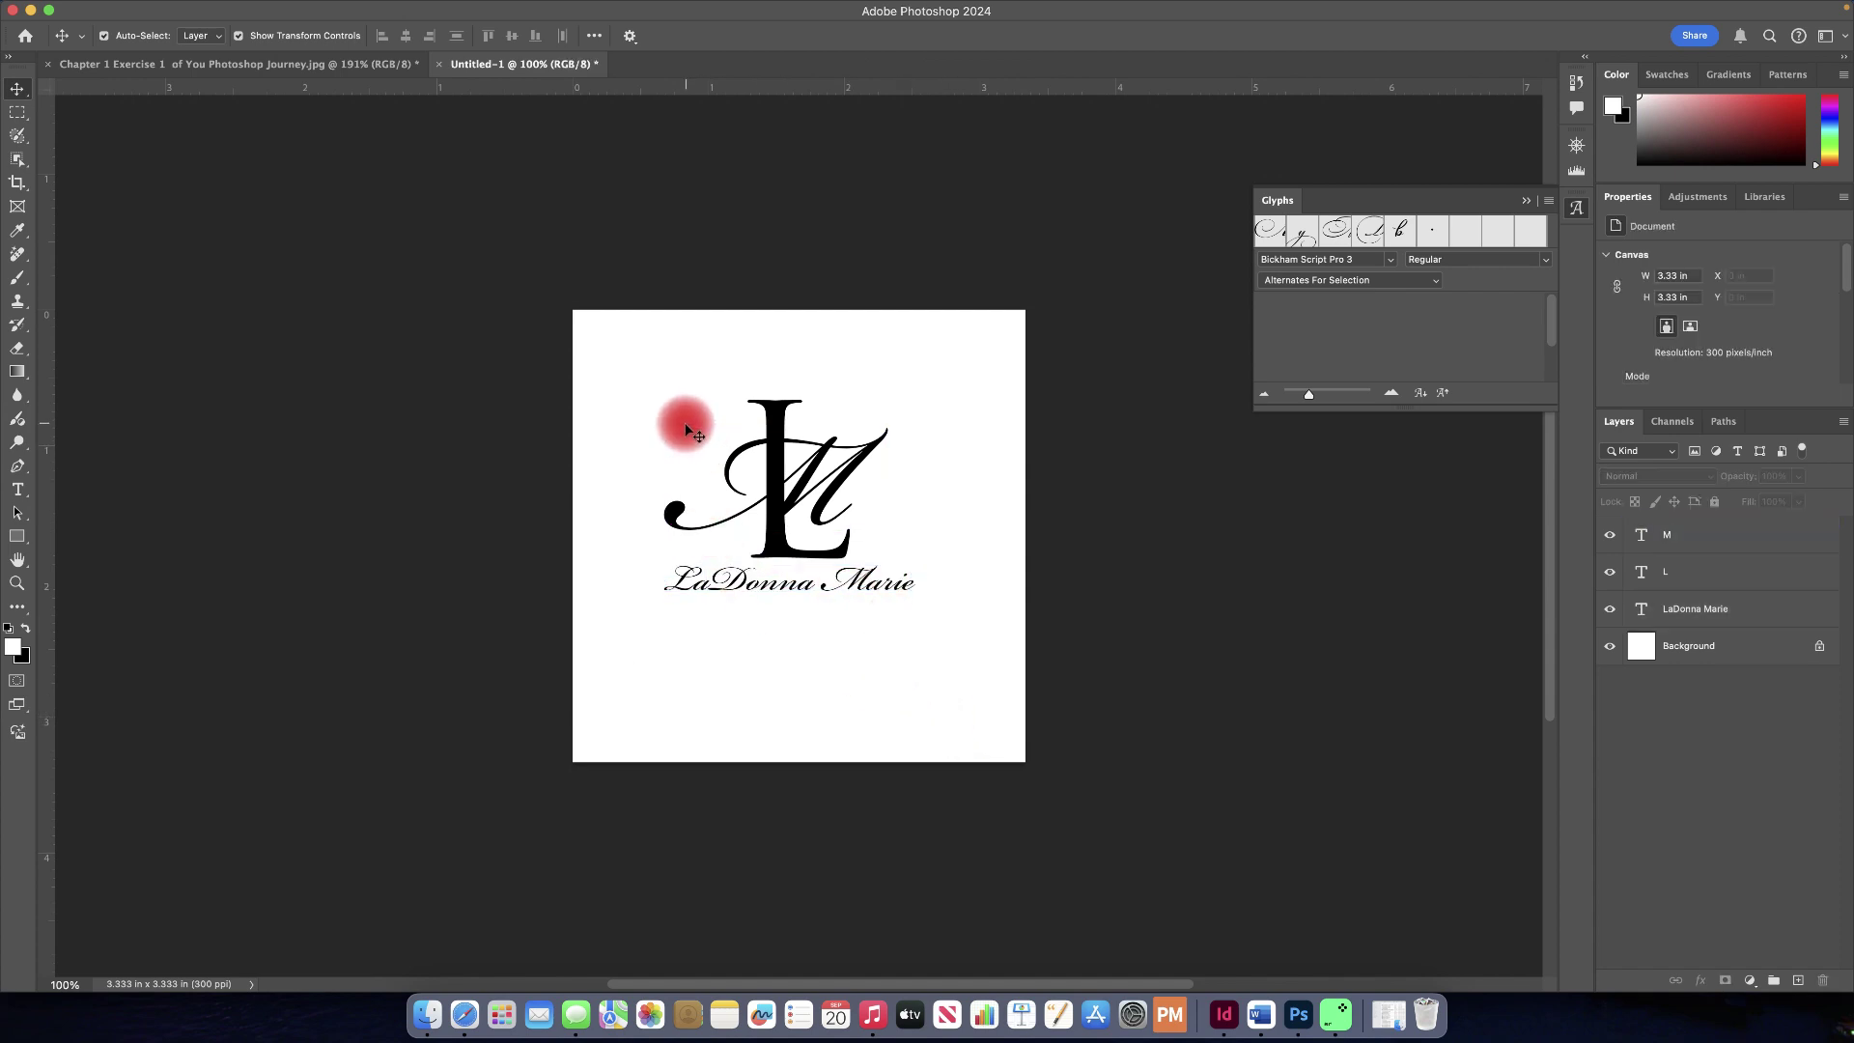
Step: Duplicate the script name line straight down, about 0.24 in below the original
{"action": "left_click", "coordinate": [1685, 610]}
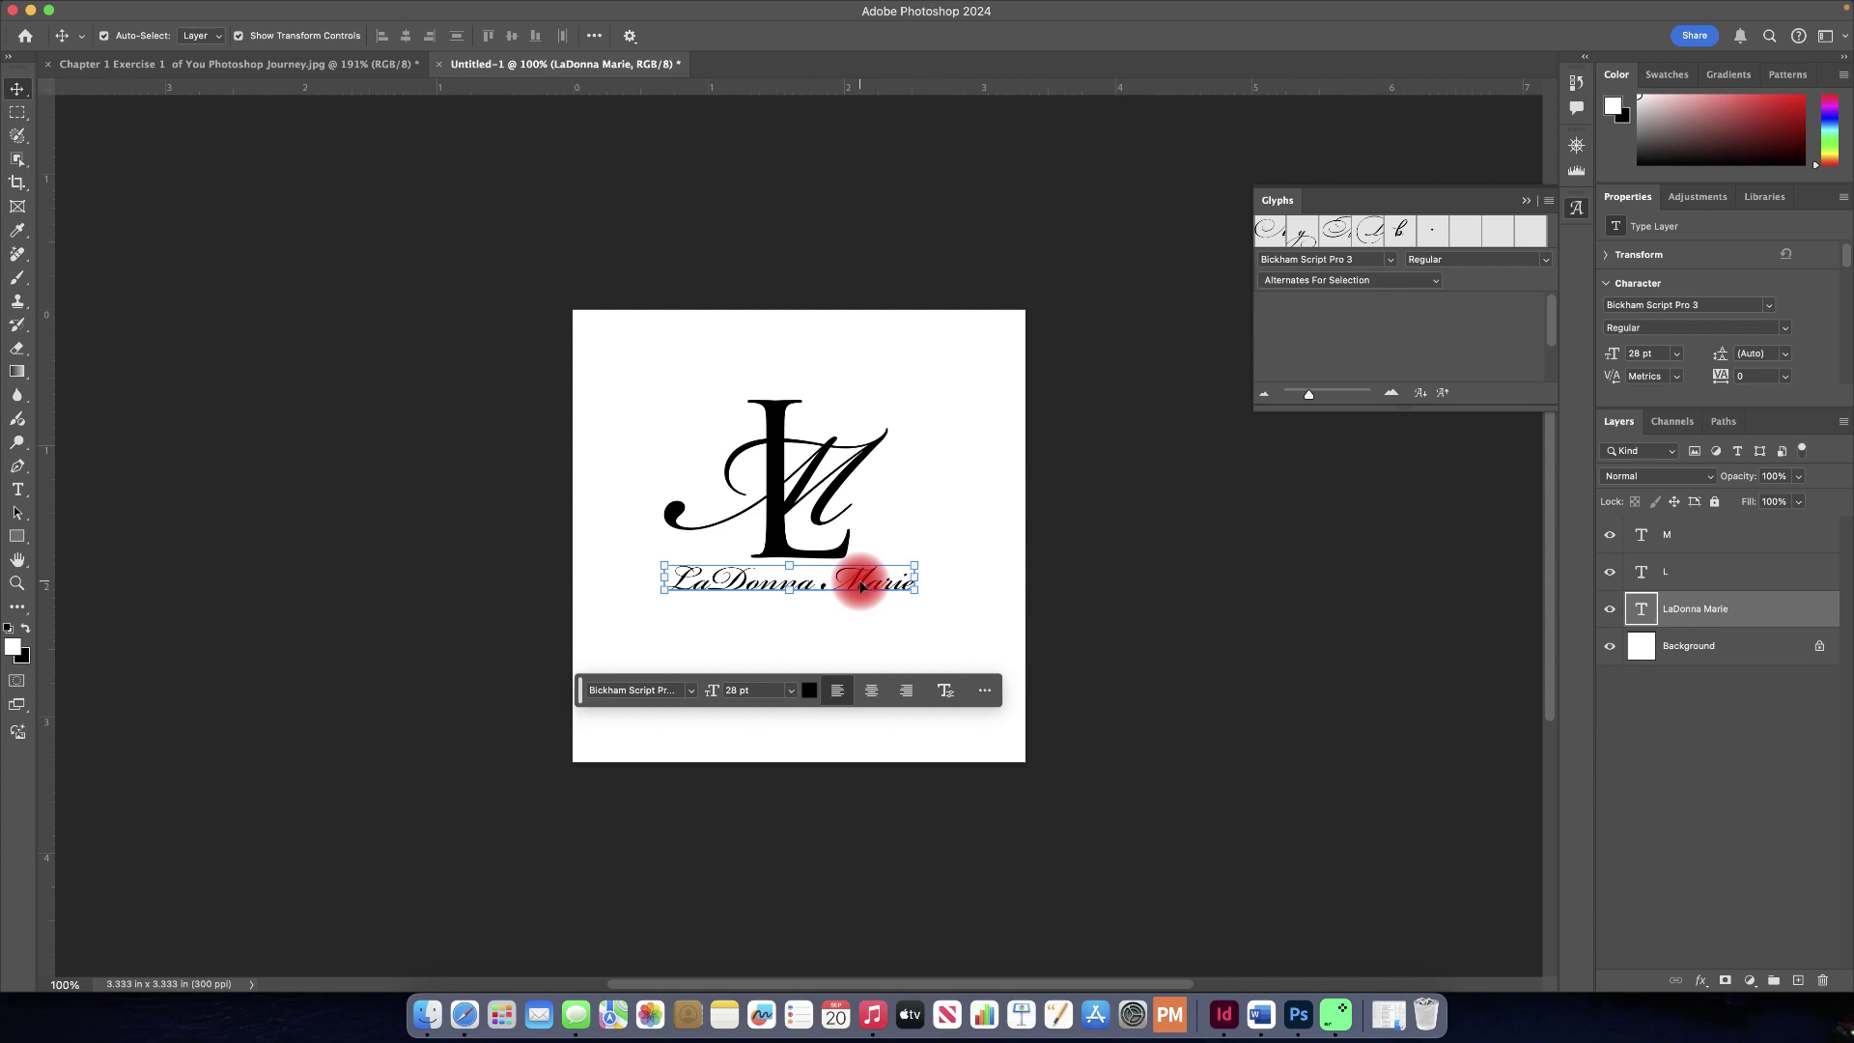
{"action": "left_click_drag", "start_coordinate": [862, 587], "coordinate": [862, 621]}
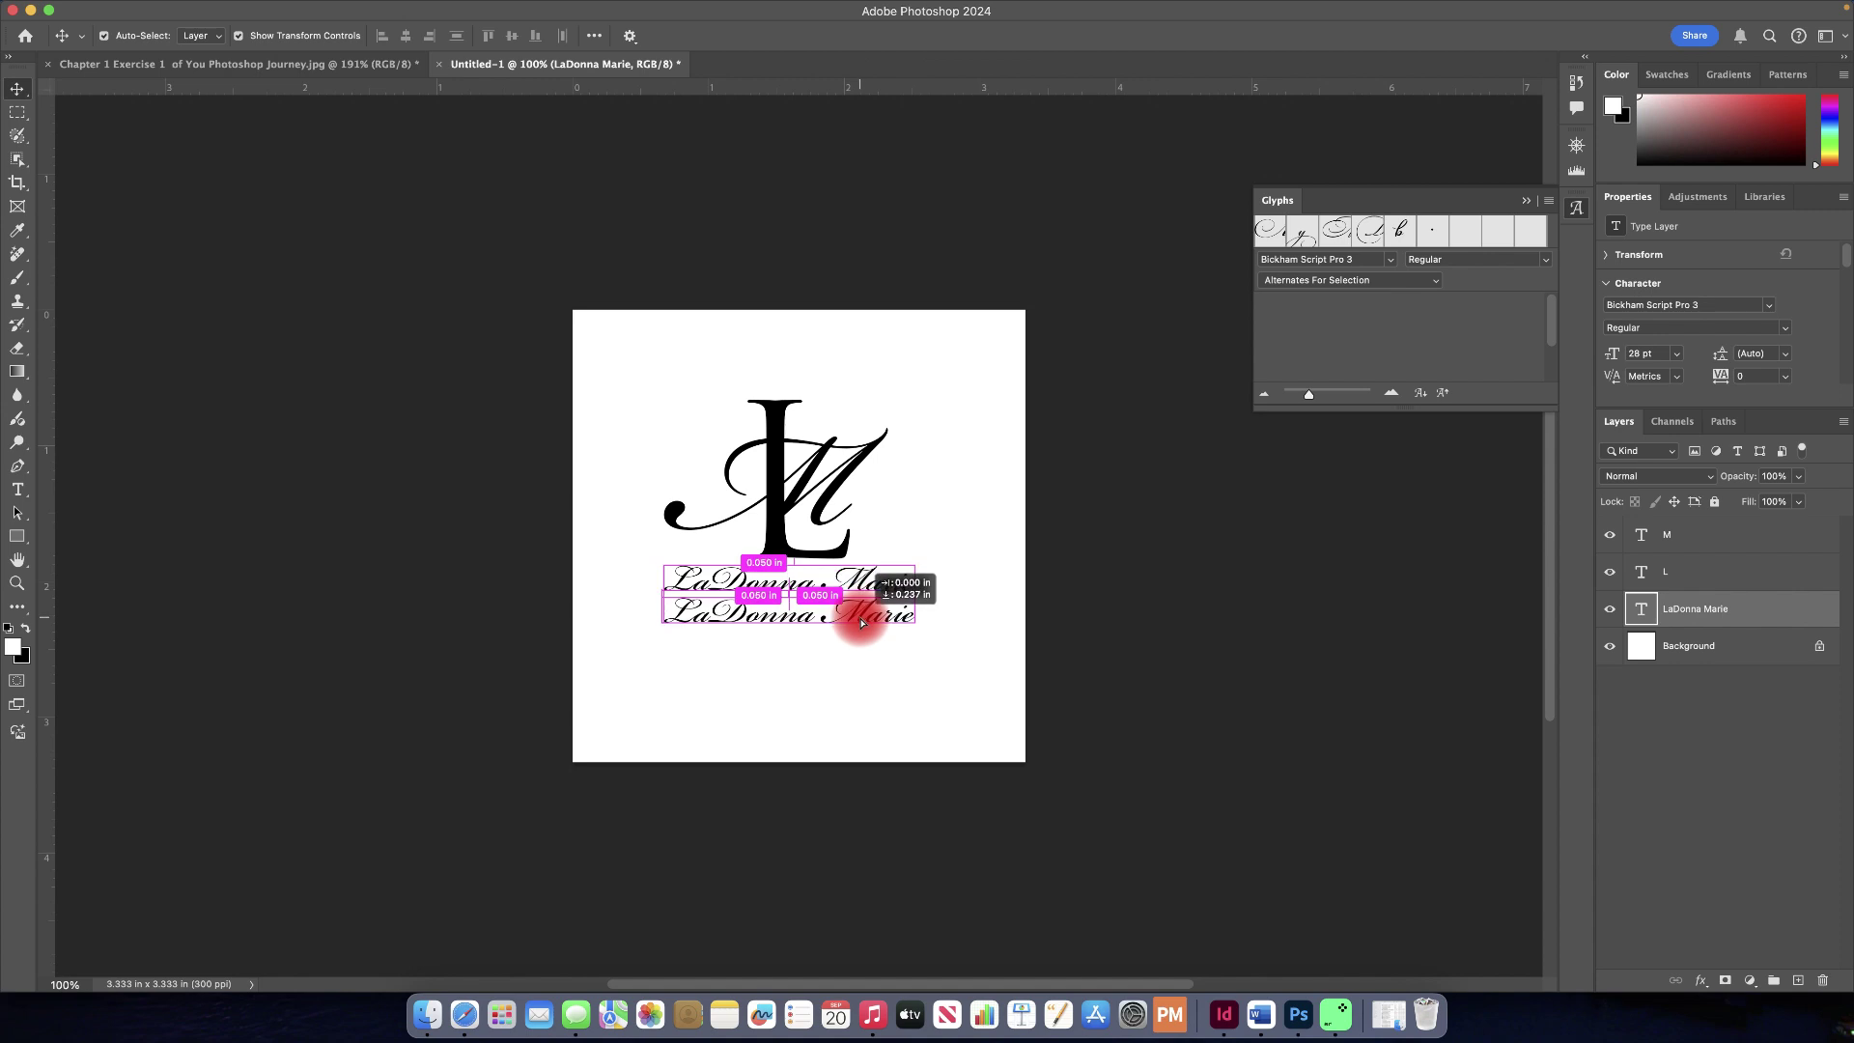
{"action": "left_click_drag", "start_coordinate": [862, 622], "coordinate": [863, 625]}
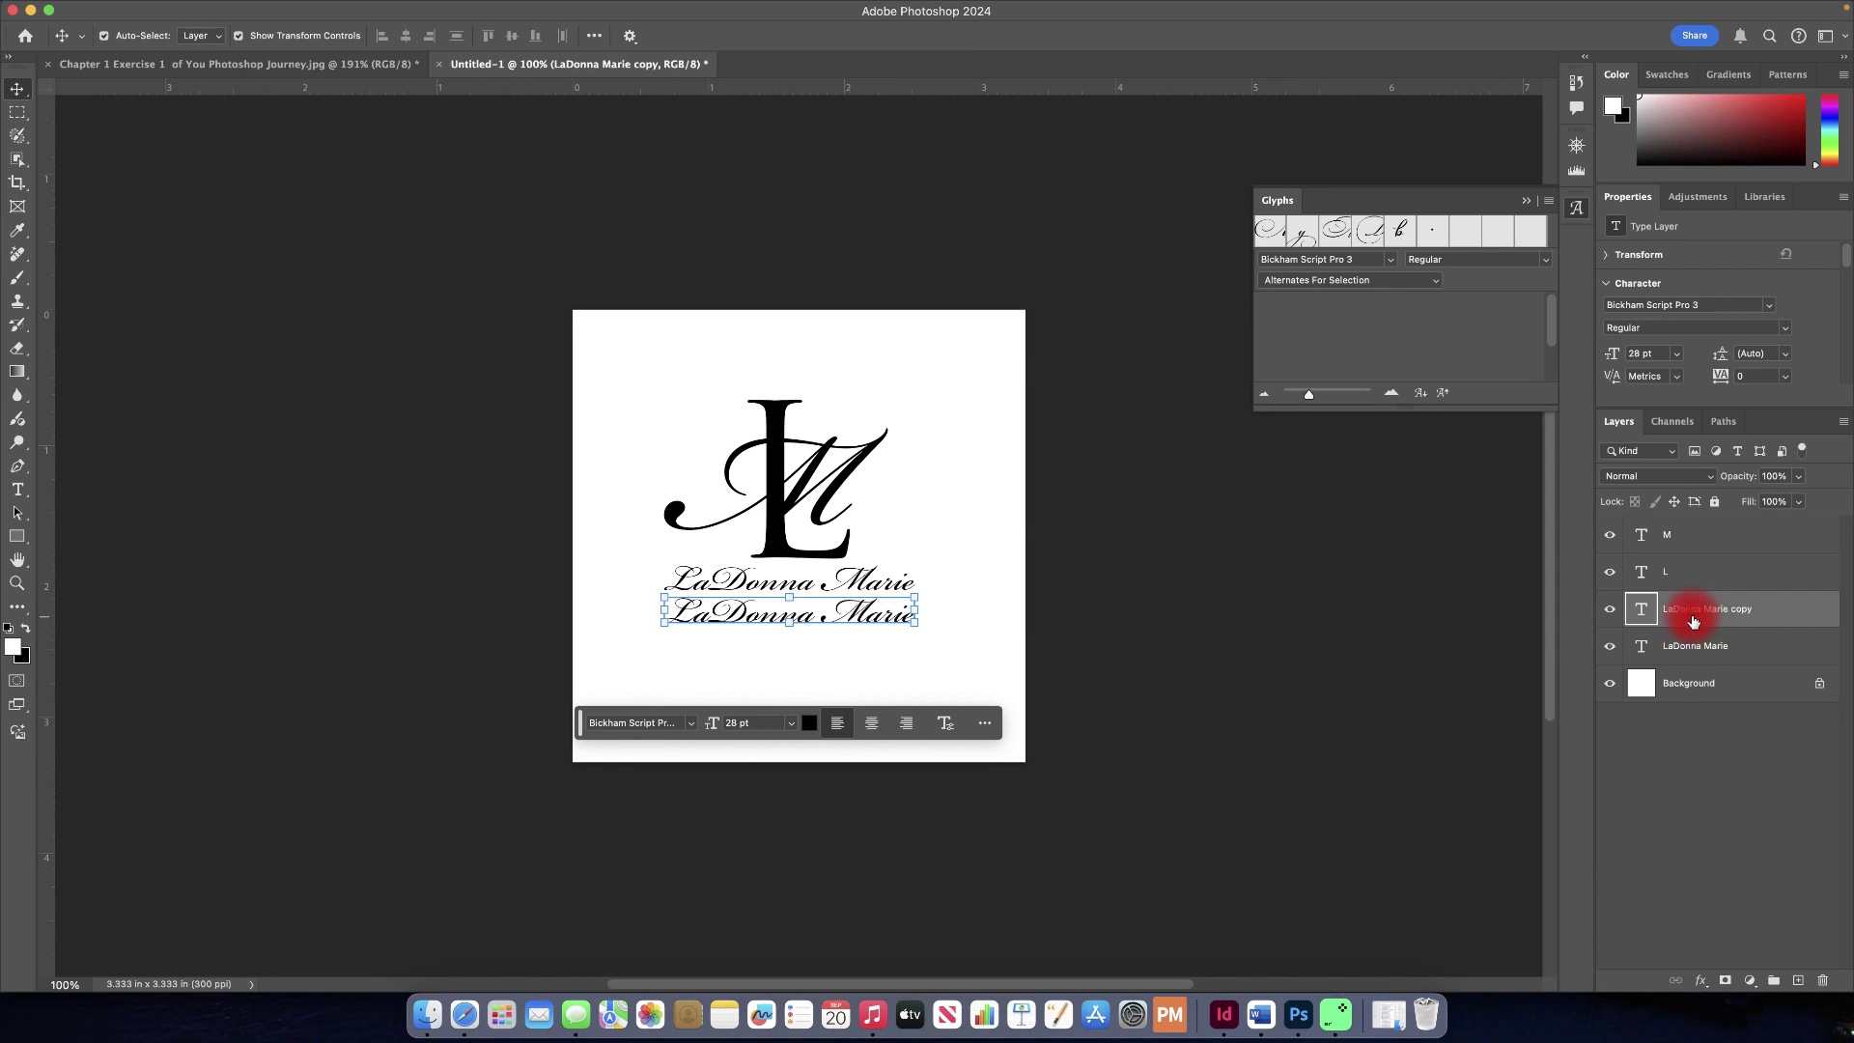
Step: Change the lower copy's text to Photography and center the word beneath the name line
{"action": "double_click", "coordinate": [1642, 606]}
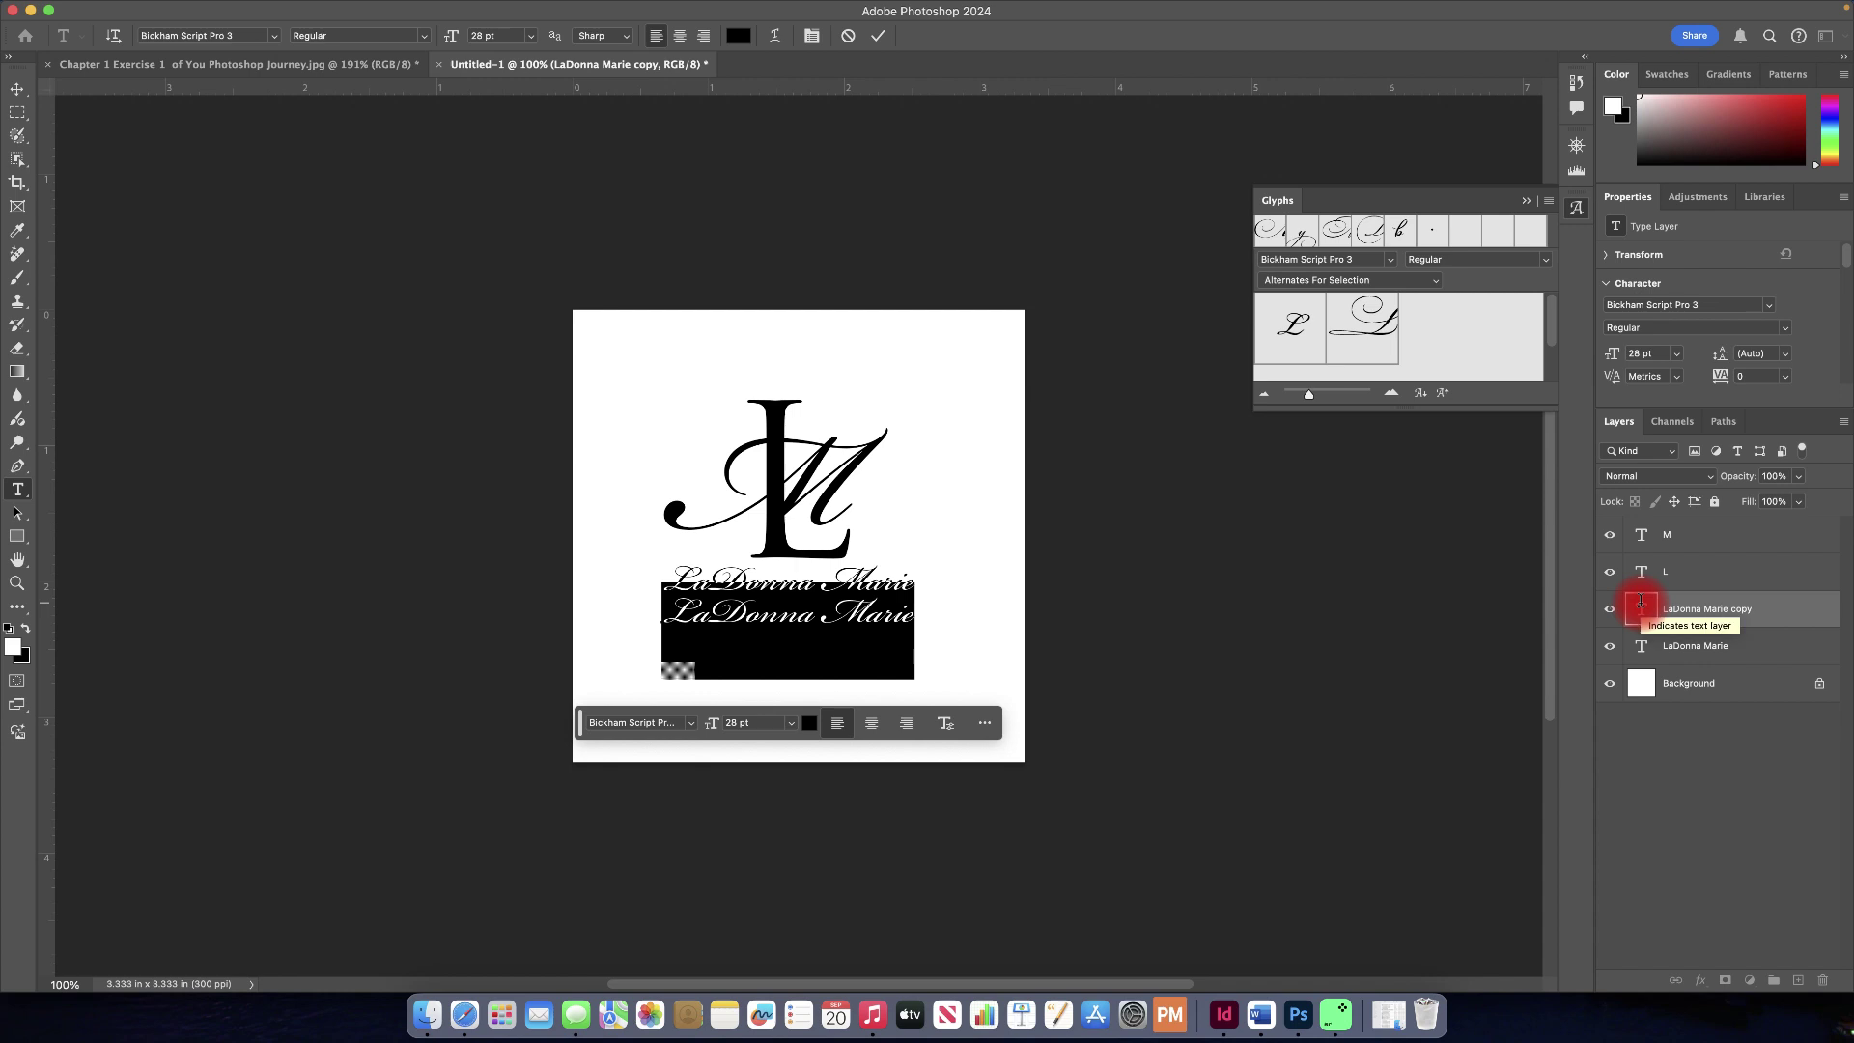
{"action": "key", "text": "Right"}
{"action": "type", "text": "tography"}
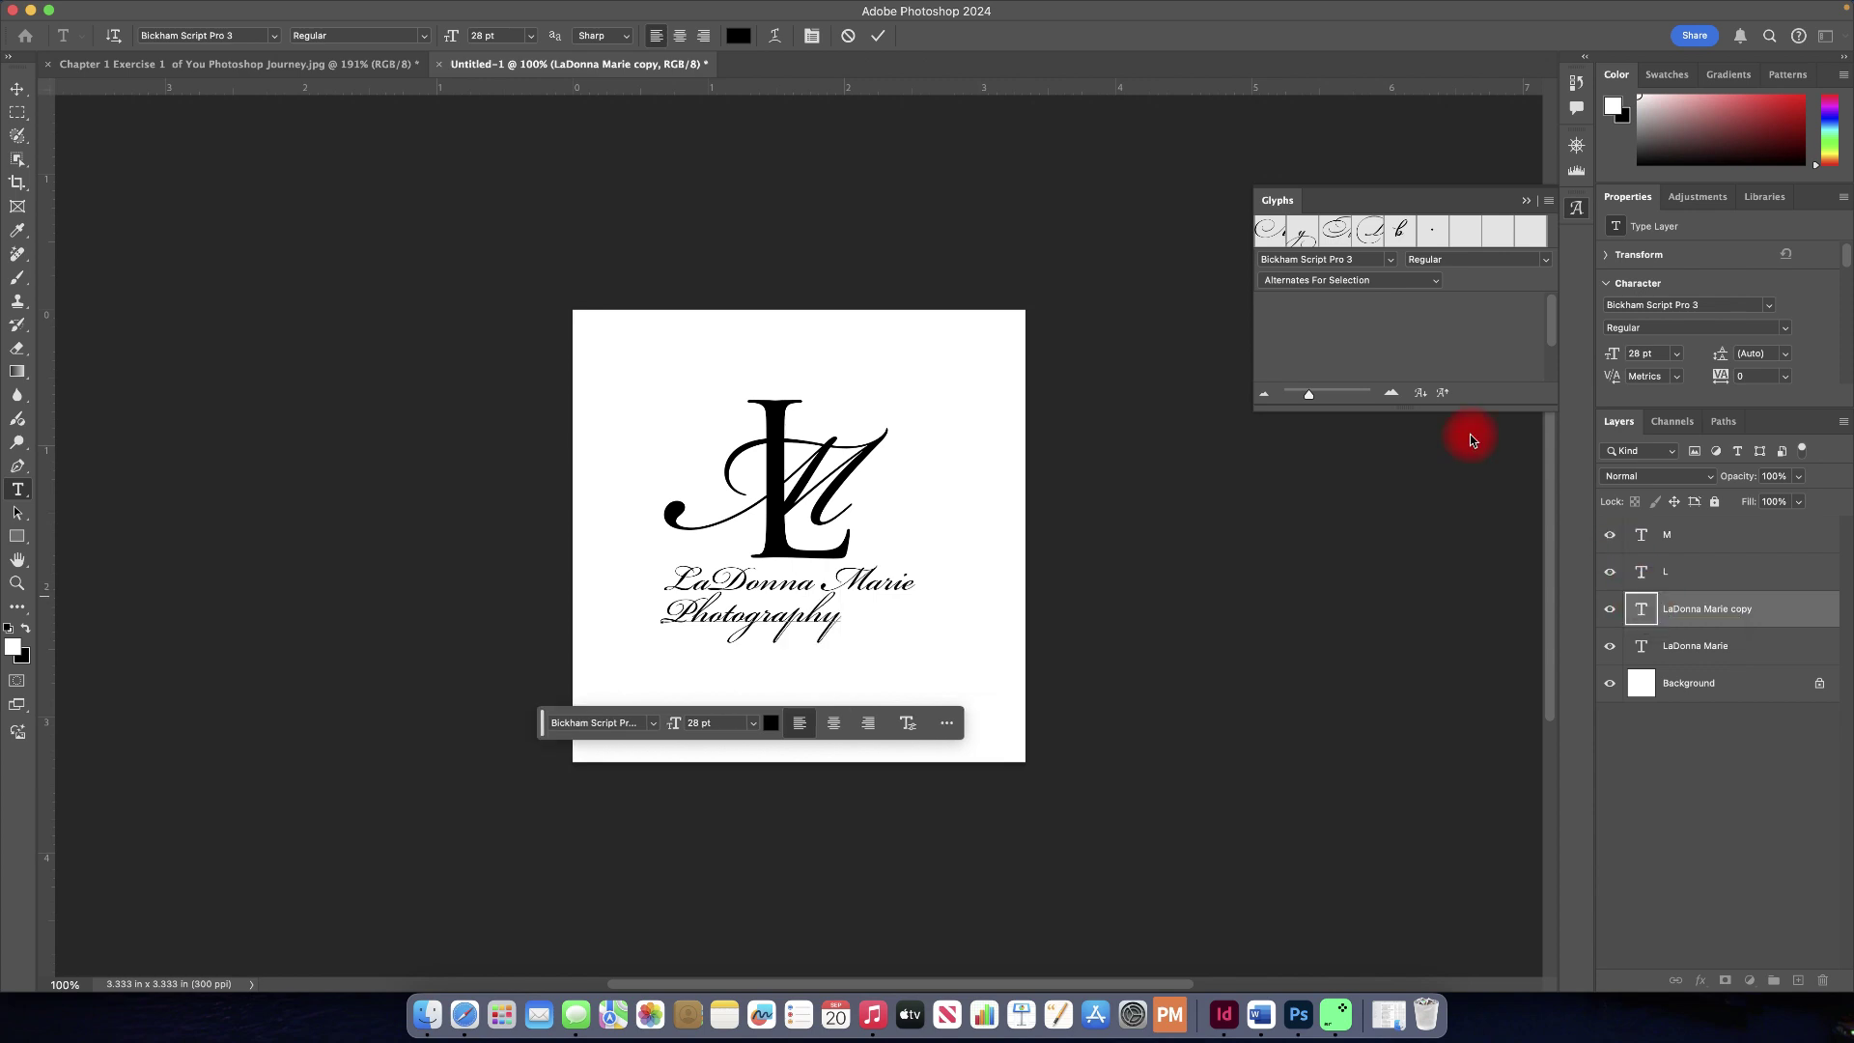
{"action": "left_click", "coordinate": [882, 43]}
{"action": "key", "text": "v"}
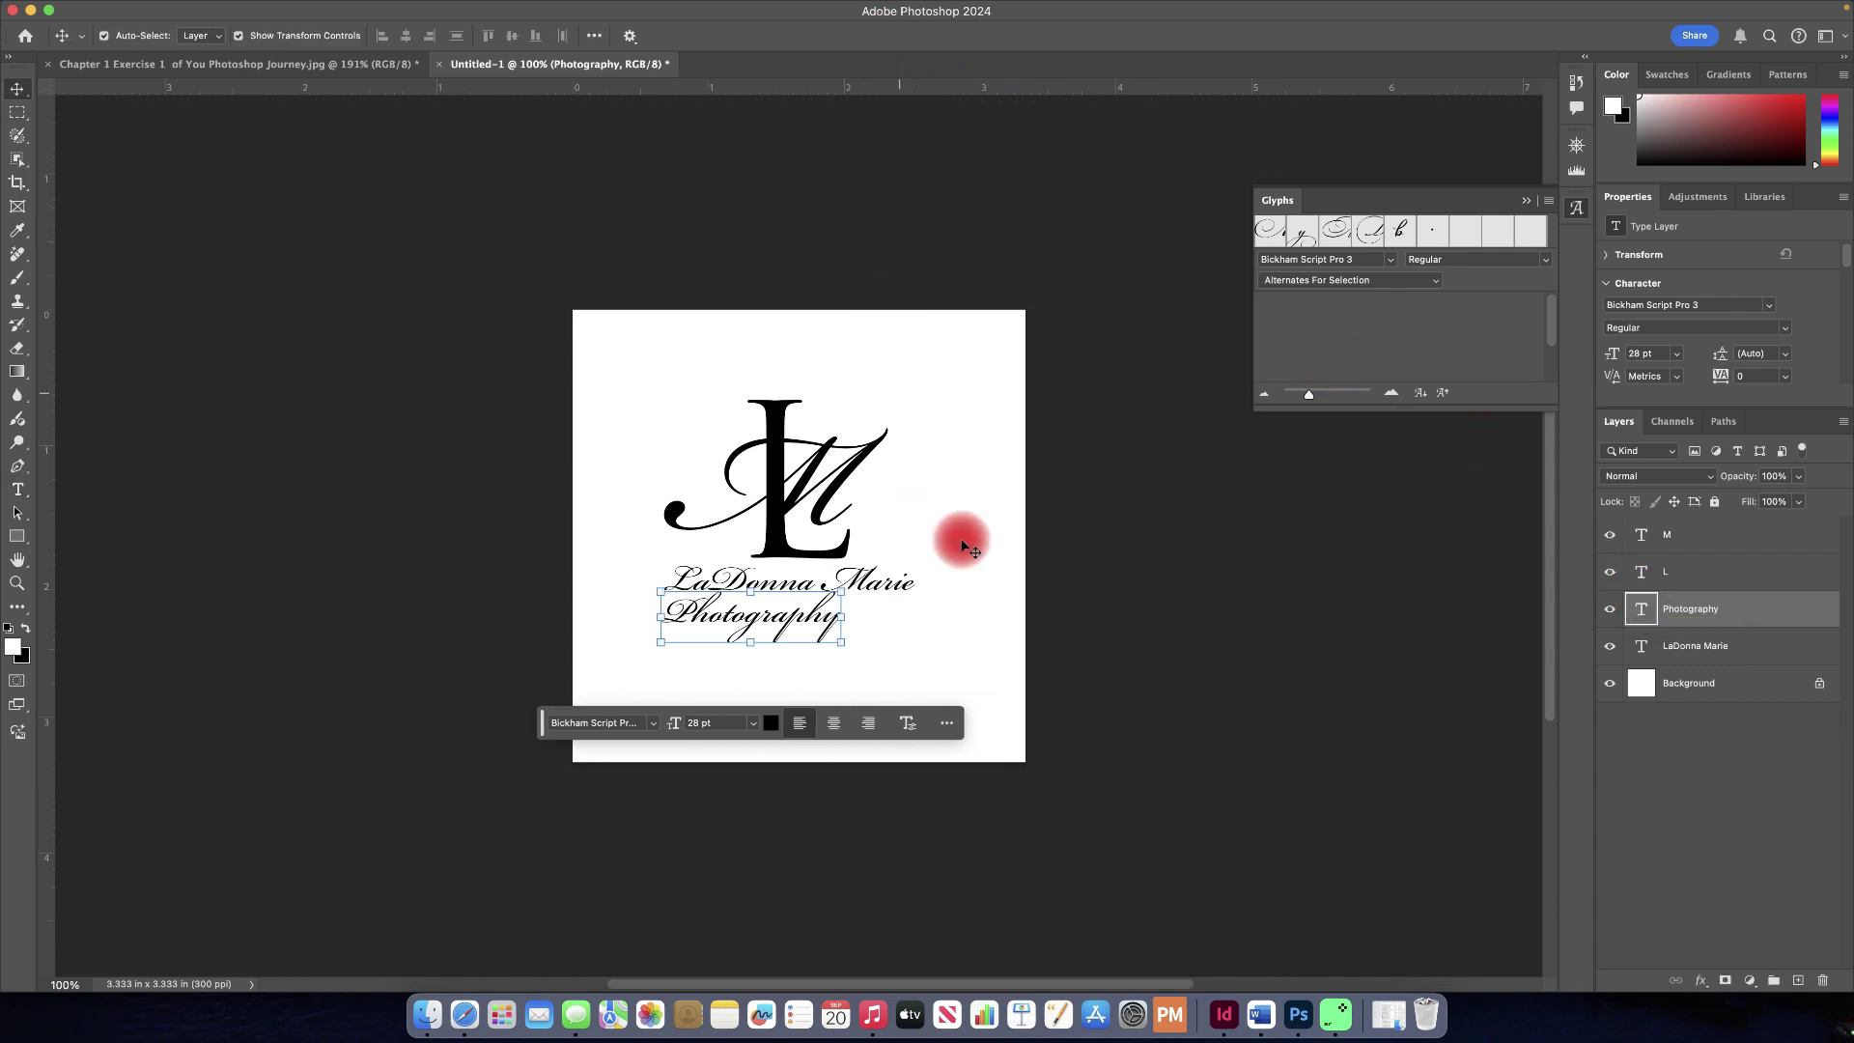
{"action": "left_click_drag", "start_coordinate": [802, 623], "coordinate": [819, 617]}
{"action": "left_click", "coordinate": [920, 634]}
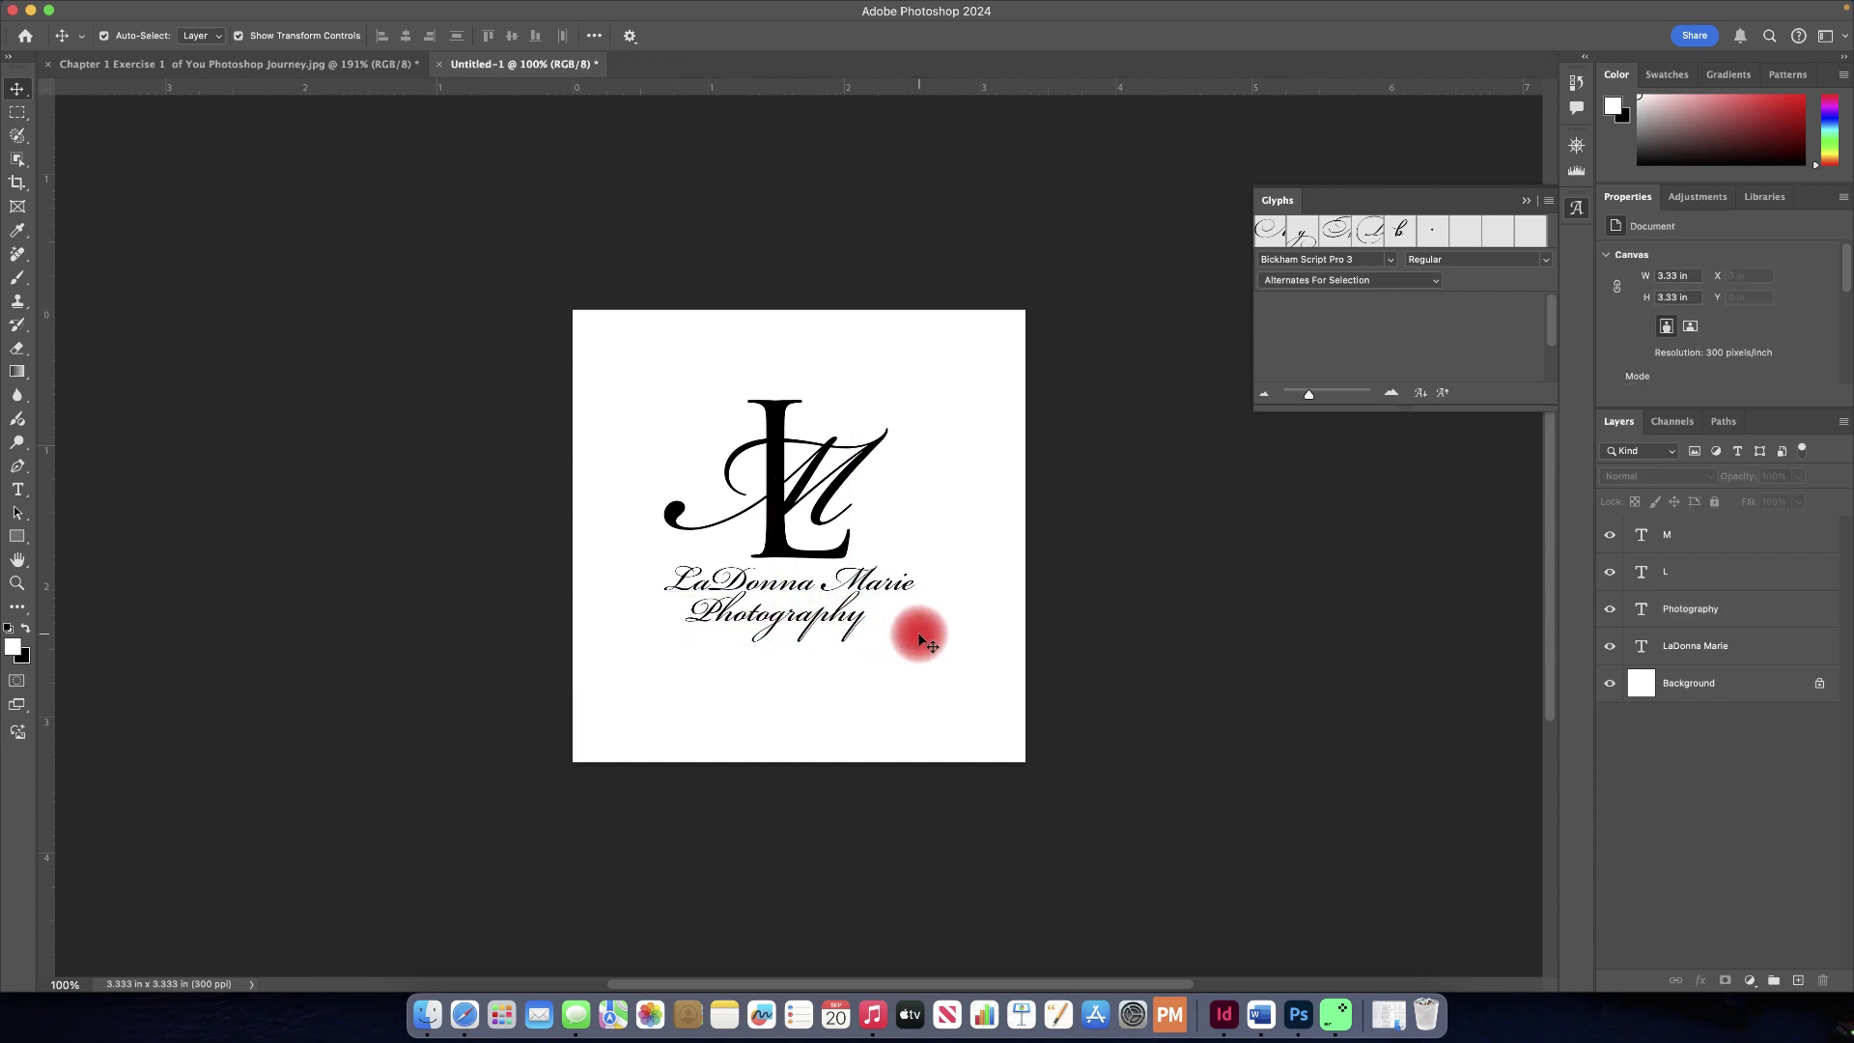
Step: Replace the final y of Photography with an alternate glyph that has a looping swash tail
{"action": "left_click", "coordinate": [854, 619]}
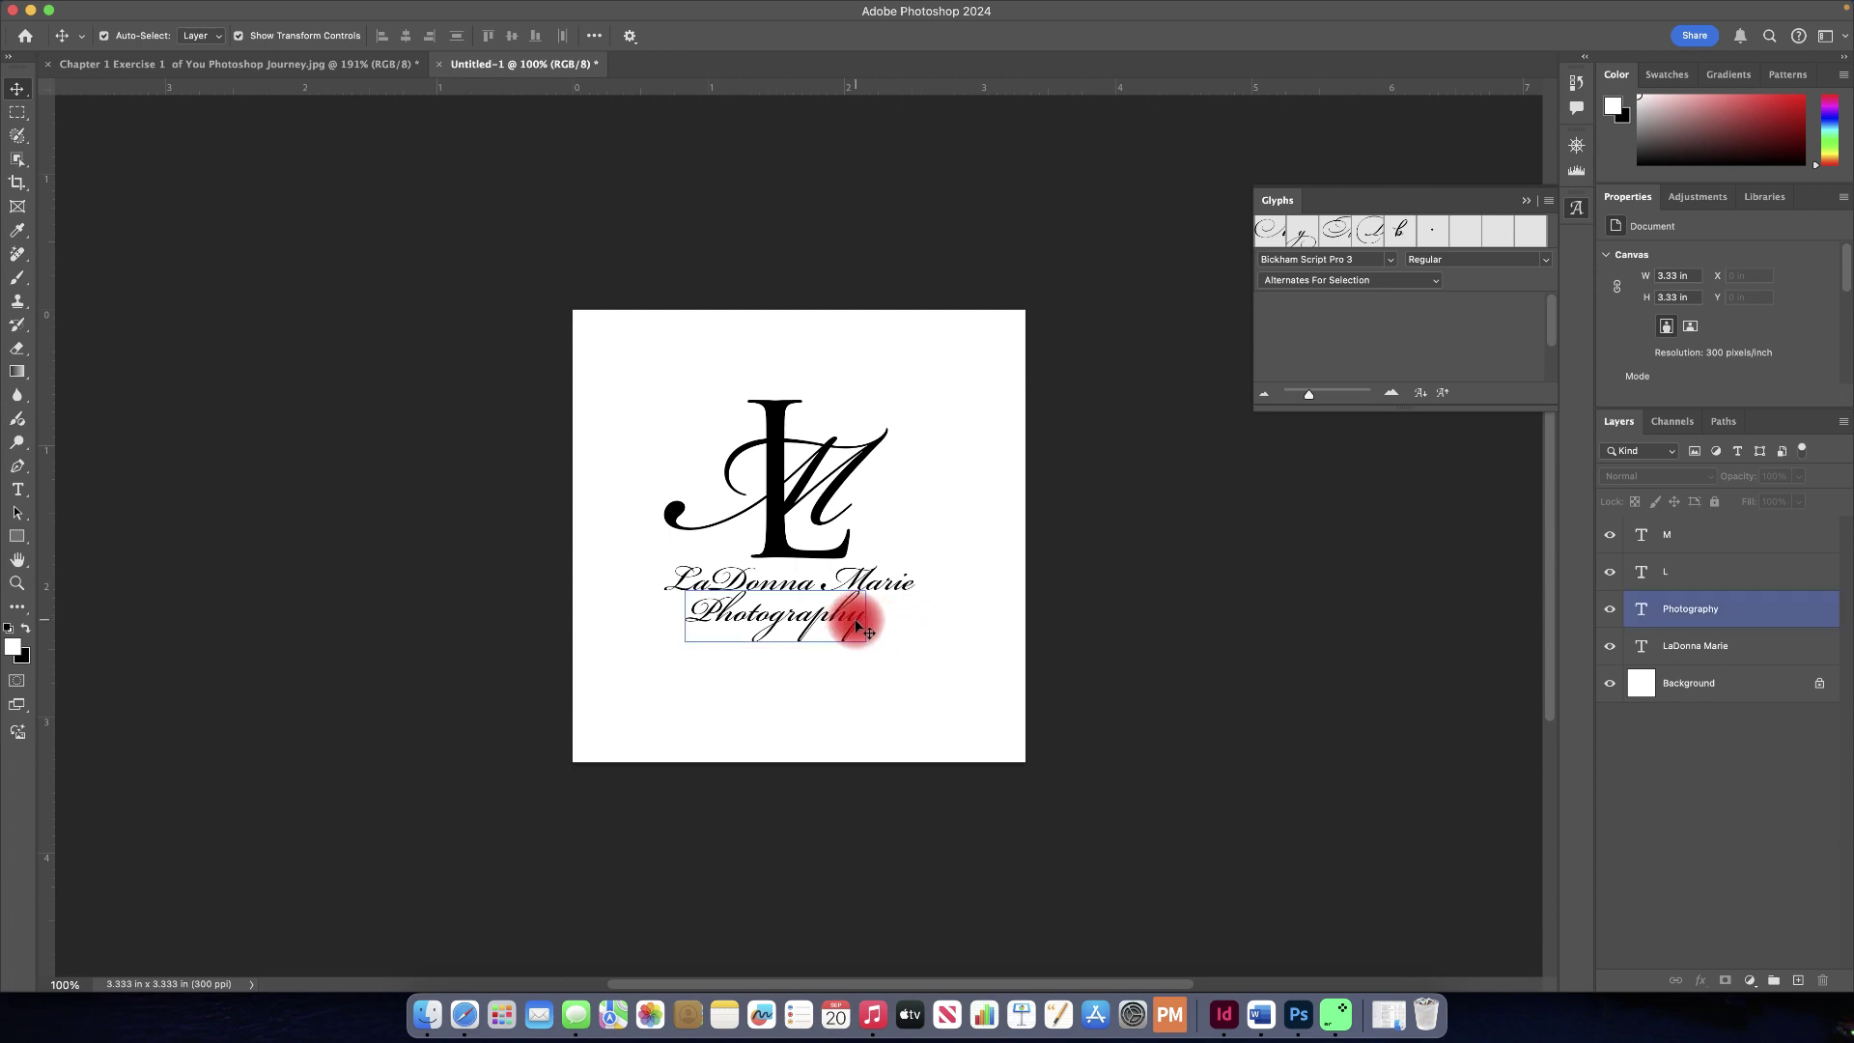
{"action": "double_click", "coordinate": [854, 619]}
{"action": "left_click_drag", "start_coordinate": [848, 619], "coordinate": [862, 621]}
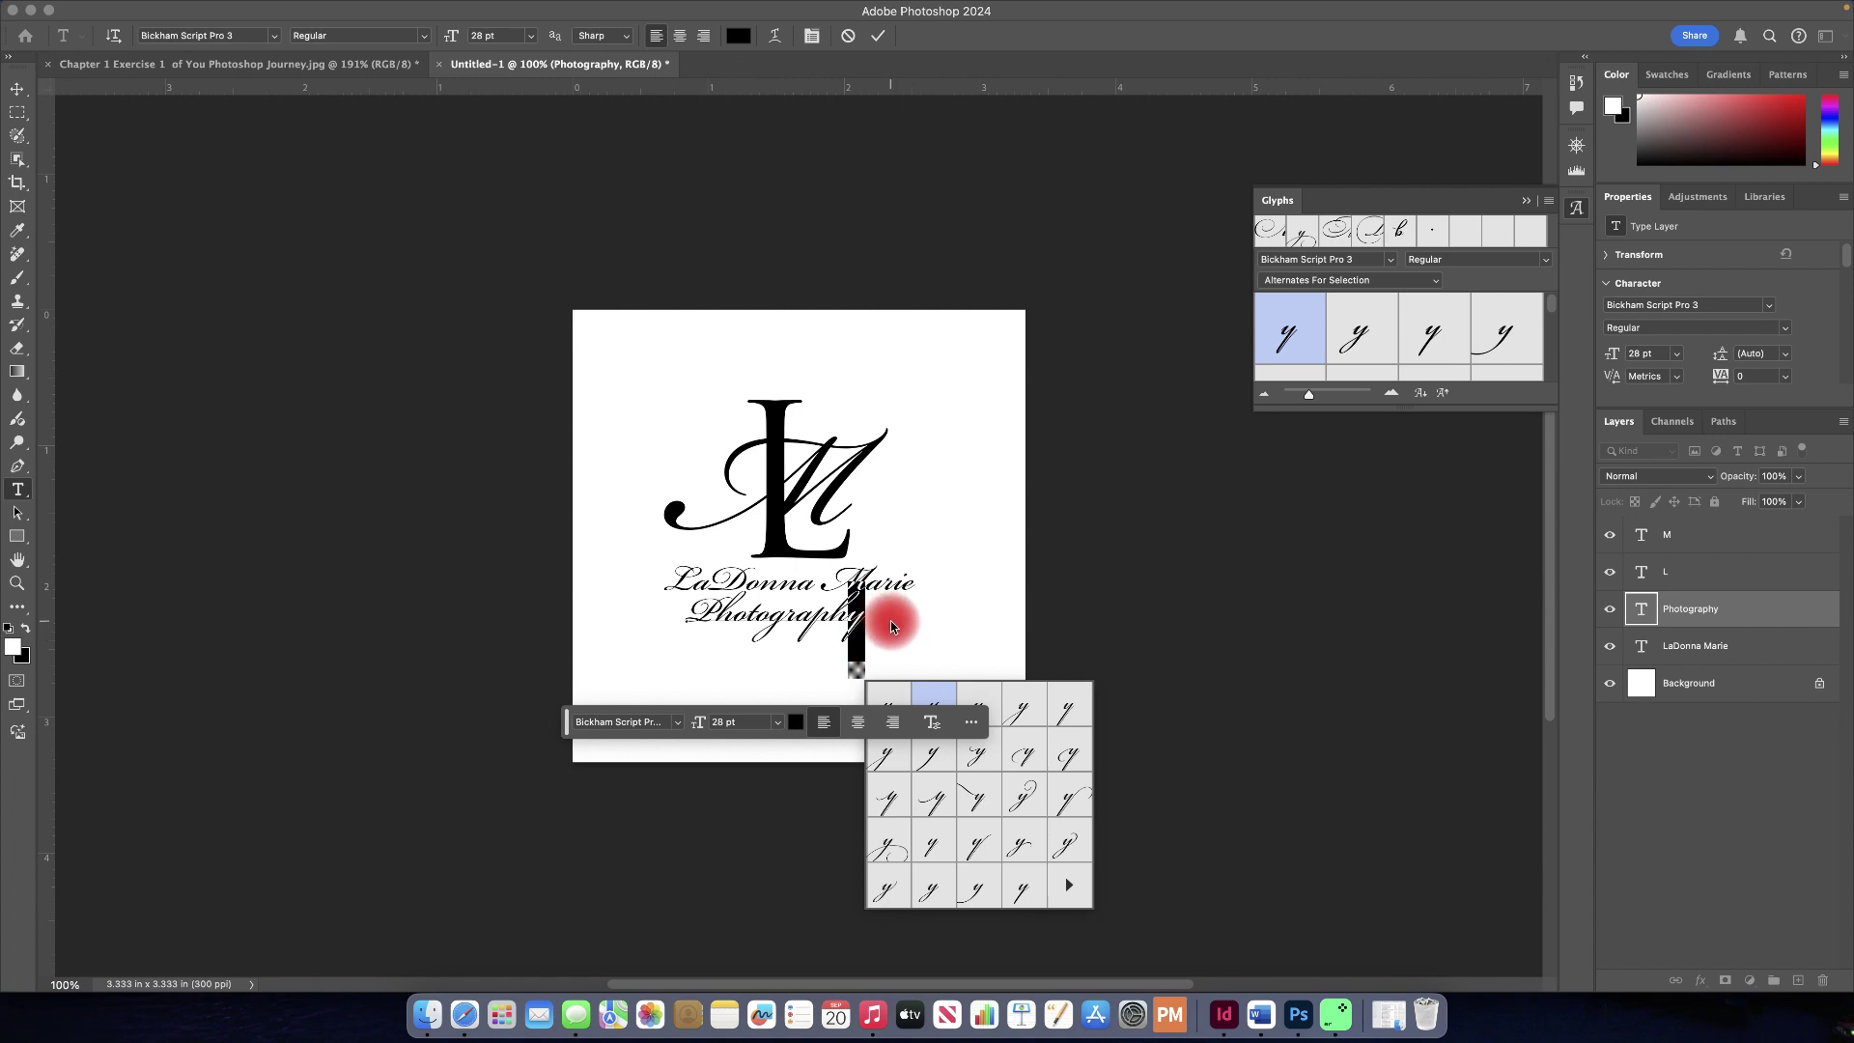
{"action": "left_click", "coordinate": [880, 848]}
{"action": "key", "text": "Escape"}
{"action": "key", "text": "v"}
Step: Select all four text layers and move the whole logo slightly right and down on the canvas
{"action": "left_click", "coordinate": [878, 850]}
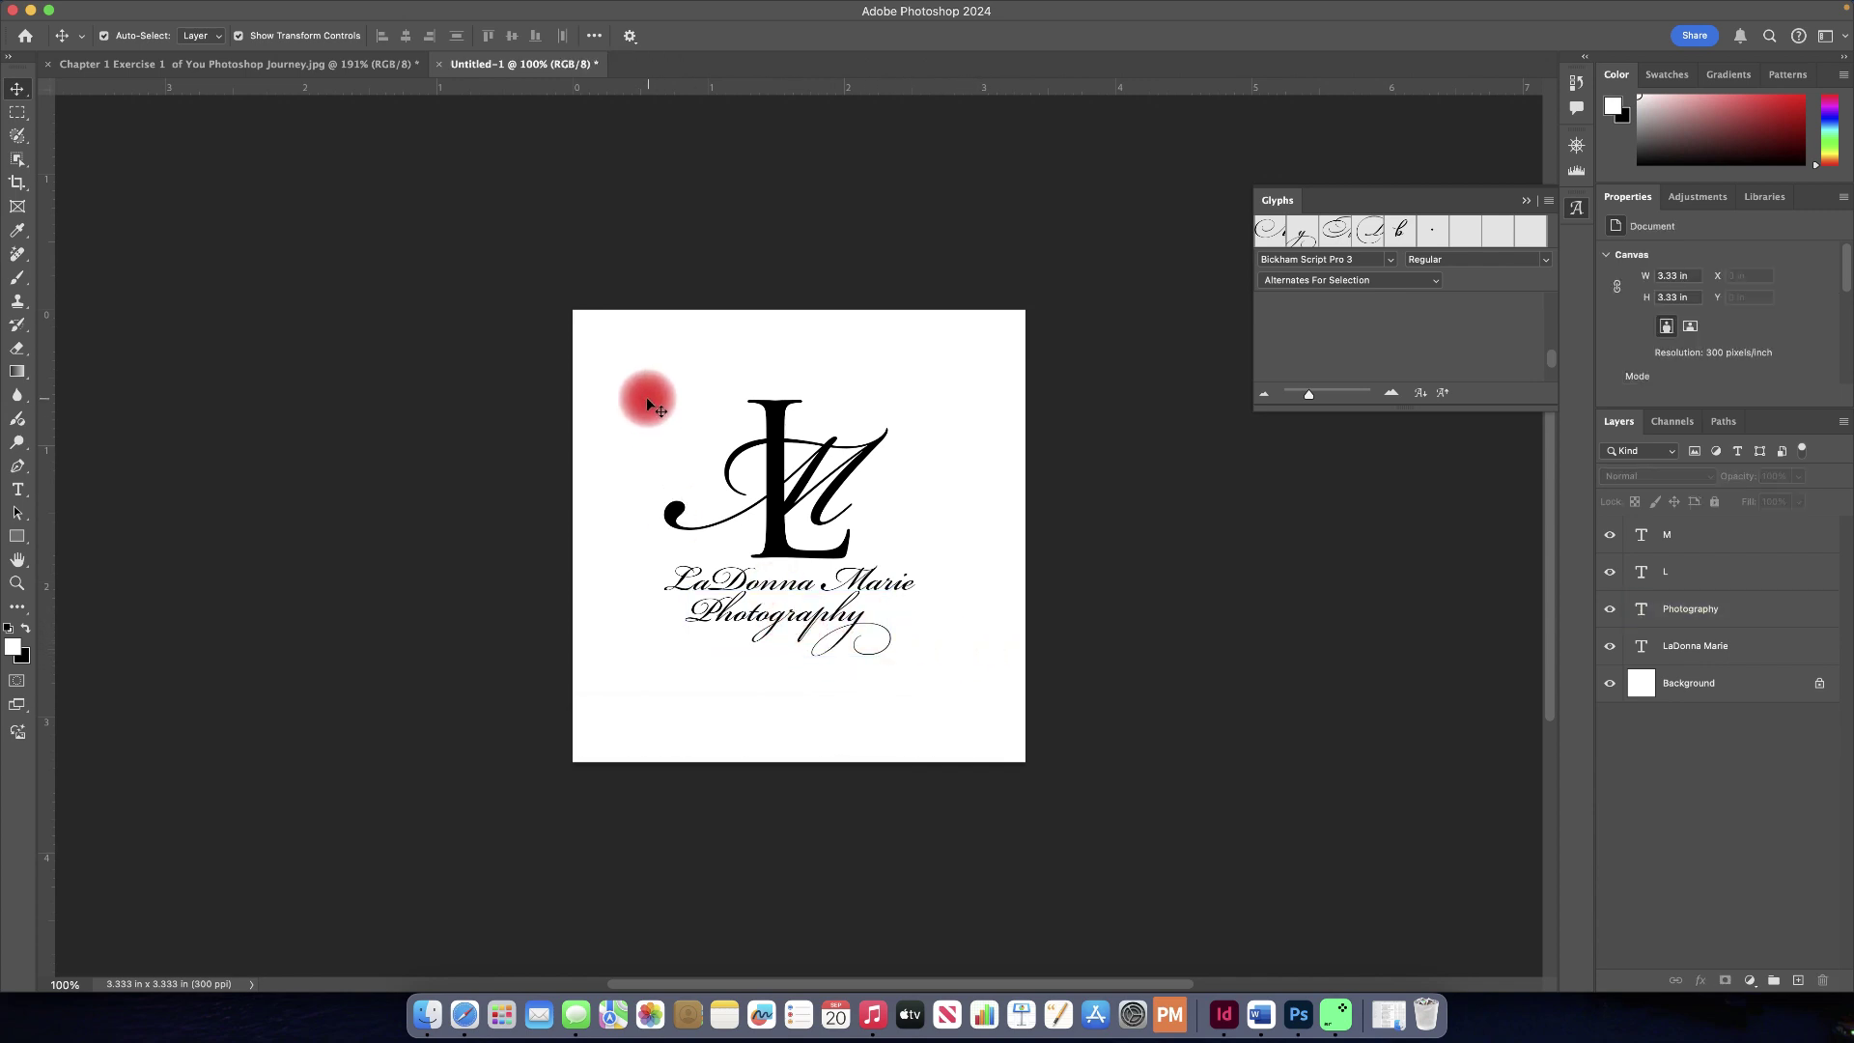
{"action": "left_click_drag", "start_coordinate": [646, 394], "coordinate": [902, 645]}
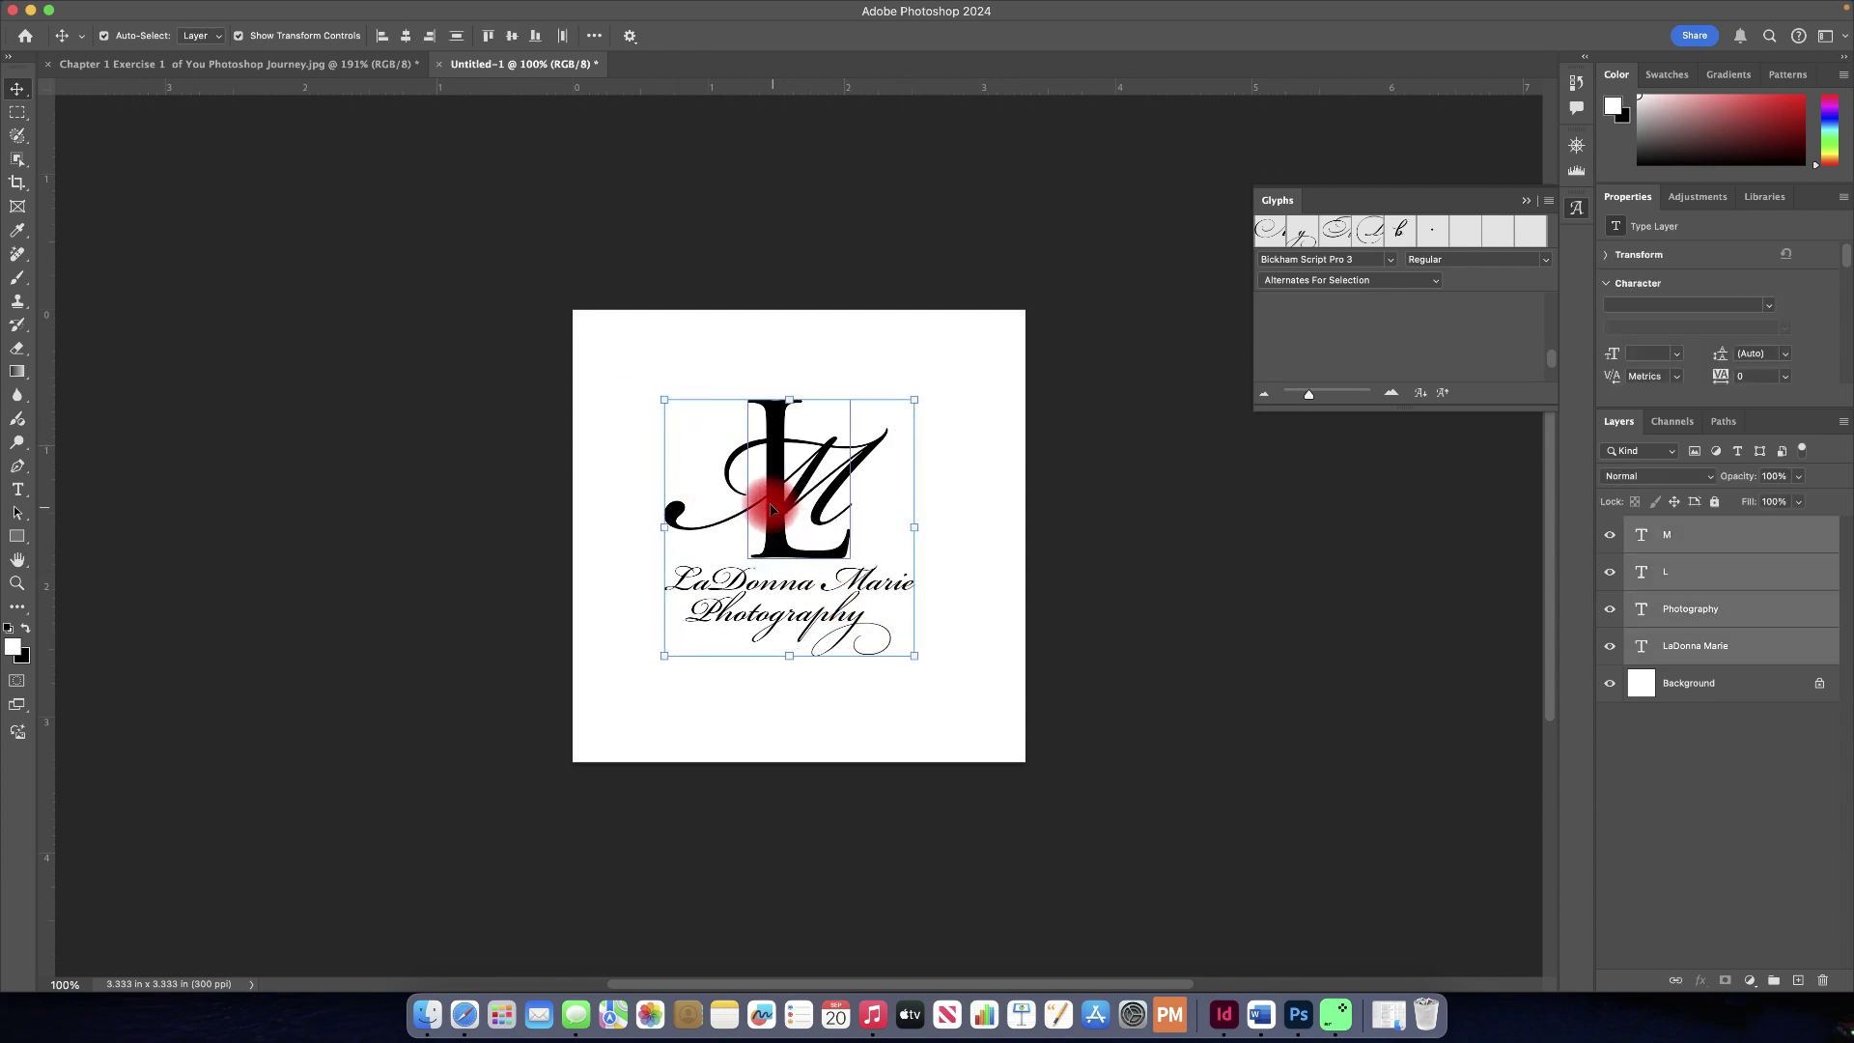
Step: Add a 4 px white outside stroke to the M layer to separate it from the L
{"action": "double_click", "coordinate": [1832, 542]}
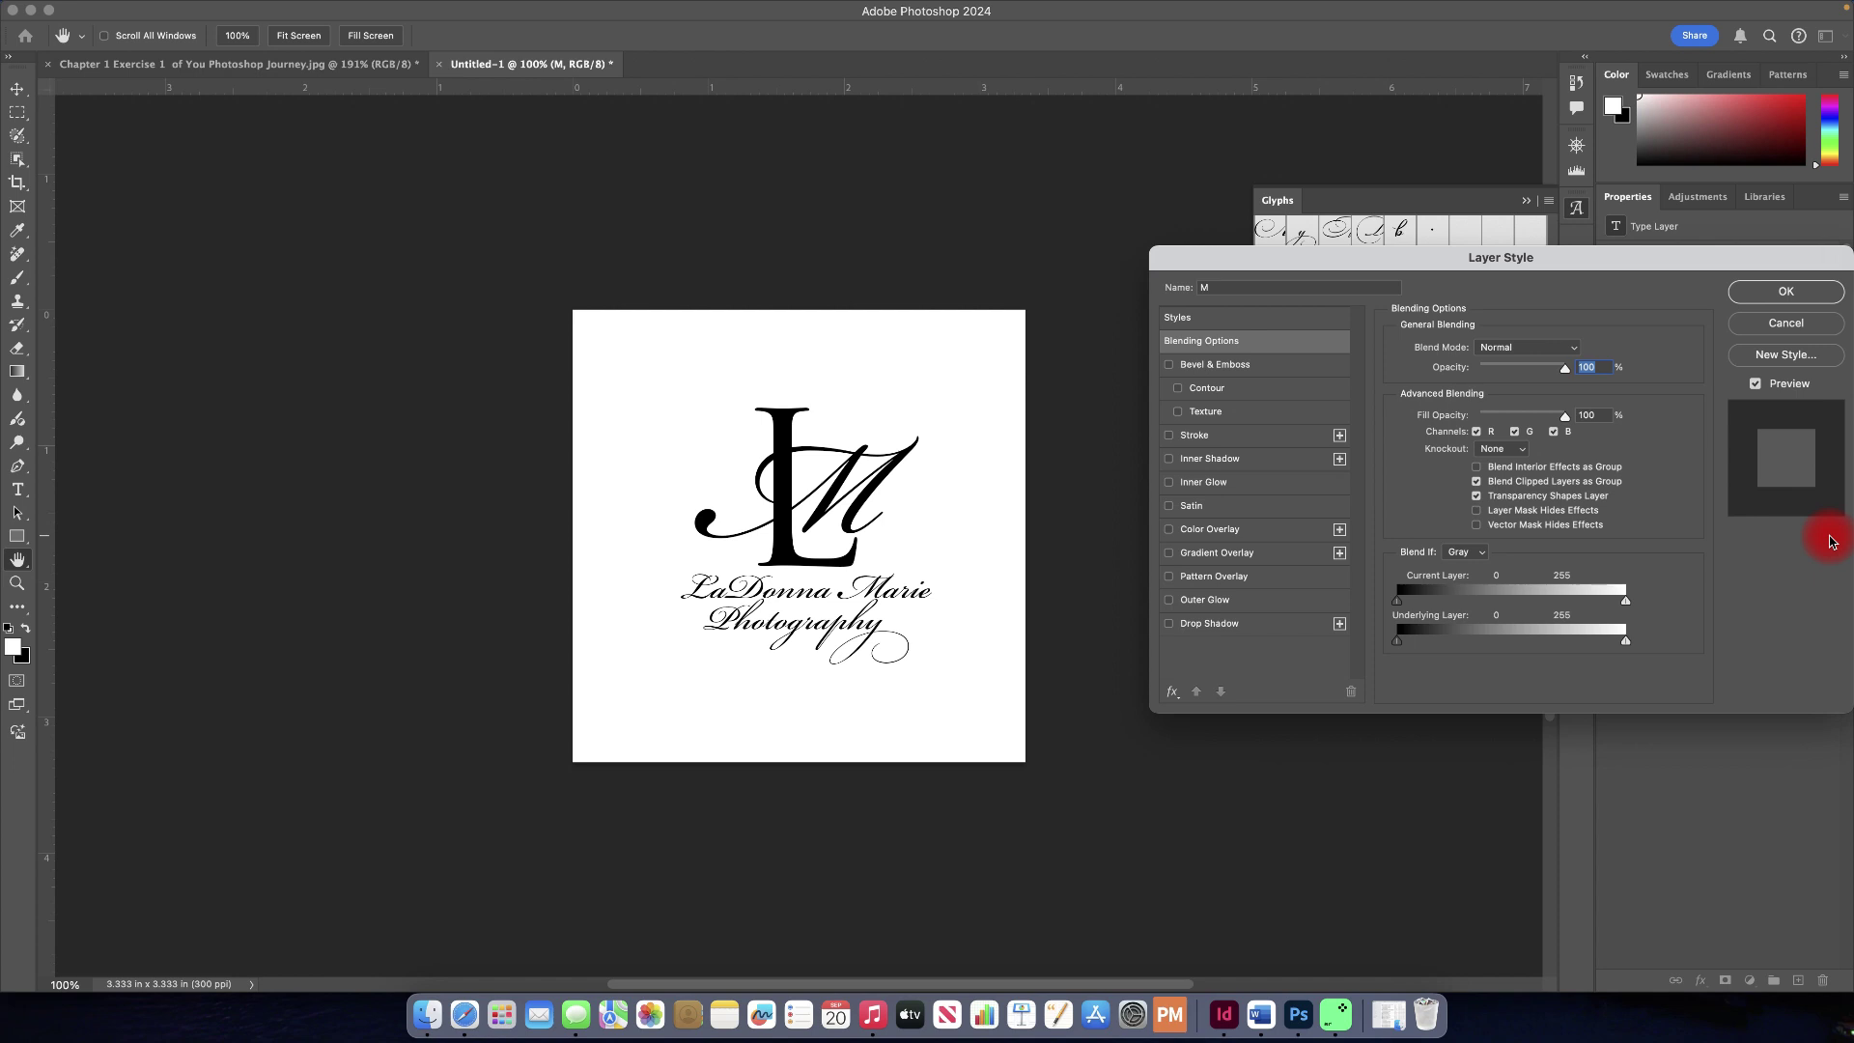
{"action": "left_click", "coordinate": [1168, 435]}
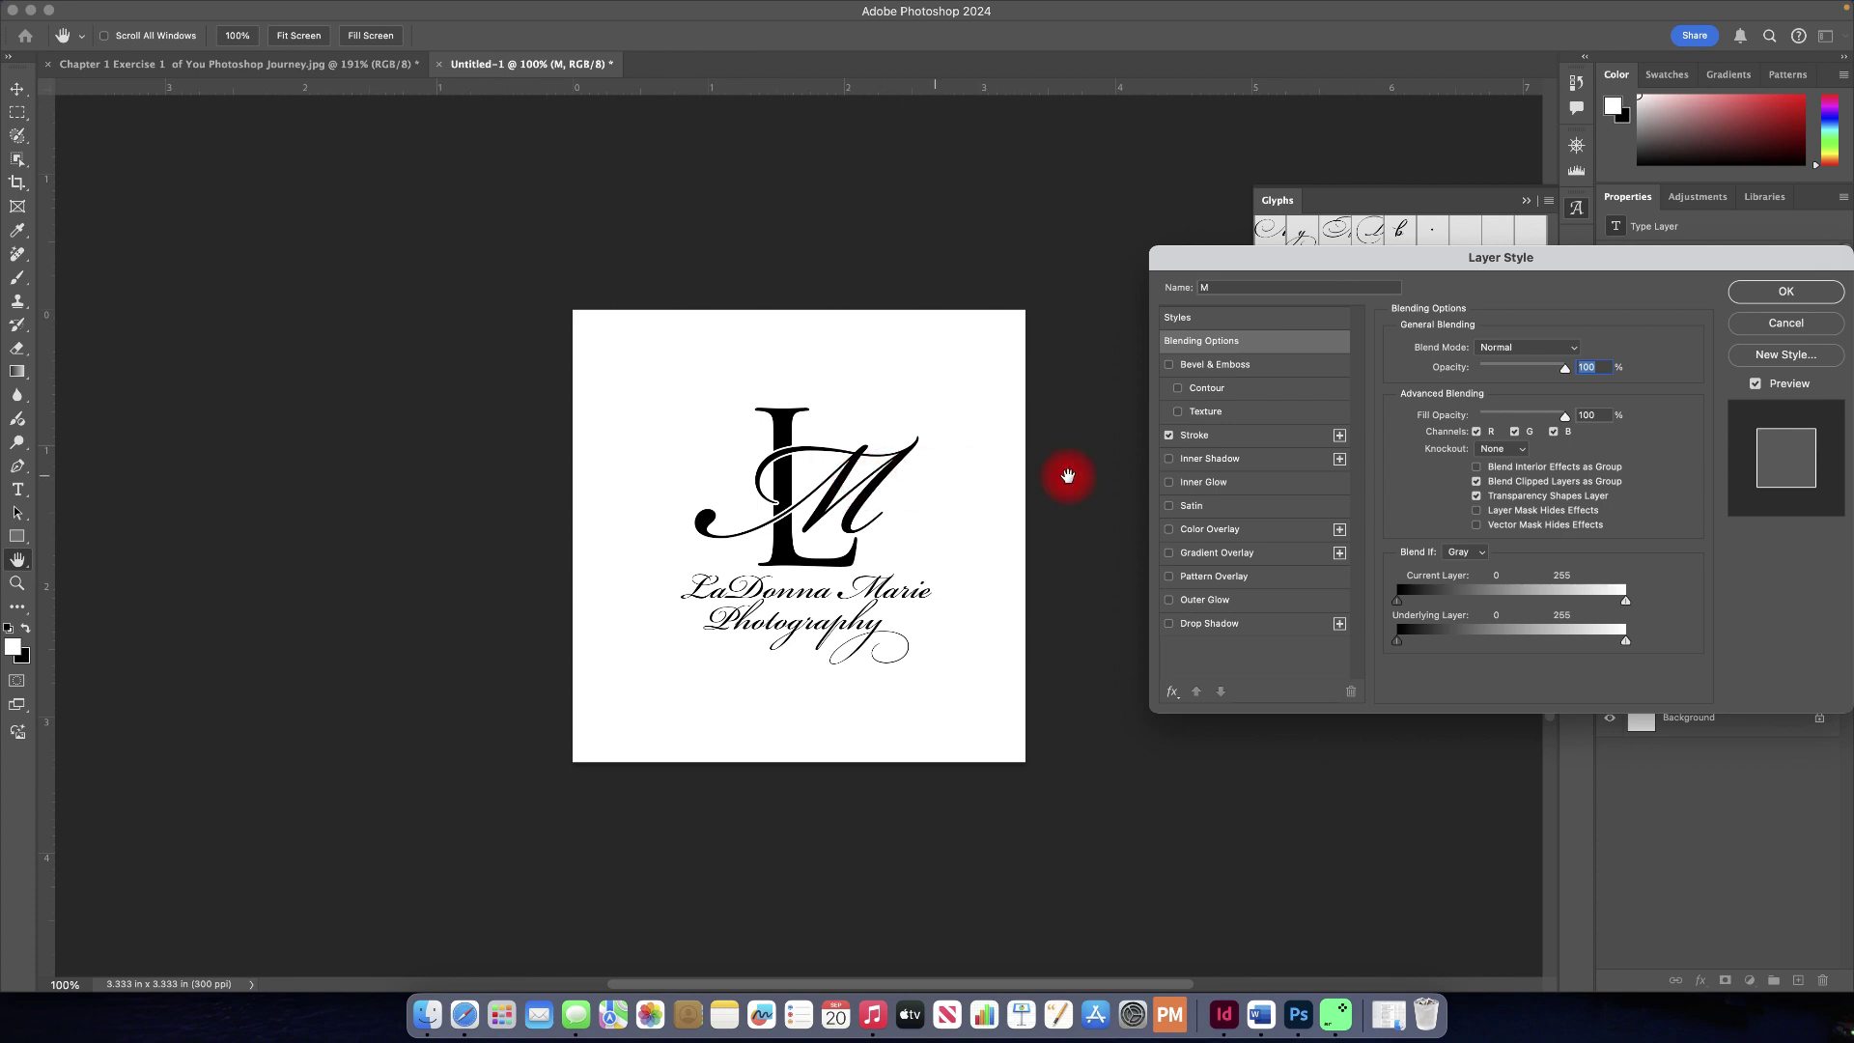
{"action": "left_click", "coordinate": [1168, 435]}
{"action": "left_click", "coordinate": [1168, 435]}
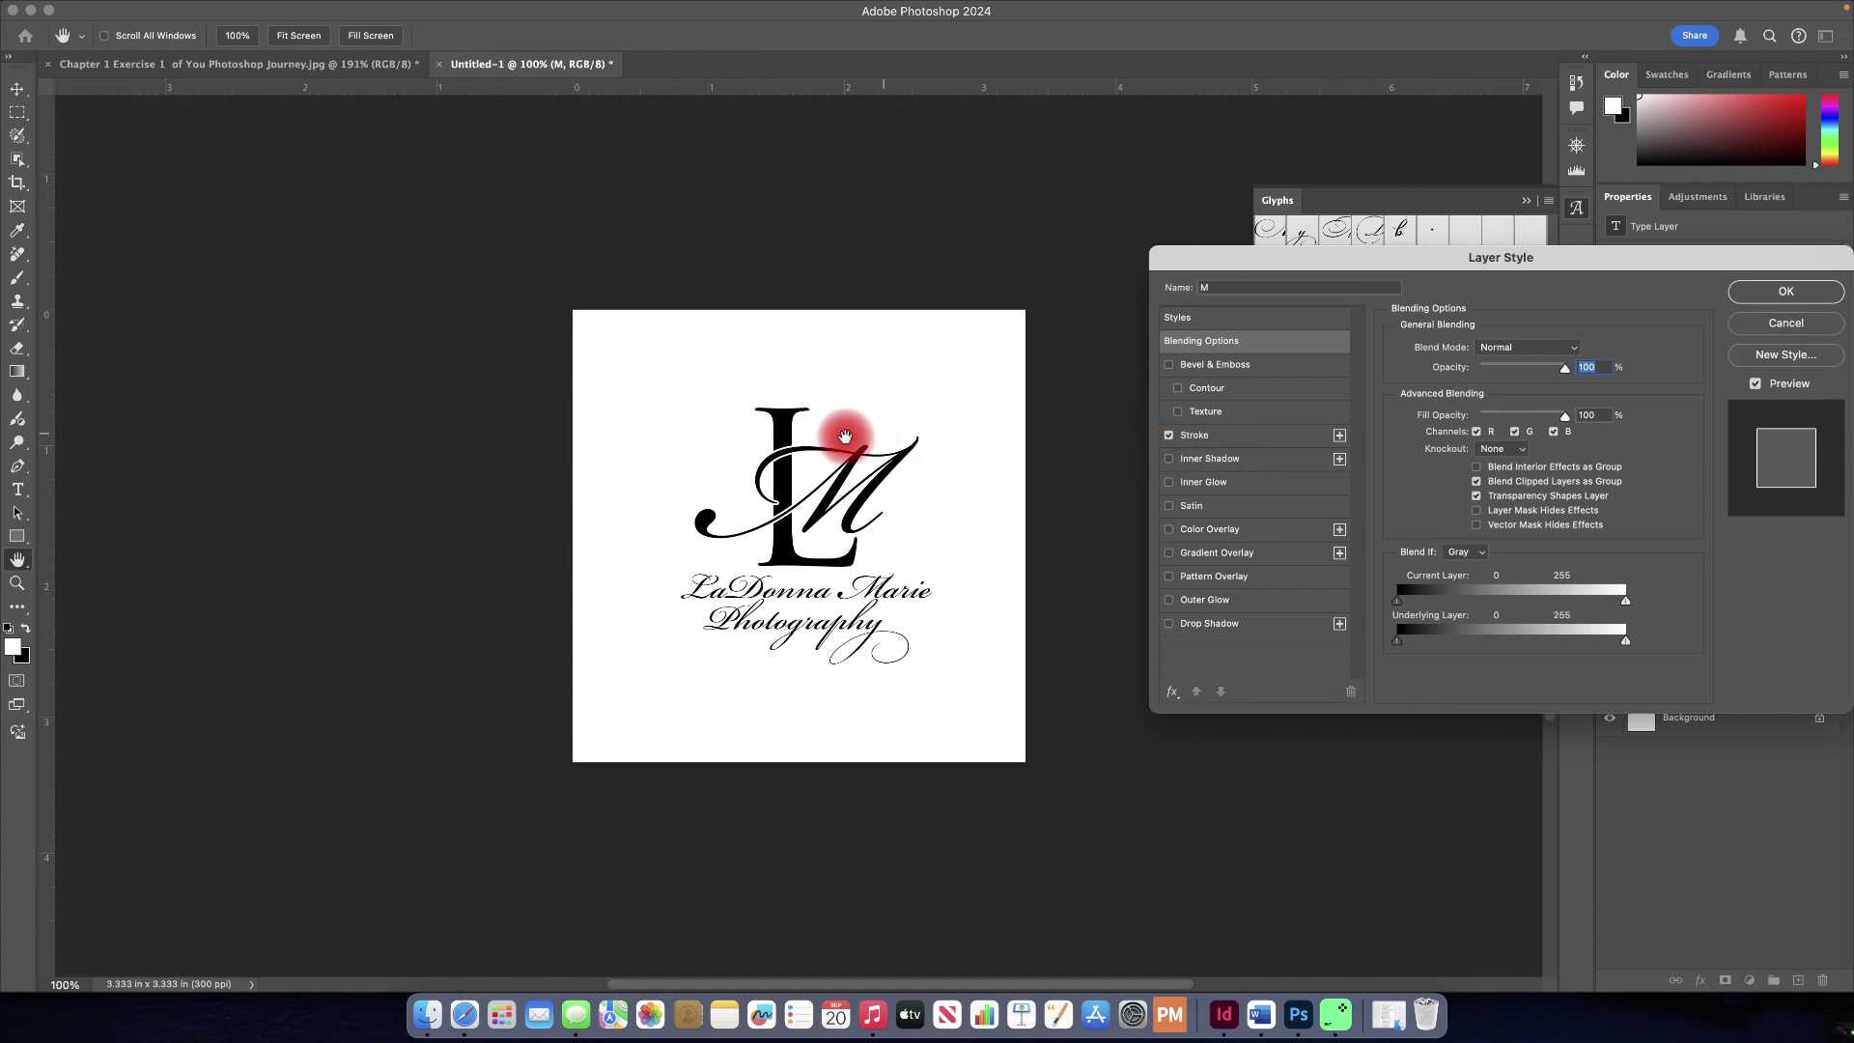
{"action": "left_click", "coordinate": [1277, 443]}
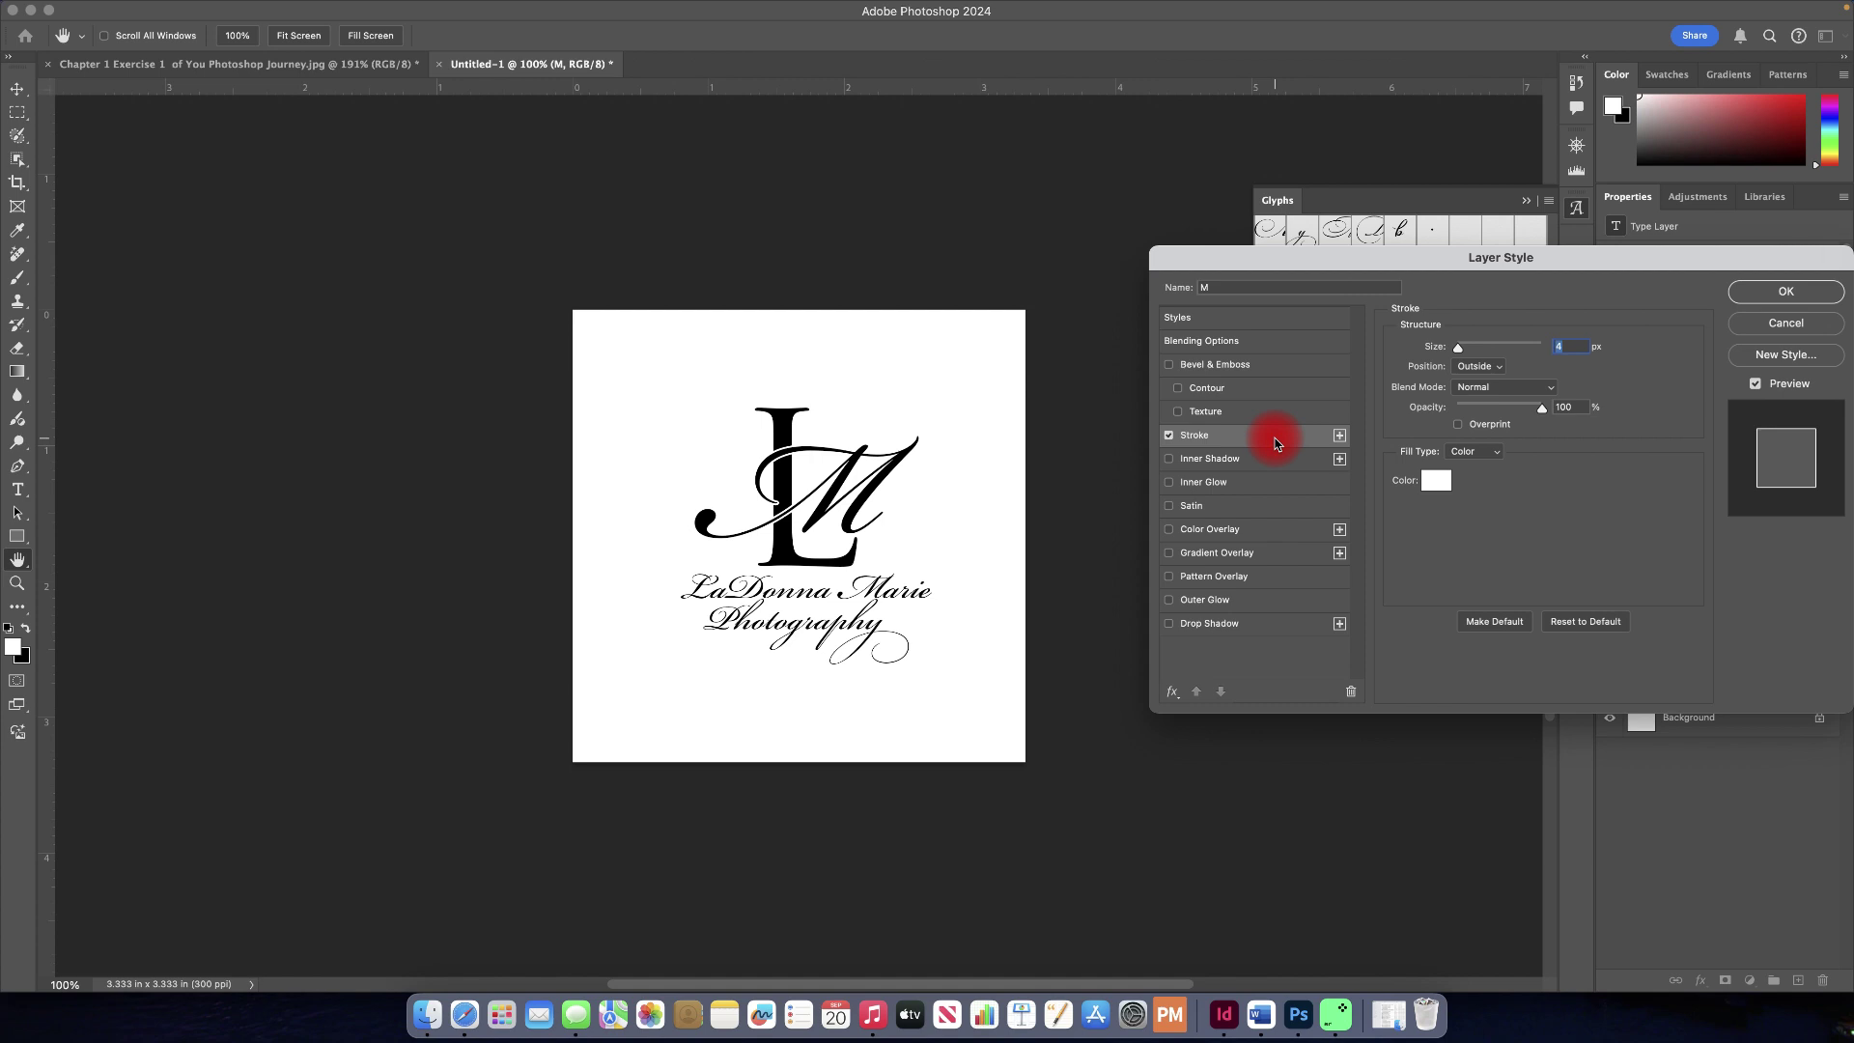
Step: Try a red (e30f0f) color for the M's stroke
{"action": "left_click", "coordinate": [1436, 483]}
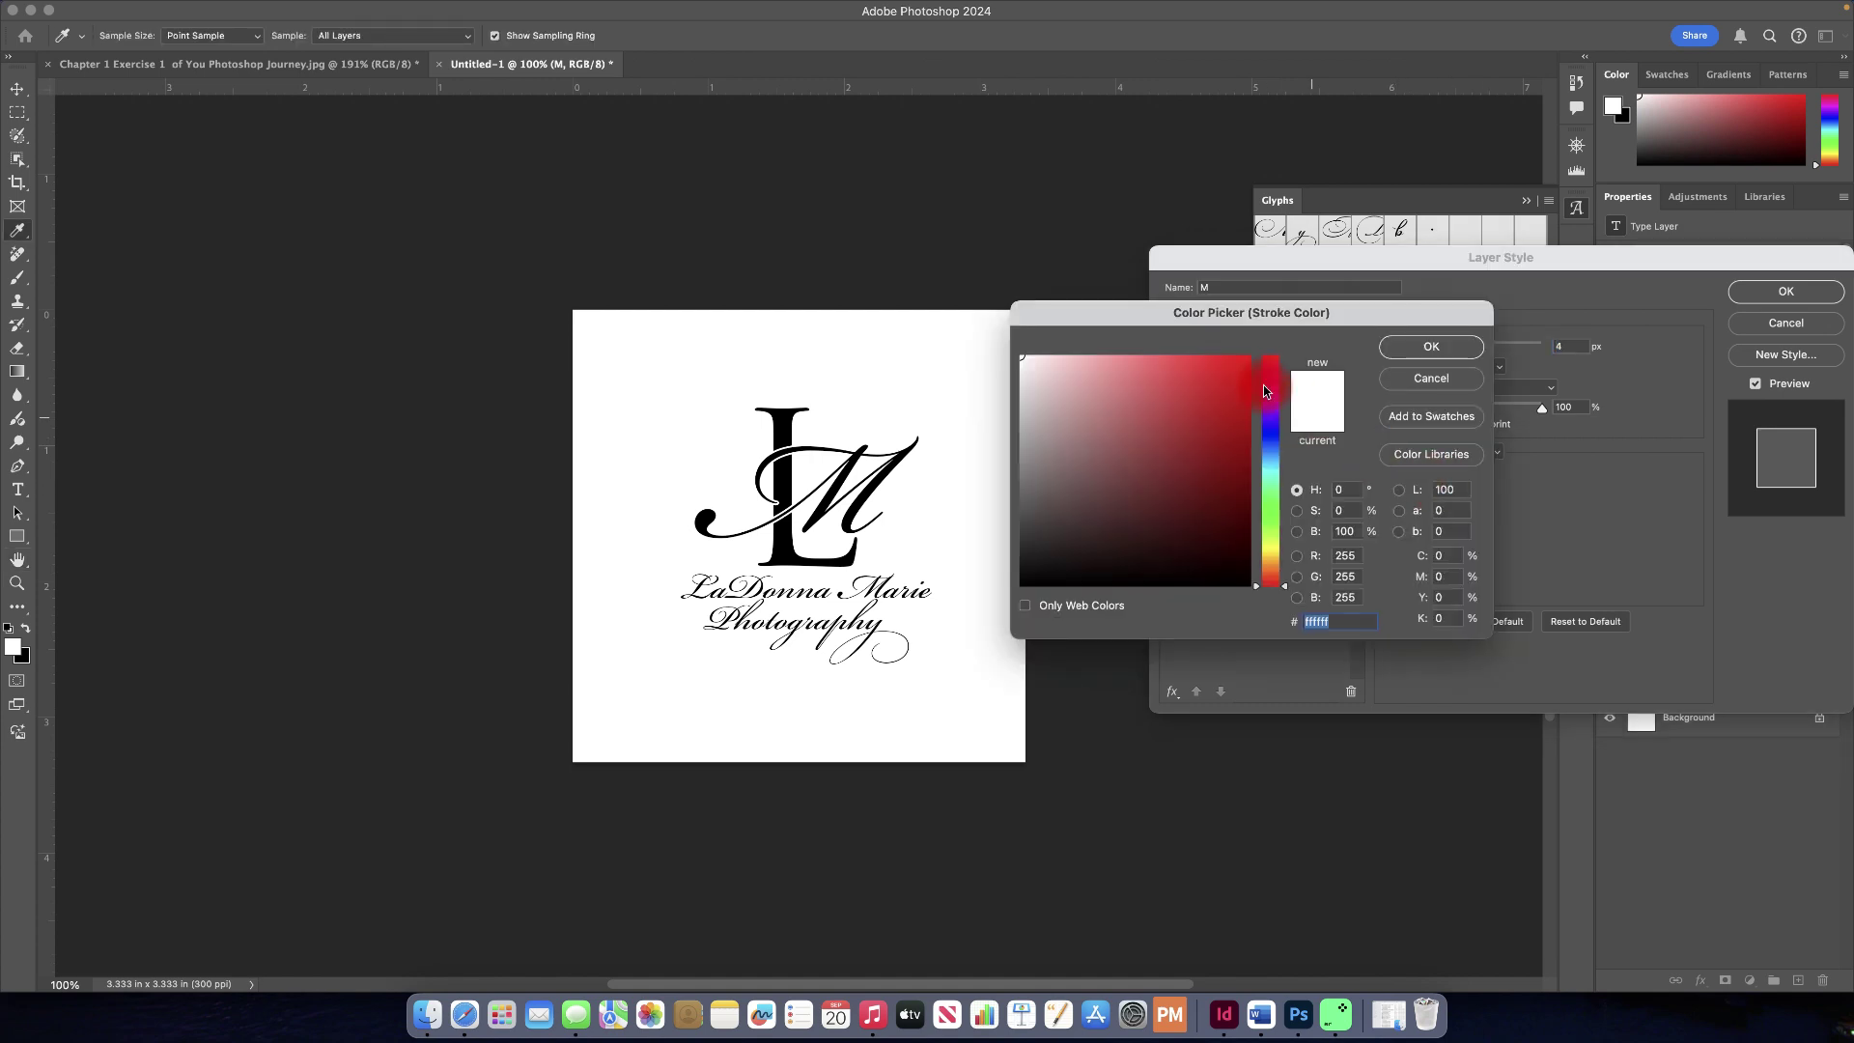
{"action": "left_click", "coordinate": [1235, 380]}
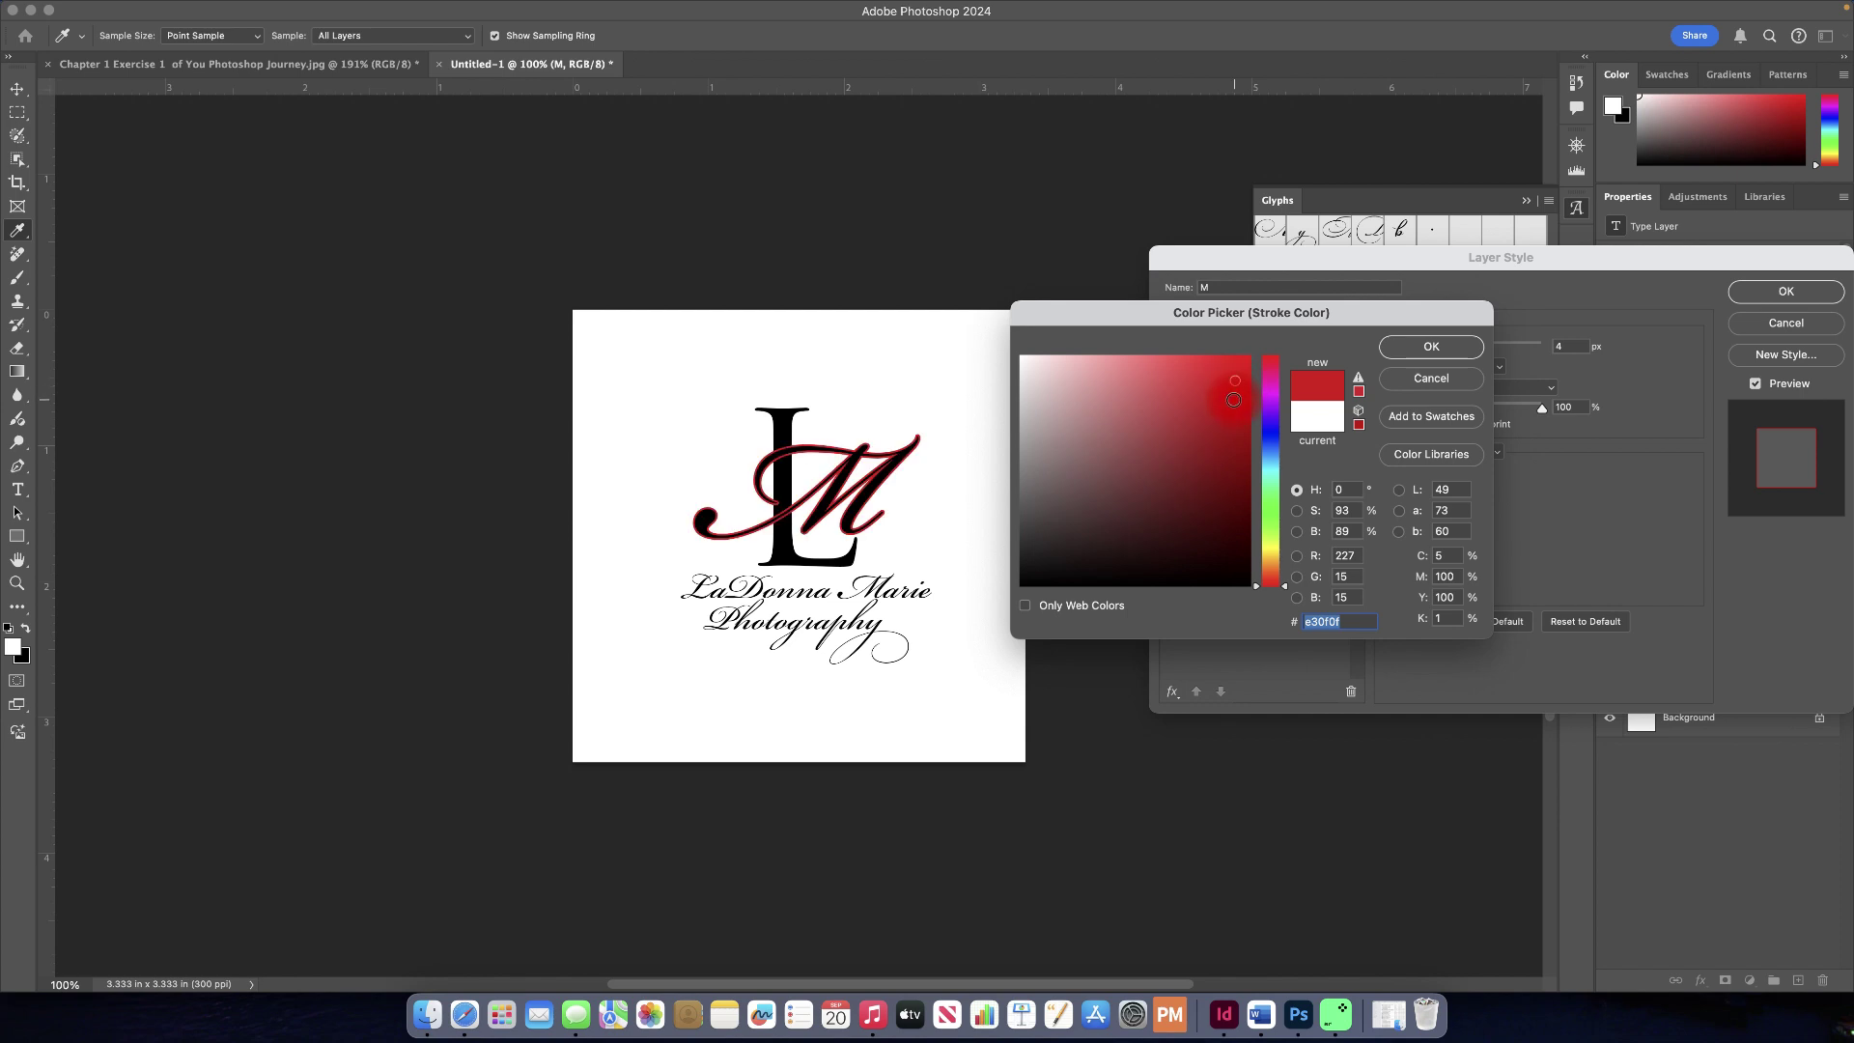
{"action": "left_click", "coordinate": [1428, 378]}
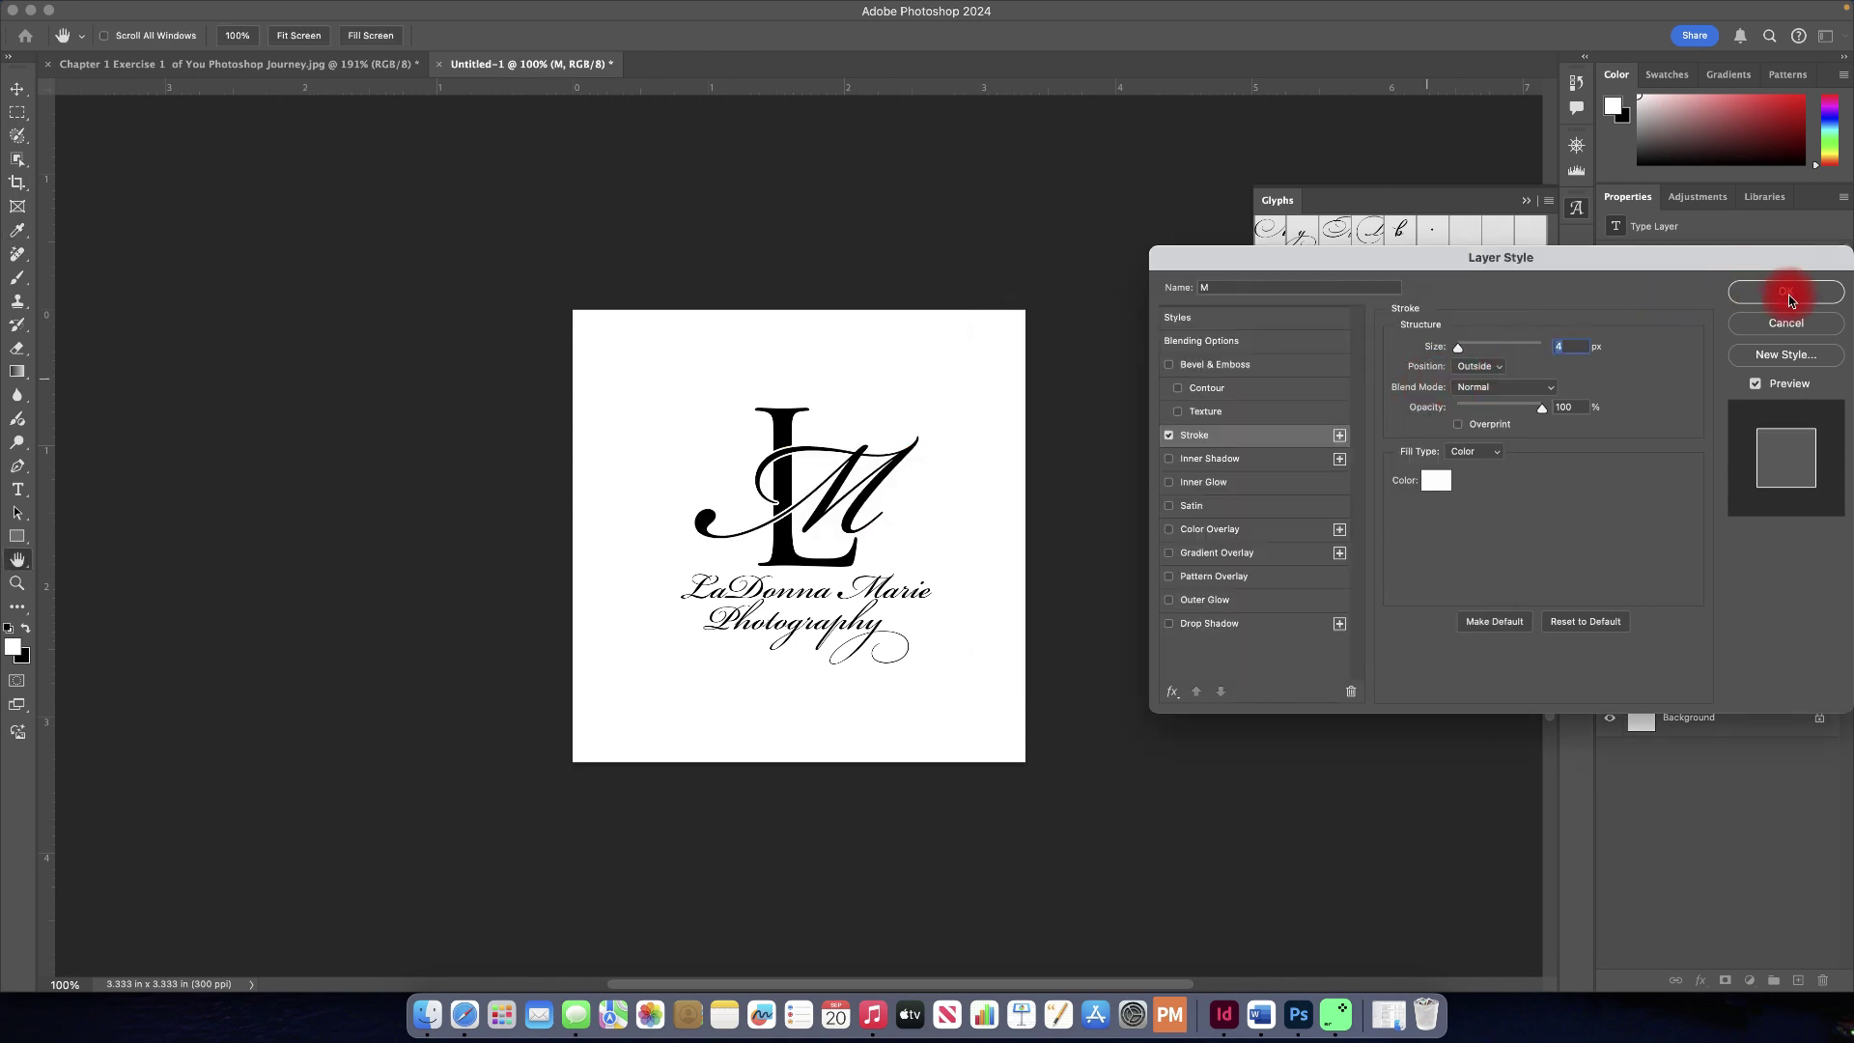
Step: Fine-tune the size of the M's white stroke and apply the layer style
{"action": "left_click_drag", "start_coordinate": [1458, 349], "coordinate": [1462, 351]}
{"action": "left_click_drag", "start_coordinate": [1460, 345], "coordinate": [1460, 344]}
{"action": "left_click", "coordinate": [1759, 302]}
{"action": "key", "text": "v"}
{"action": "left_click", "coordinate": [1101, 335]}
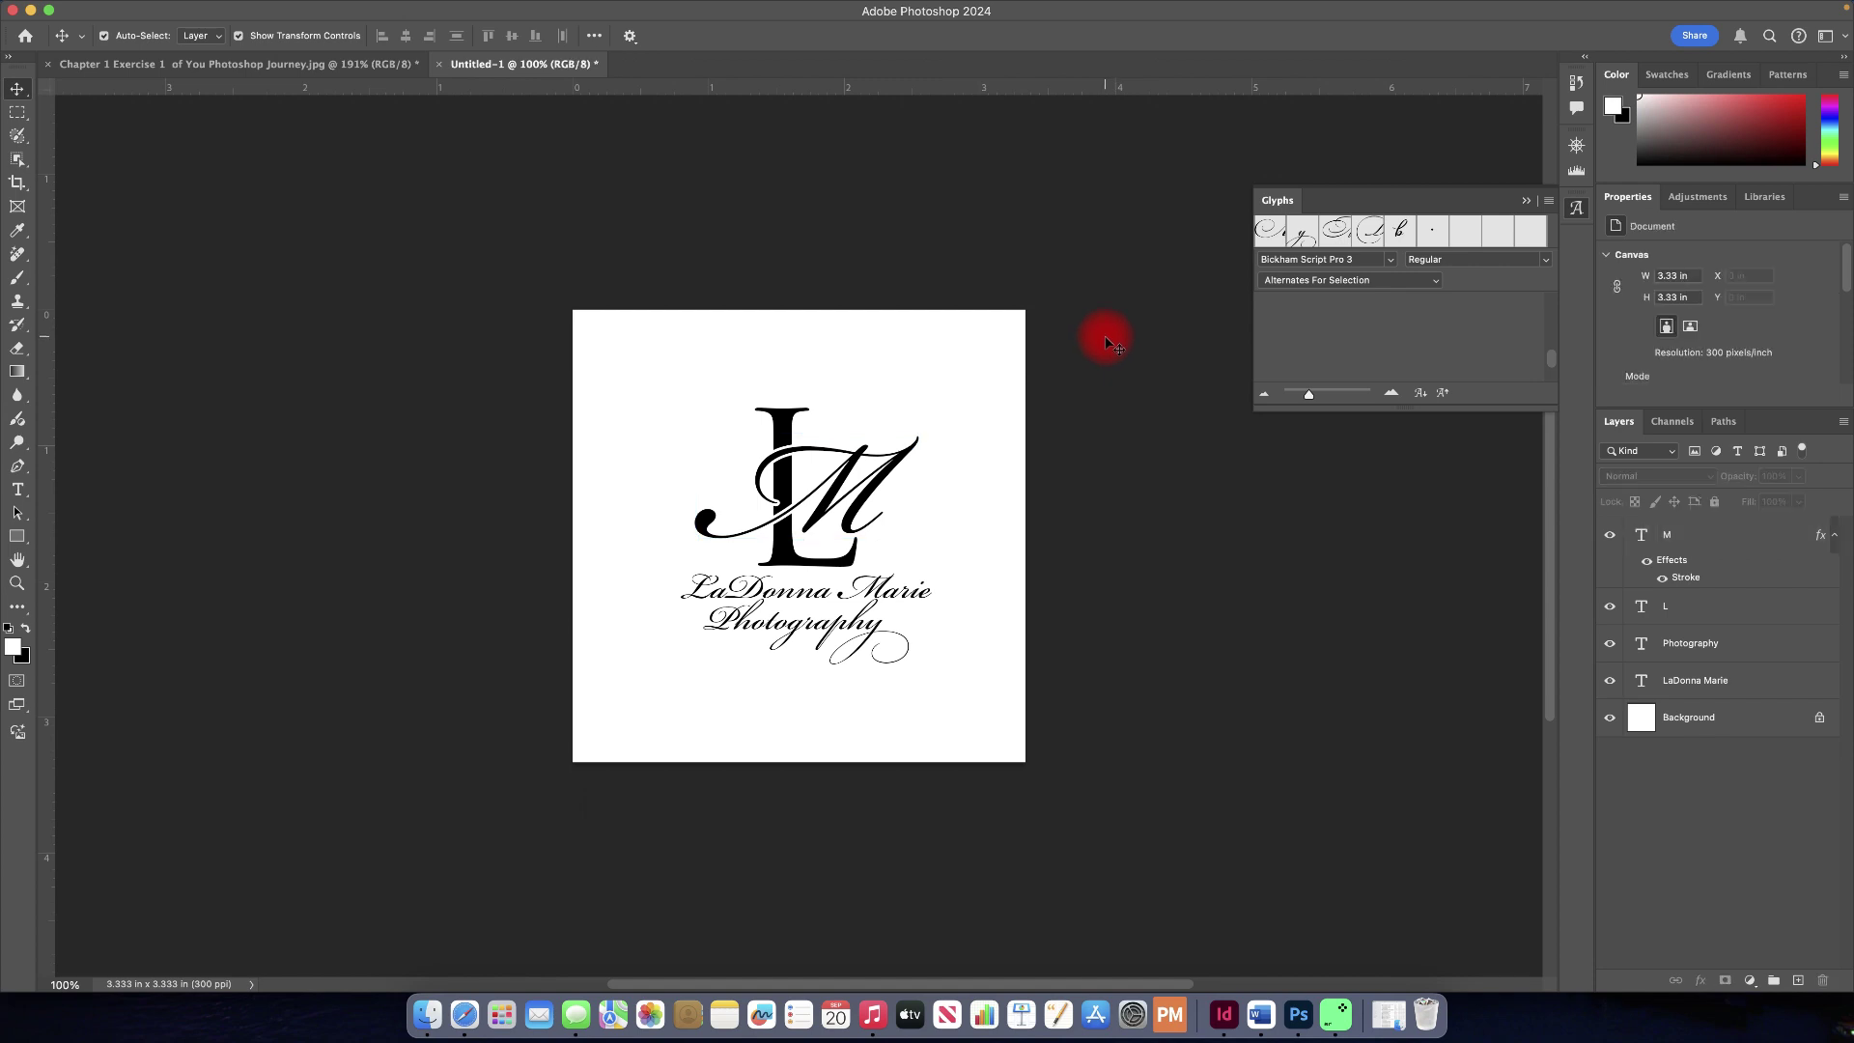
Step: Try flattening the logo's text layers into the background, and undo the flattening to keep them editable
{"action": "mouse_move", "coordinate": [1688, 536]}
{"action": "left_mouse_down"}
{"action": "mouse_move", "coordinate": [1692, 610]}
{"action": "mouse_move", "coordinate": [1709, 537]}
{"action": "left_mouse_up"}
{"action": "left_click", "coordinate": [568, 286]}
{"action": "right_click", "coordinate": [1749, 719]}
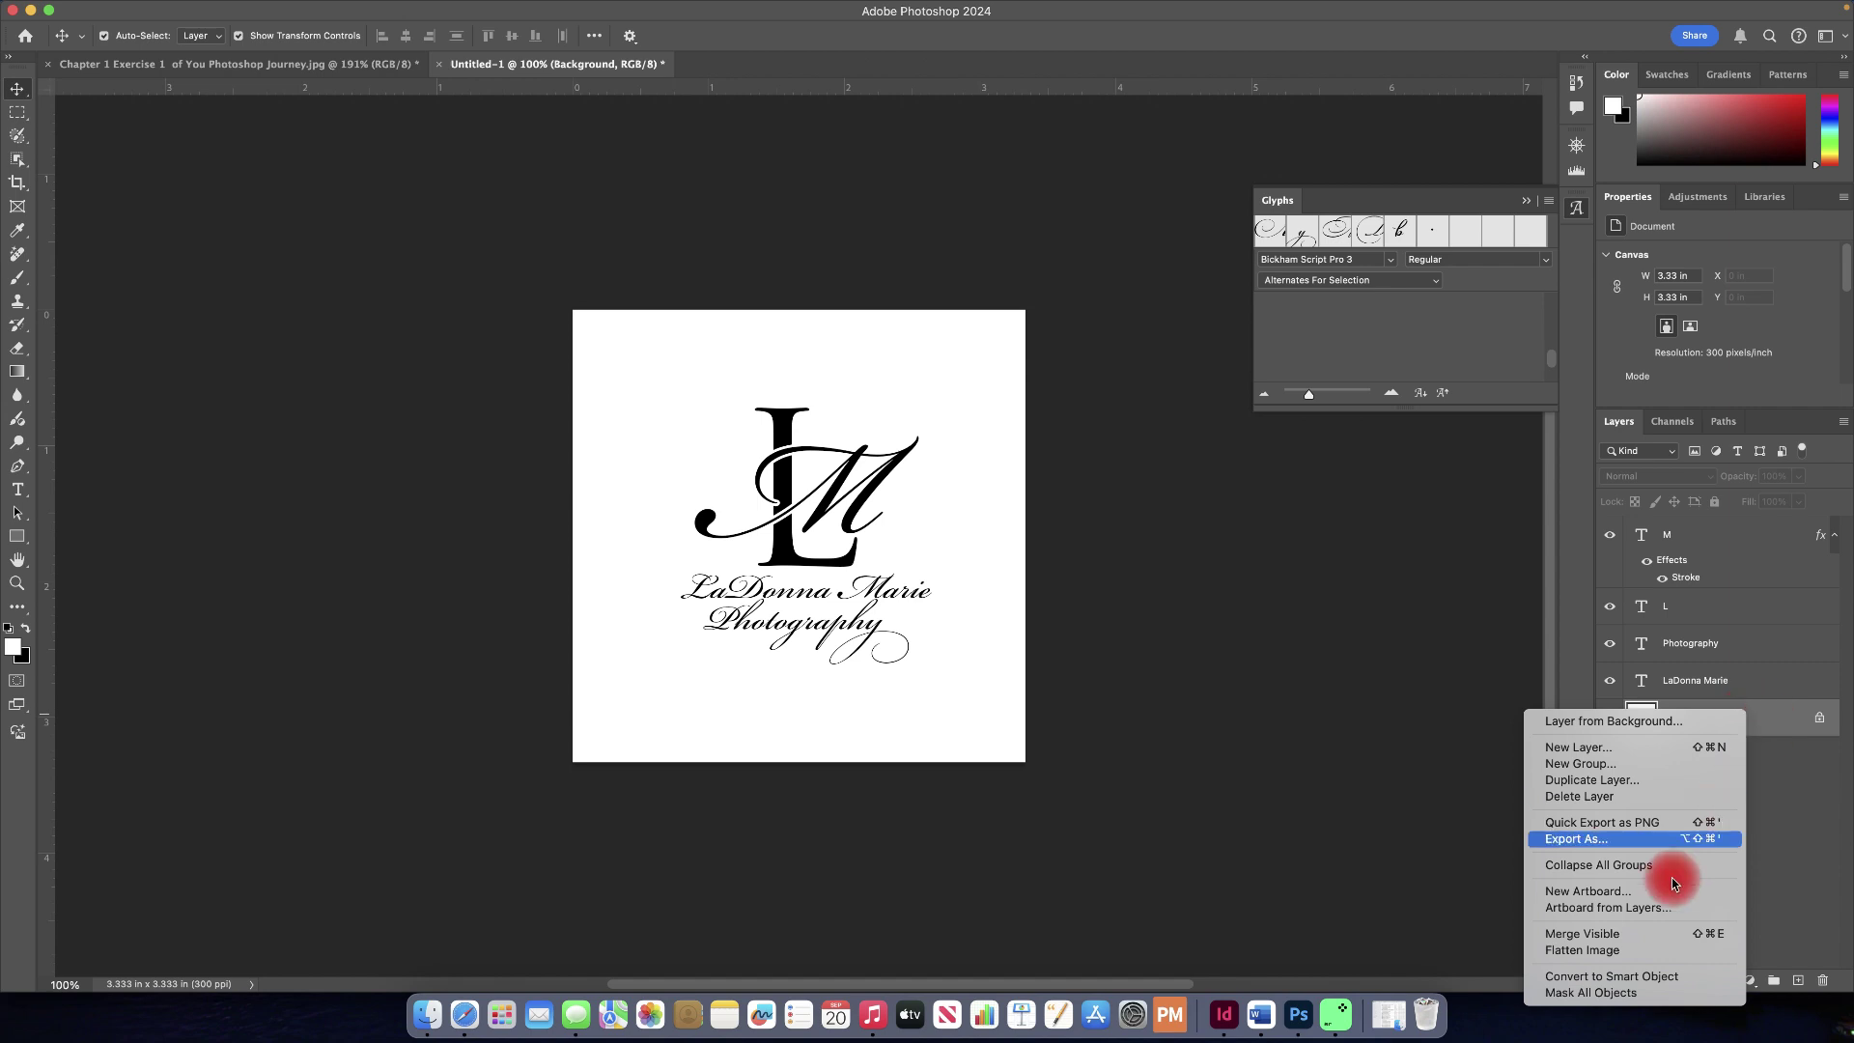
{"action": "left_click", "coordinate": [1619, 951]}
{"action": "left_click_drag", "start_coordinate": [789, 450], "coordinate": [791, 406]}
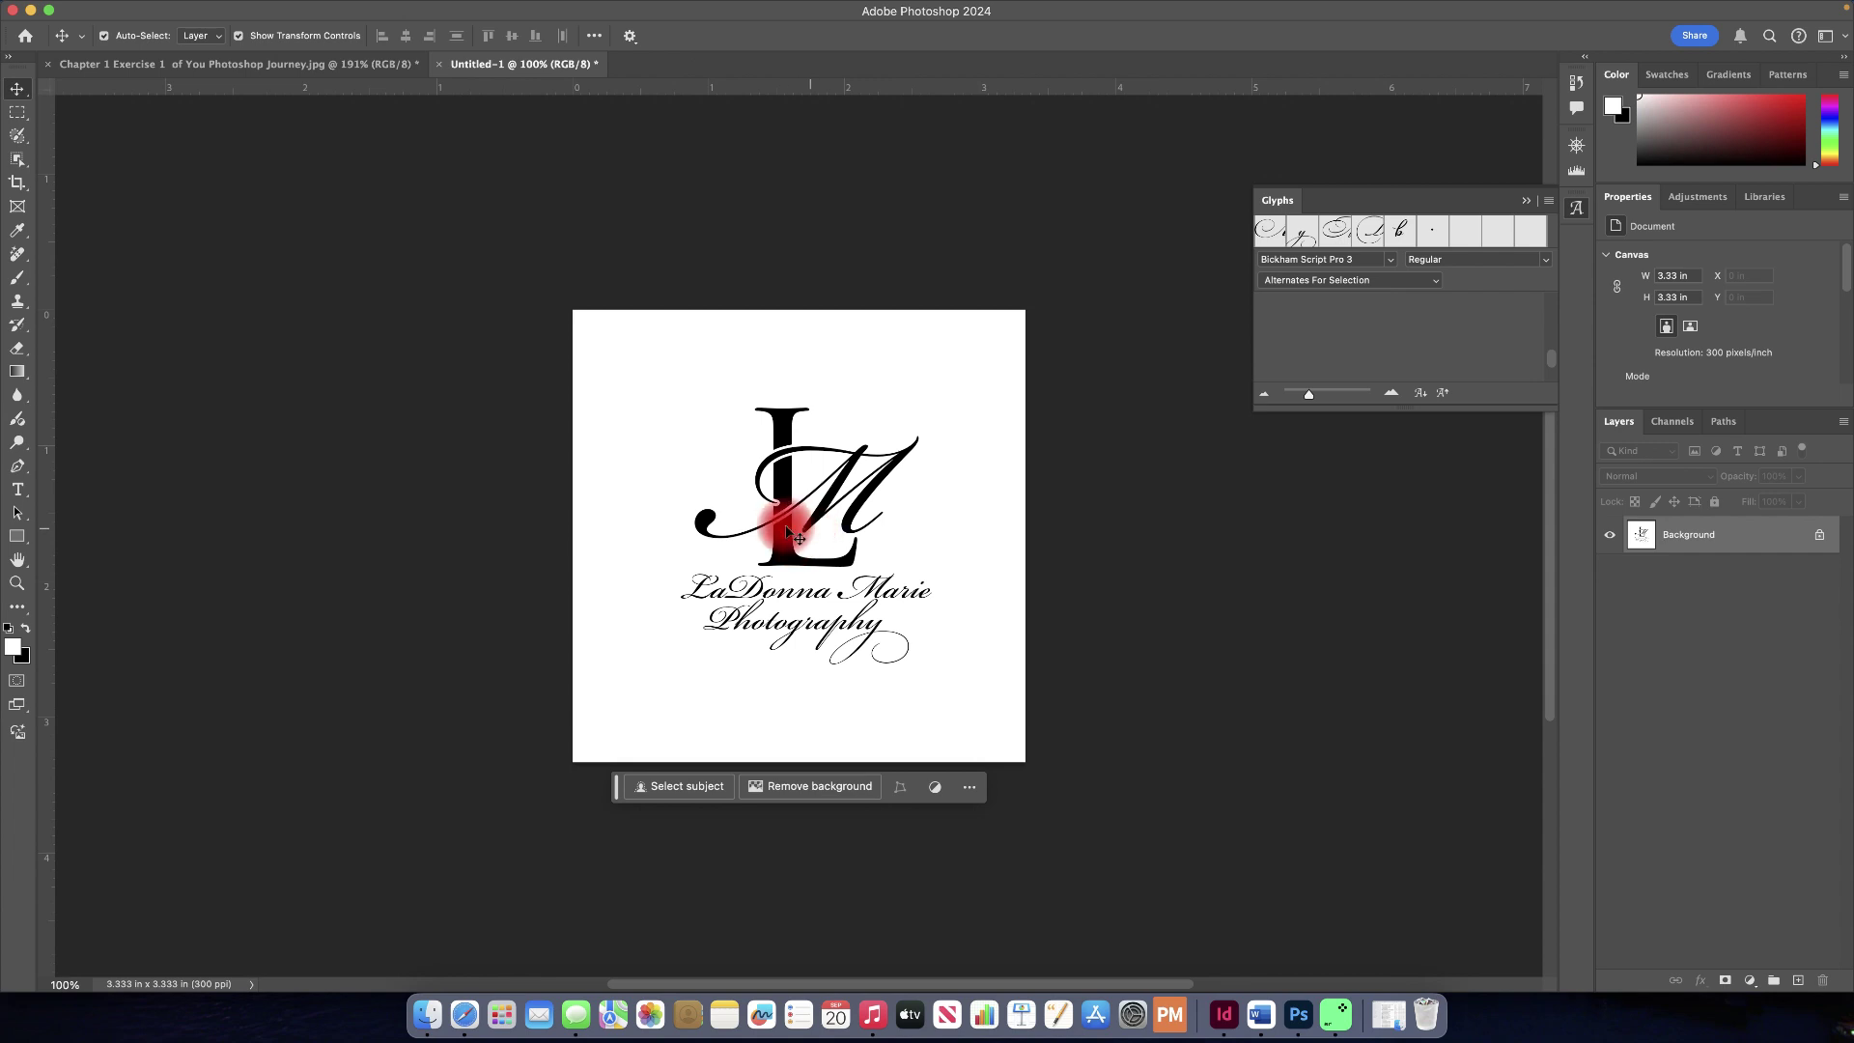
{"action": "key", "text": "super"}
{"action": "left_click", "coordinate": [779, 524], "text": "super"}
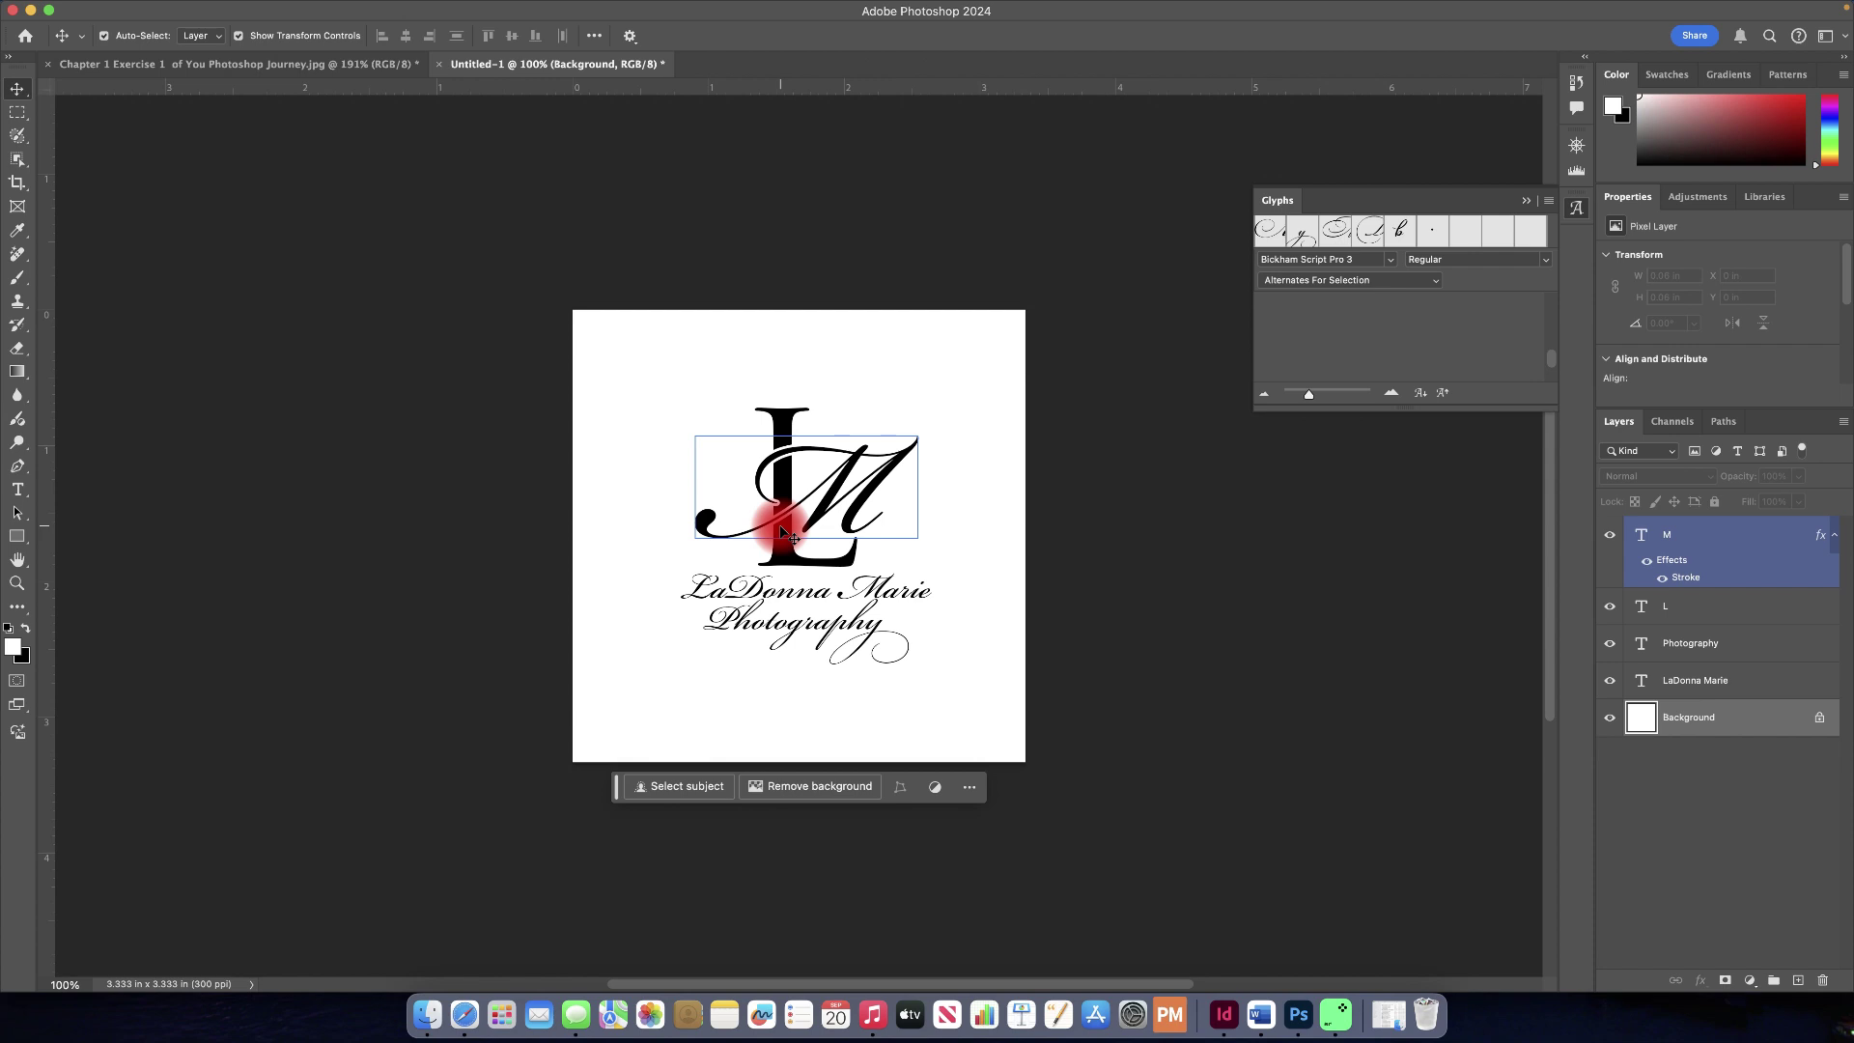
{"action": "left_click", "coordinate": [1539, 512]}
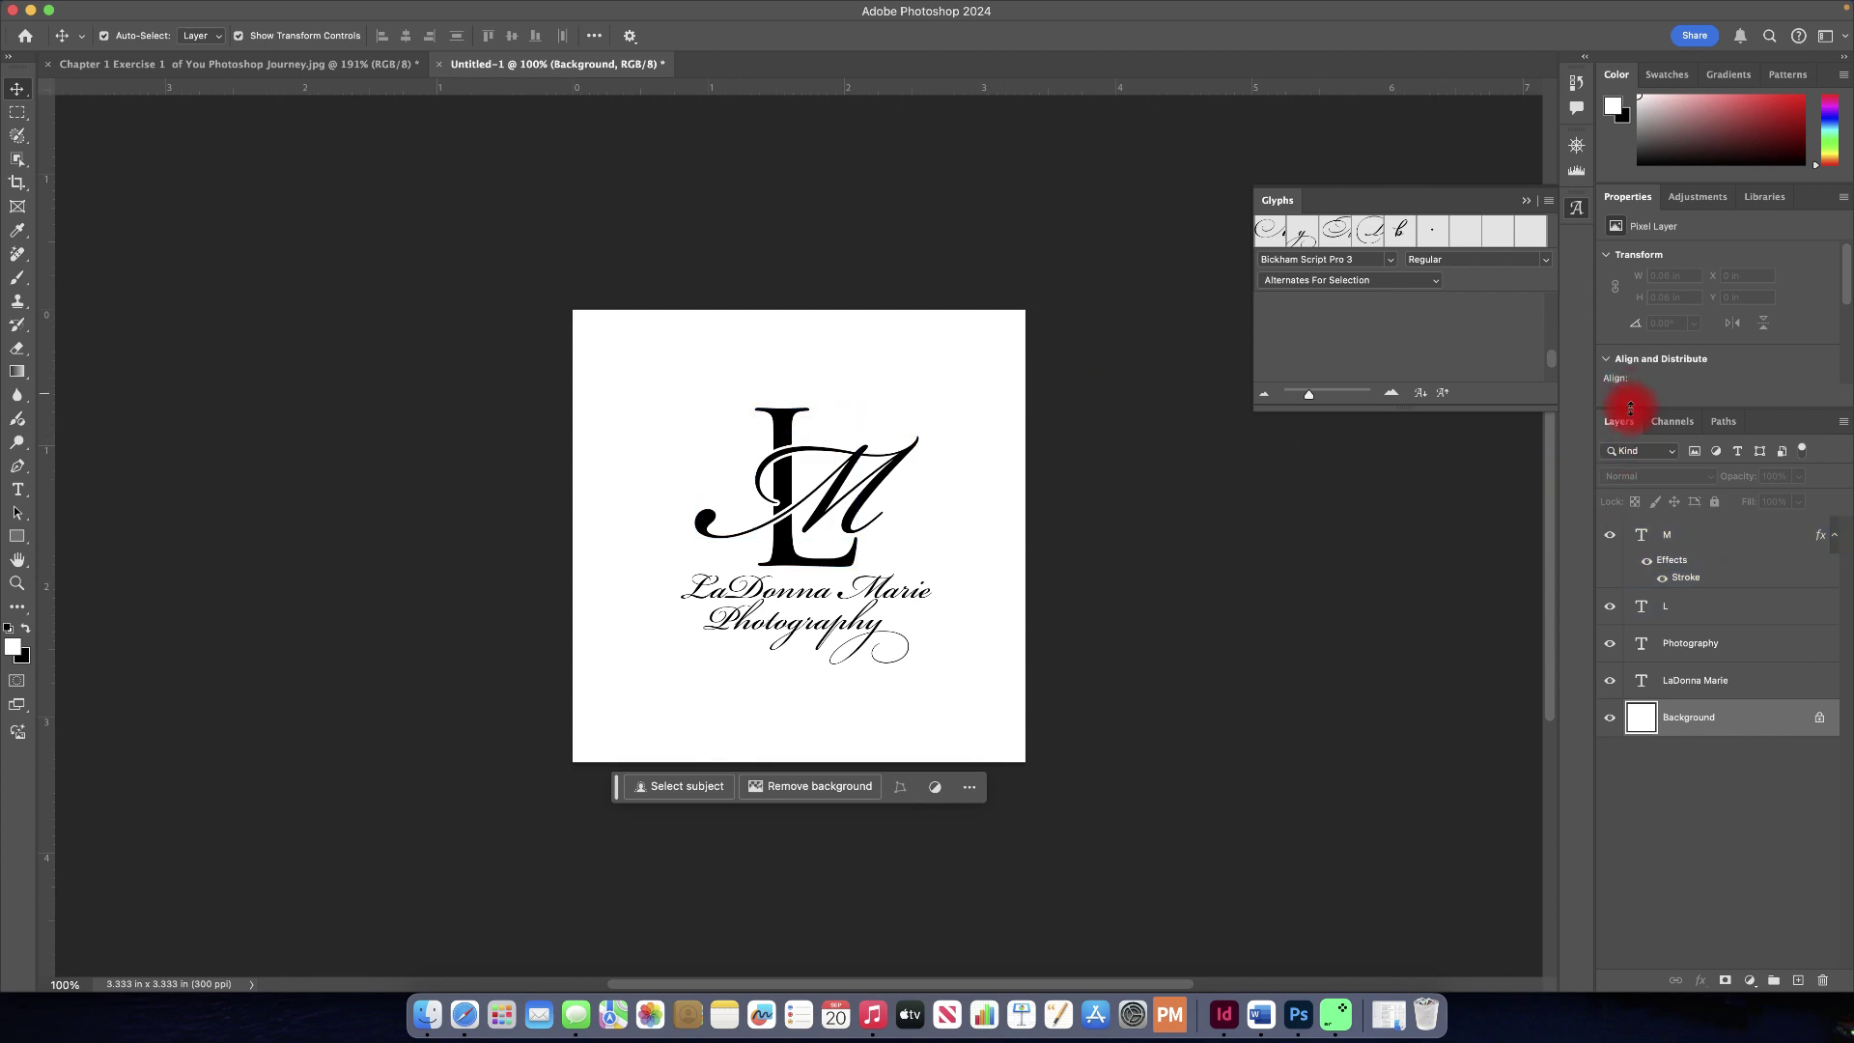
{"action": "left_click", "coordinate": [1718, 688]}
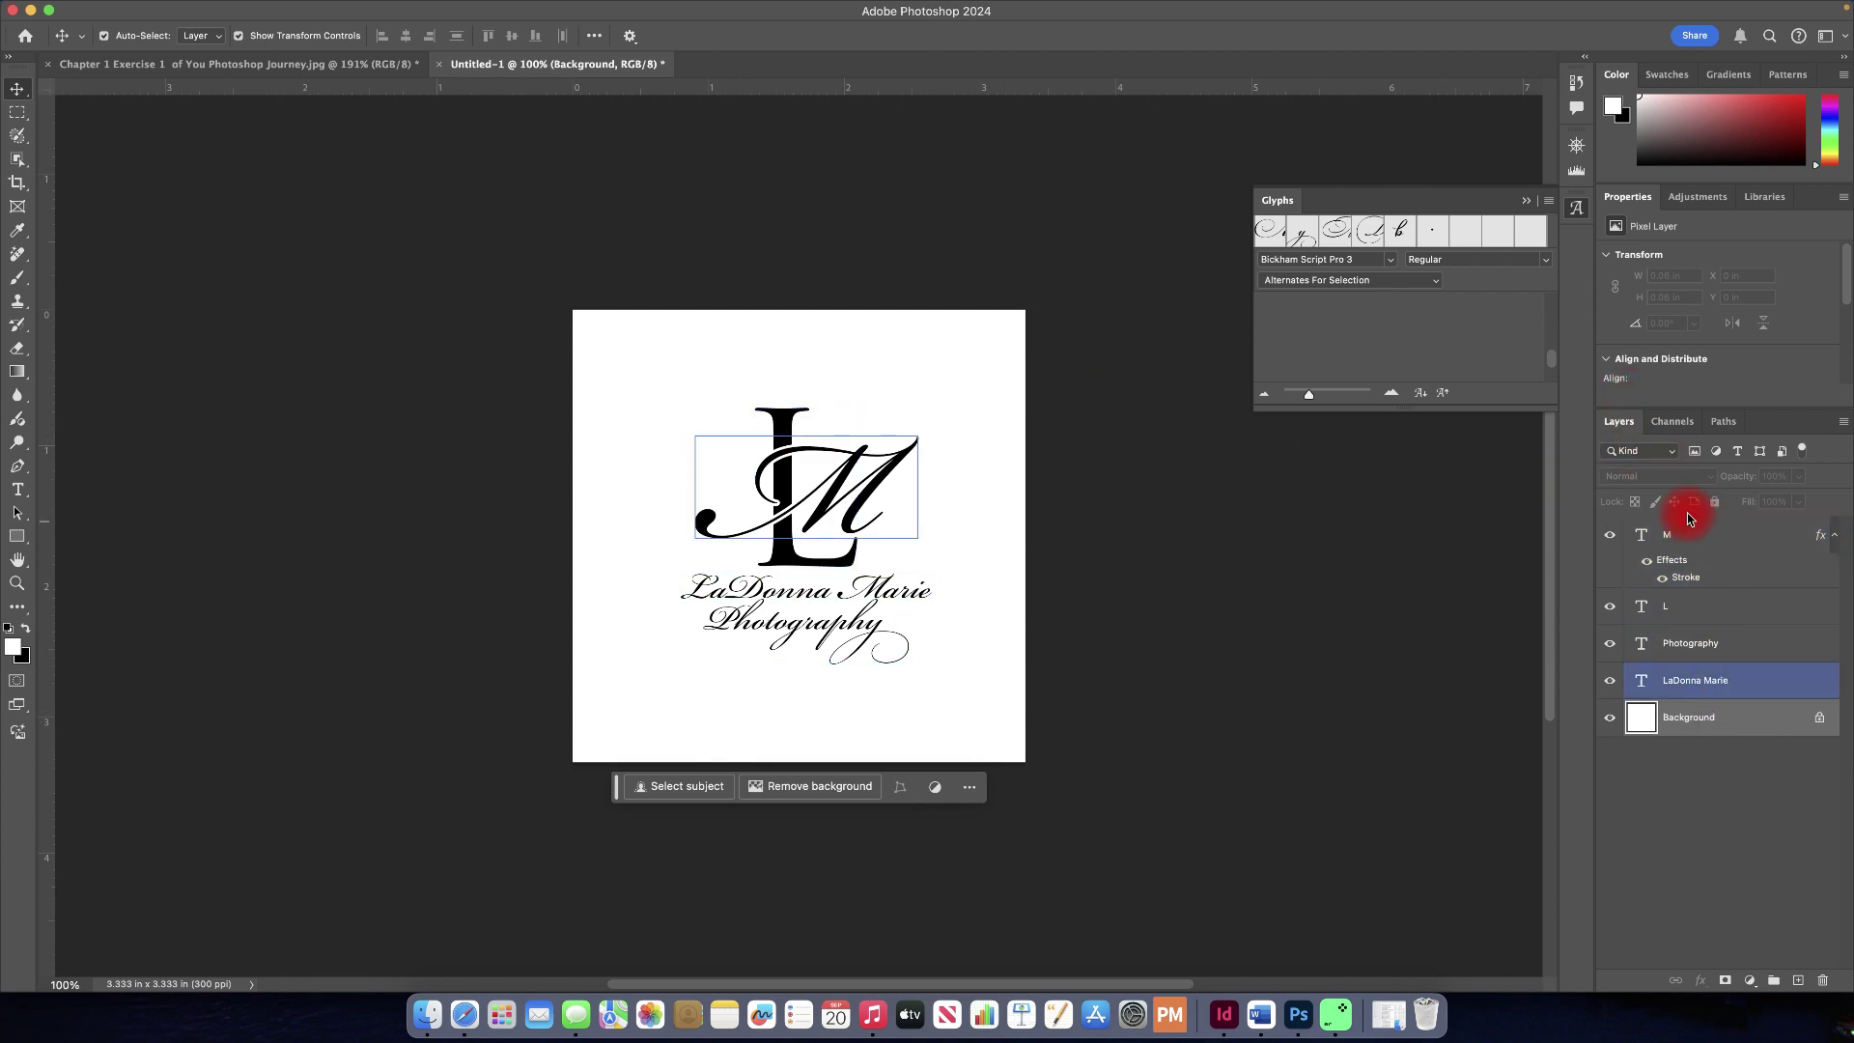
{"action": "left_click", "coordinate": [1662, 563]}
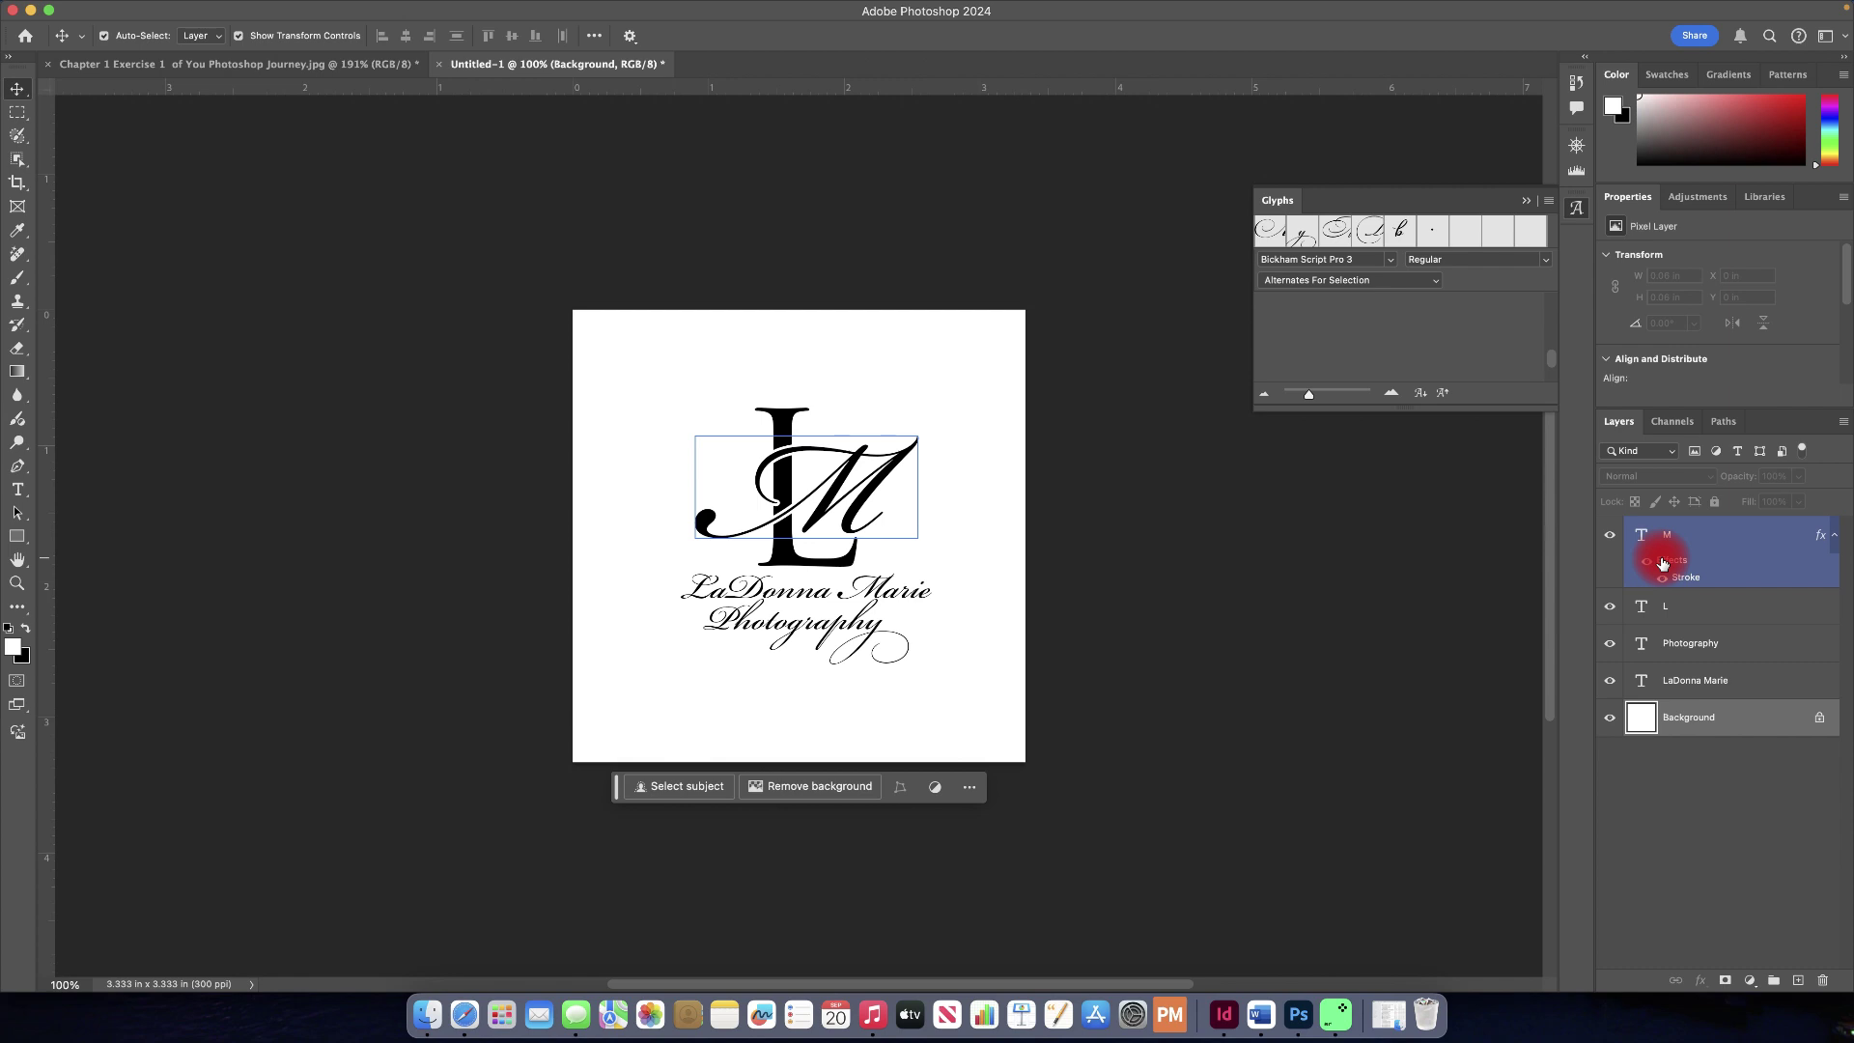
{"action": "left_click", "coordinate": [1444, 532]}
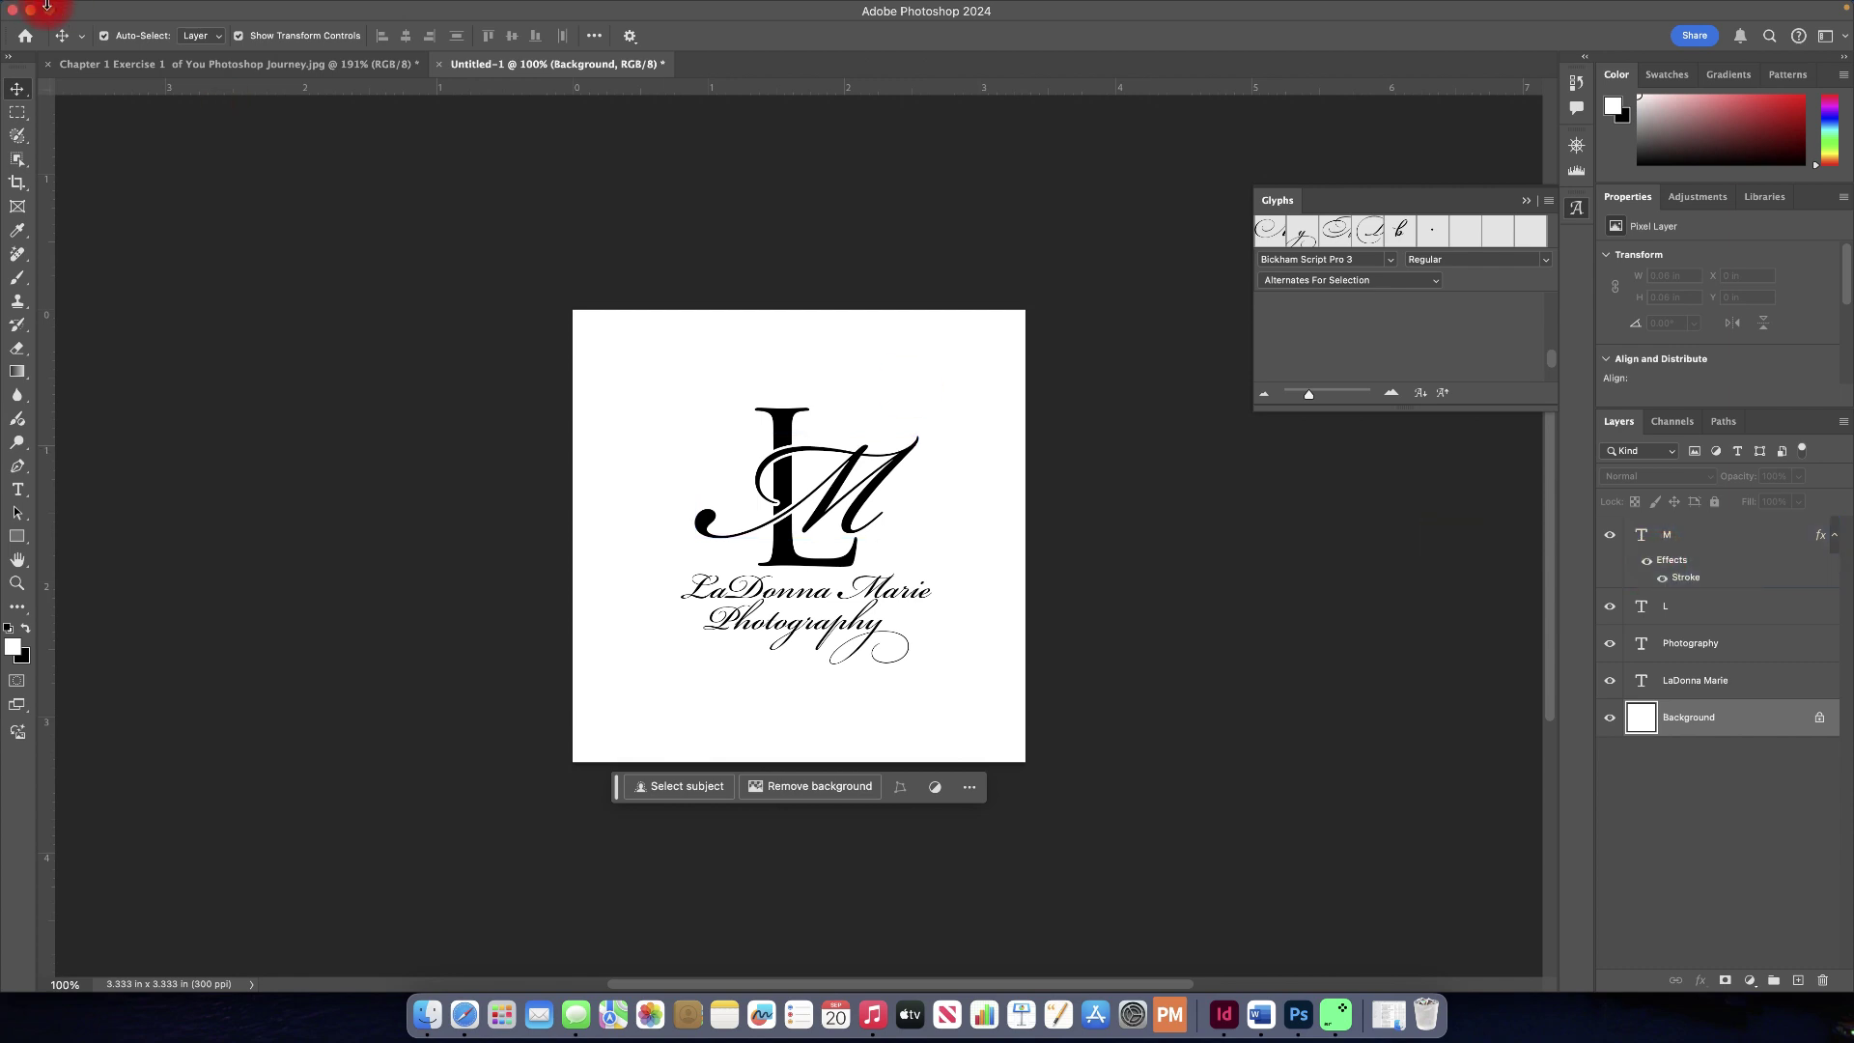
Step: Save the layered logo in Photoshop format as Chapter 1 review.psd in the EBook Coaching Planner Information folder
{"action": "left_click", "coordinate": [215, 11]}
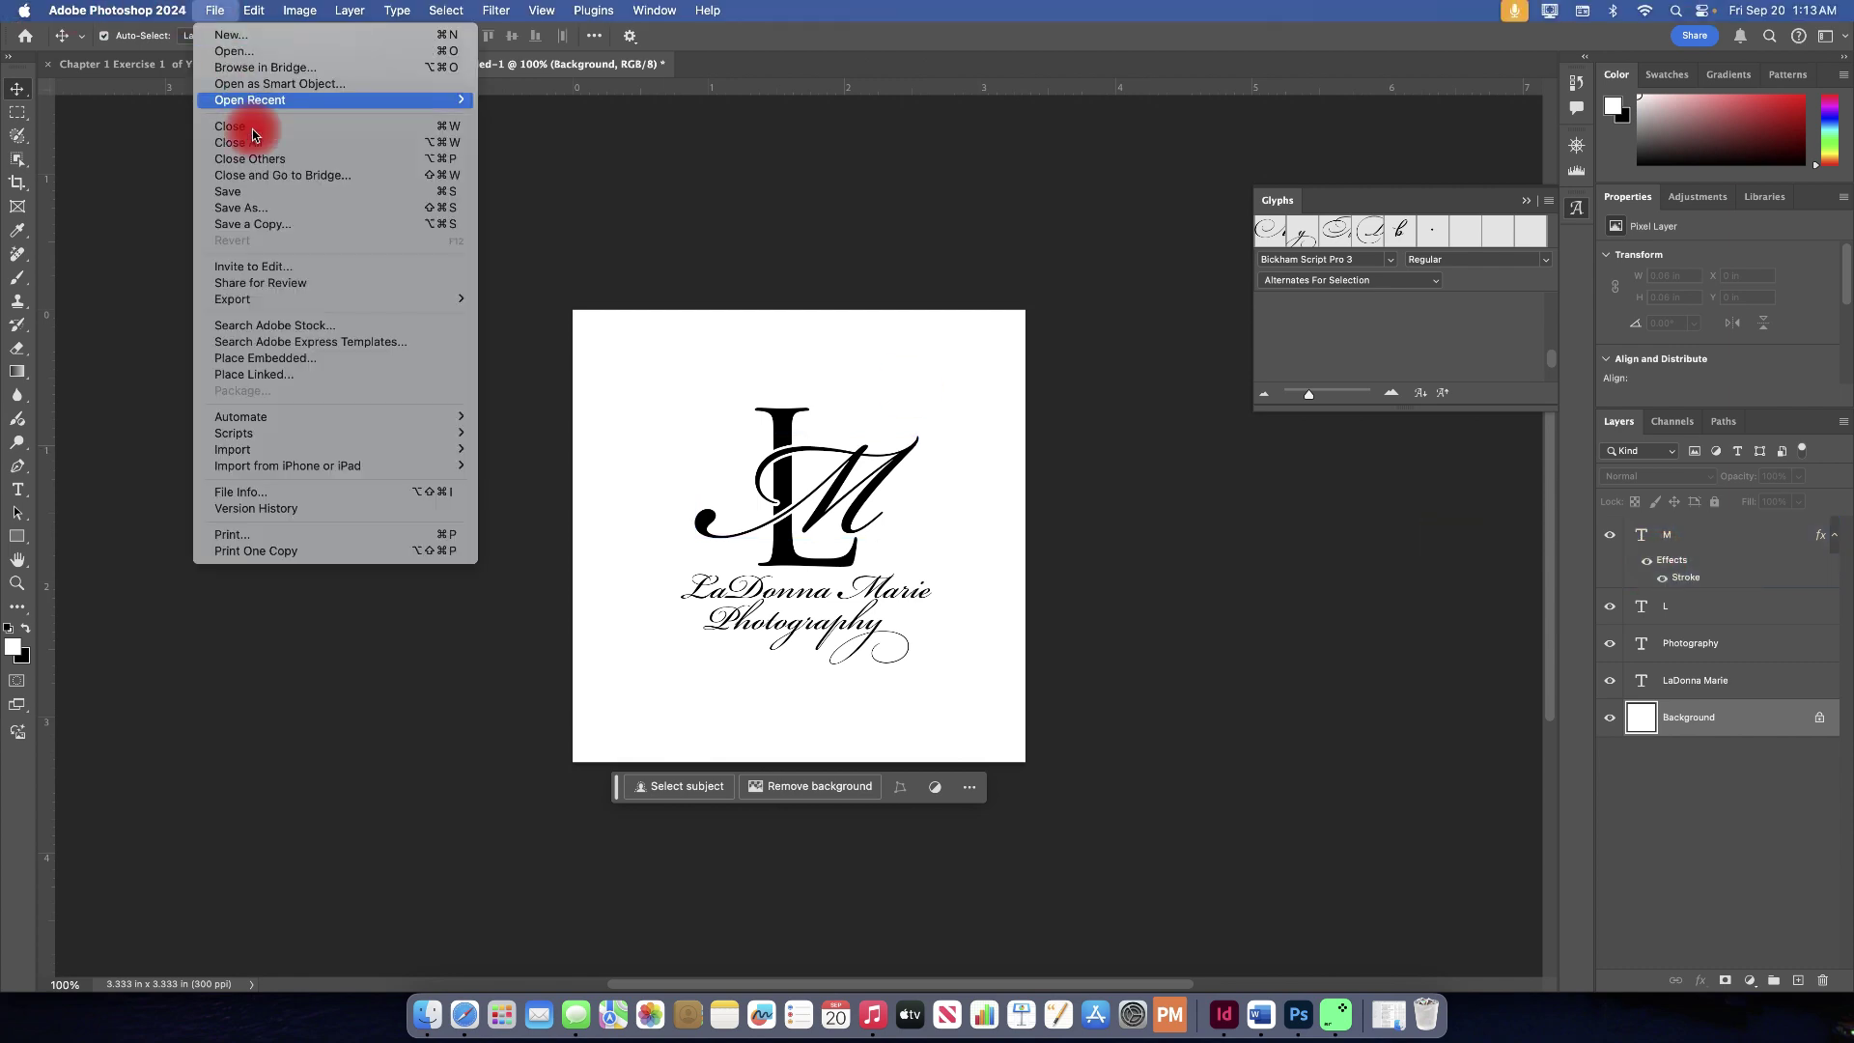
{"action": "left_click", "coordinate": [252, 208]}
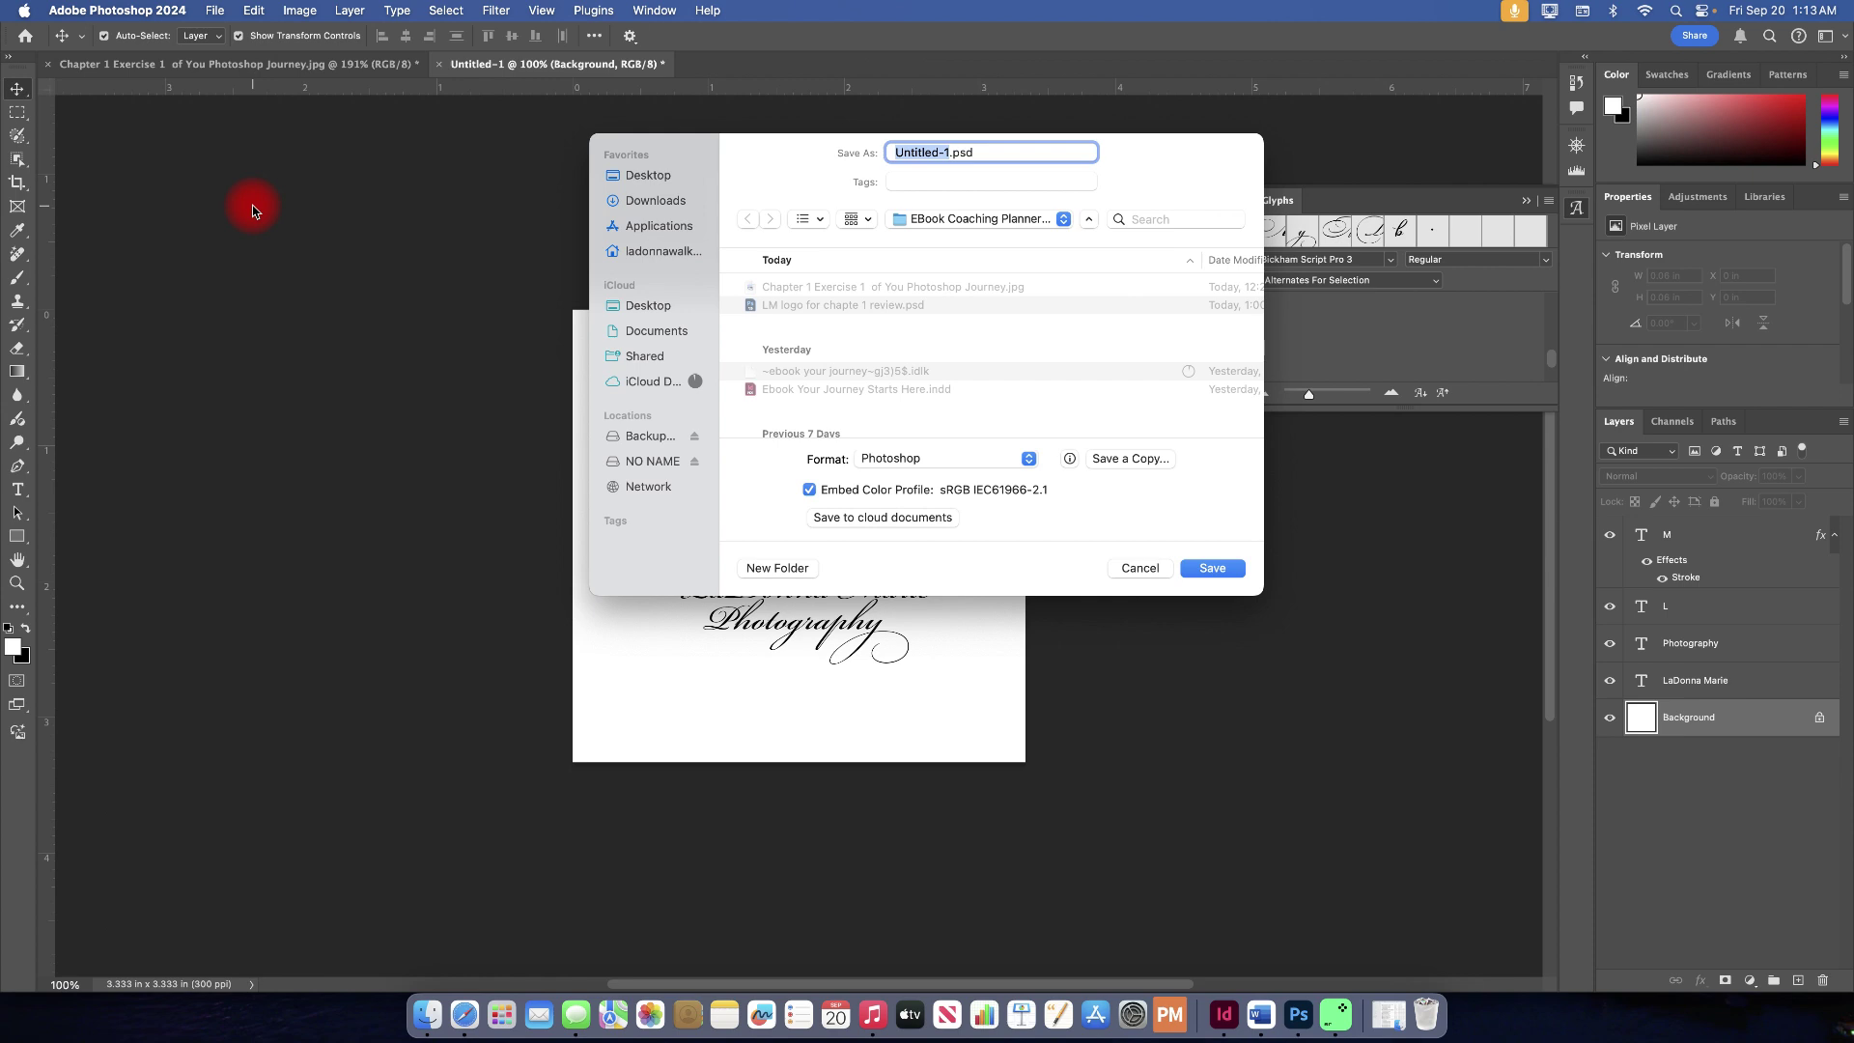
{"action": "type", "text": "Chapter 1 review"}
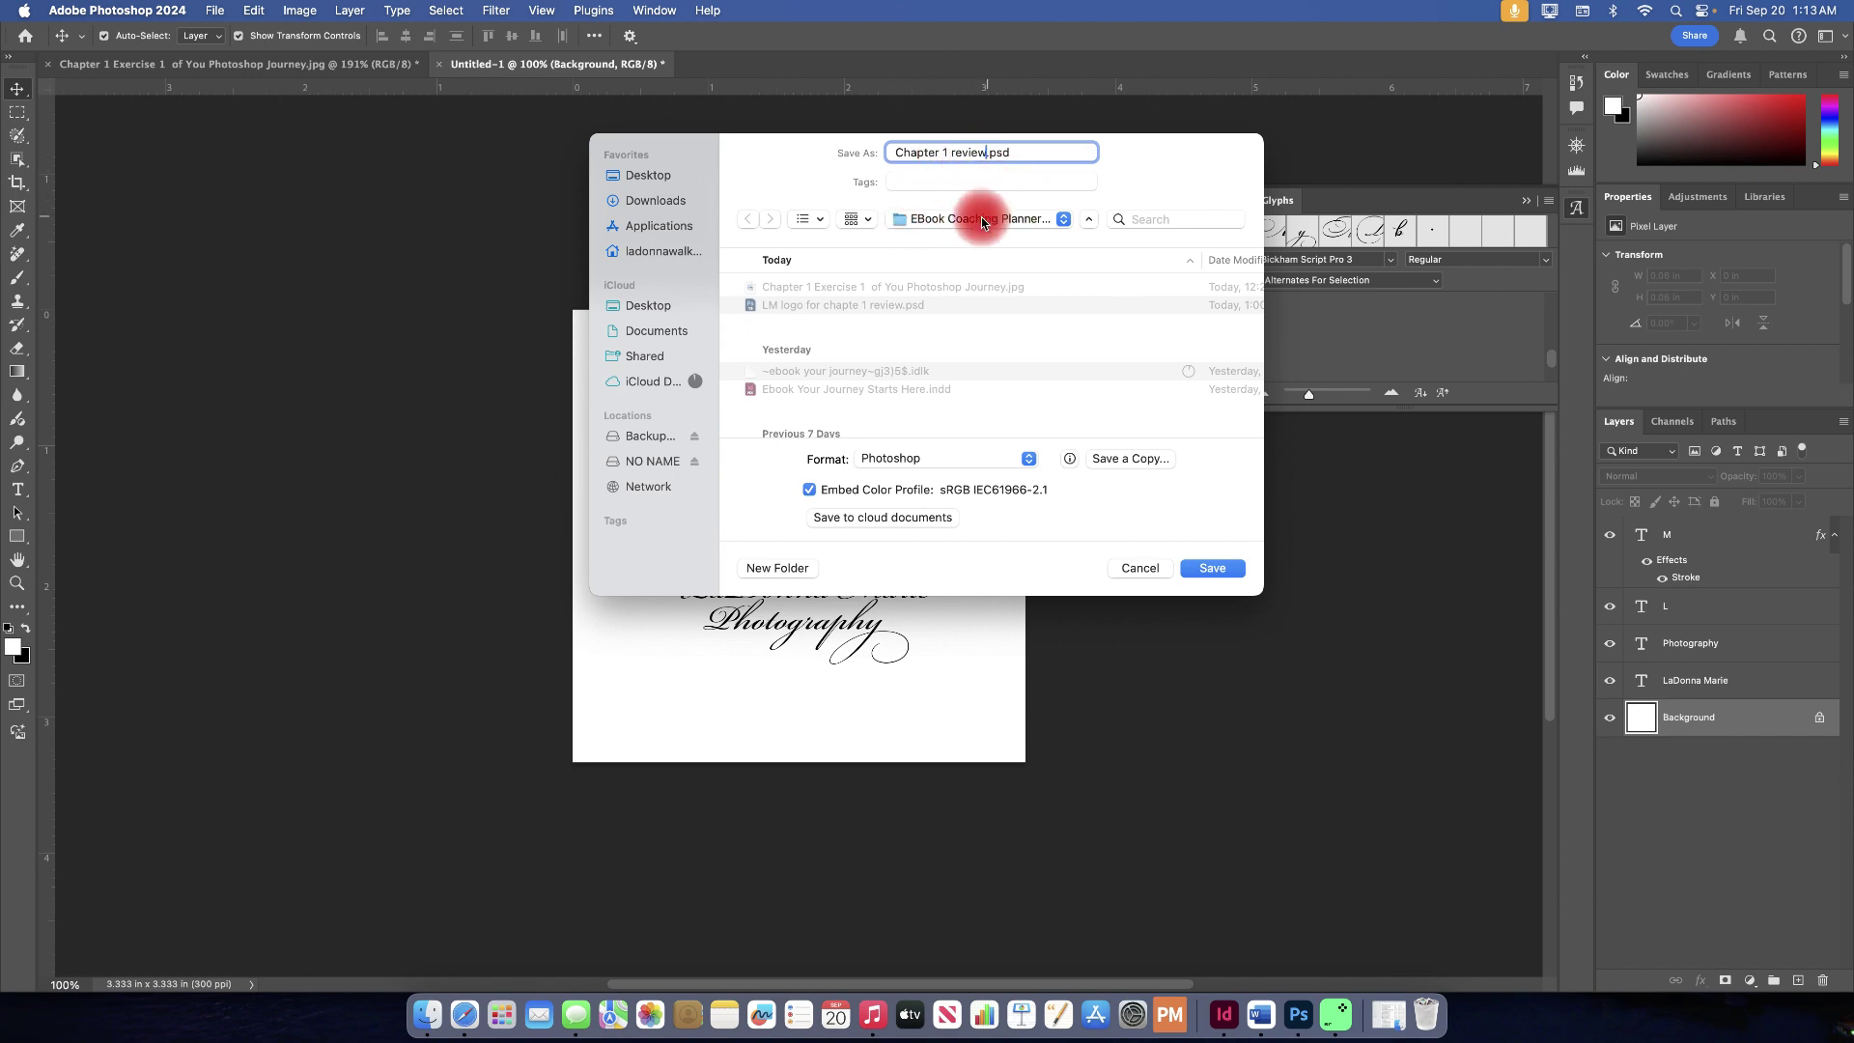
{"action": "left_click", "coordinate": [1061, 220]}
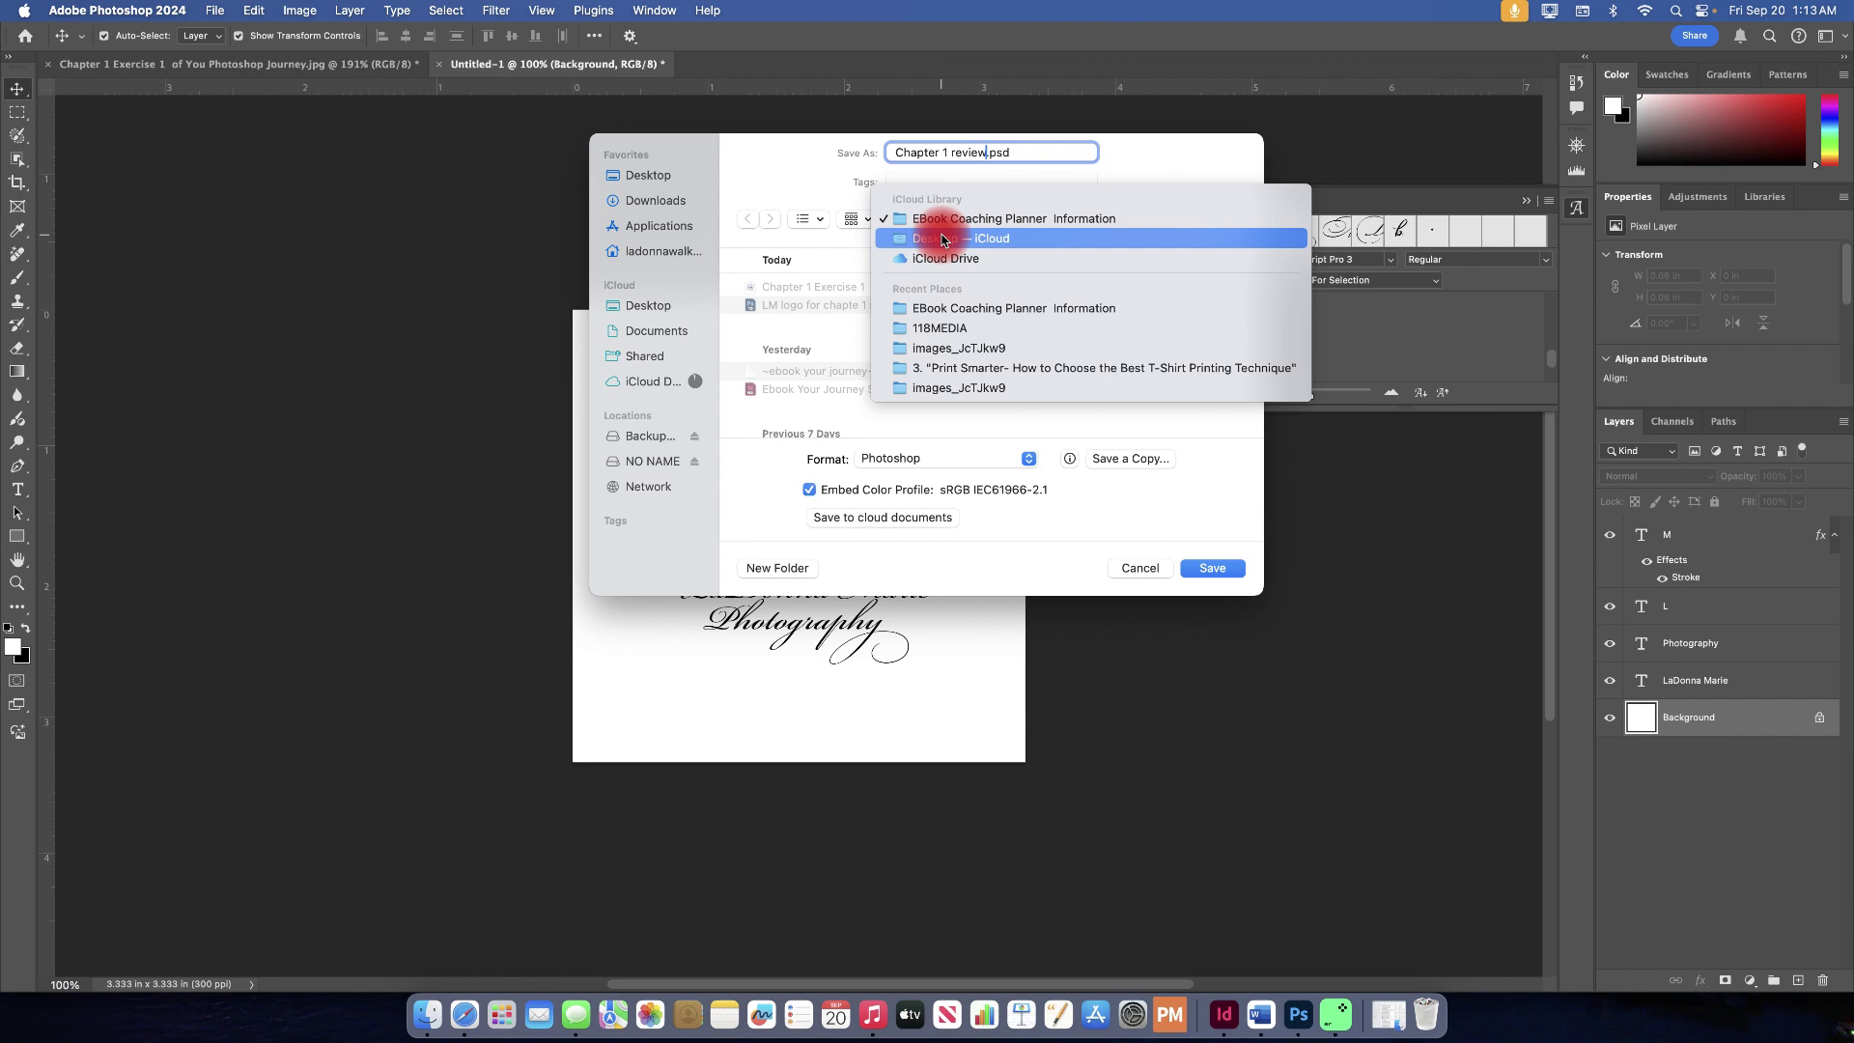
{"action": "left_click", "coordinate": [1049, 153]}
{"action": "left_click", "coordinate": [1225, 568]}
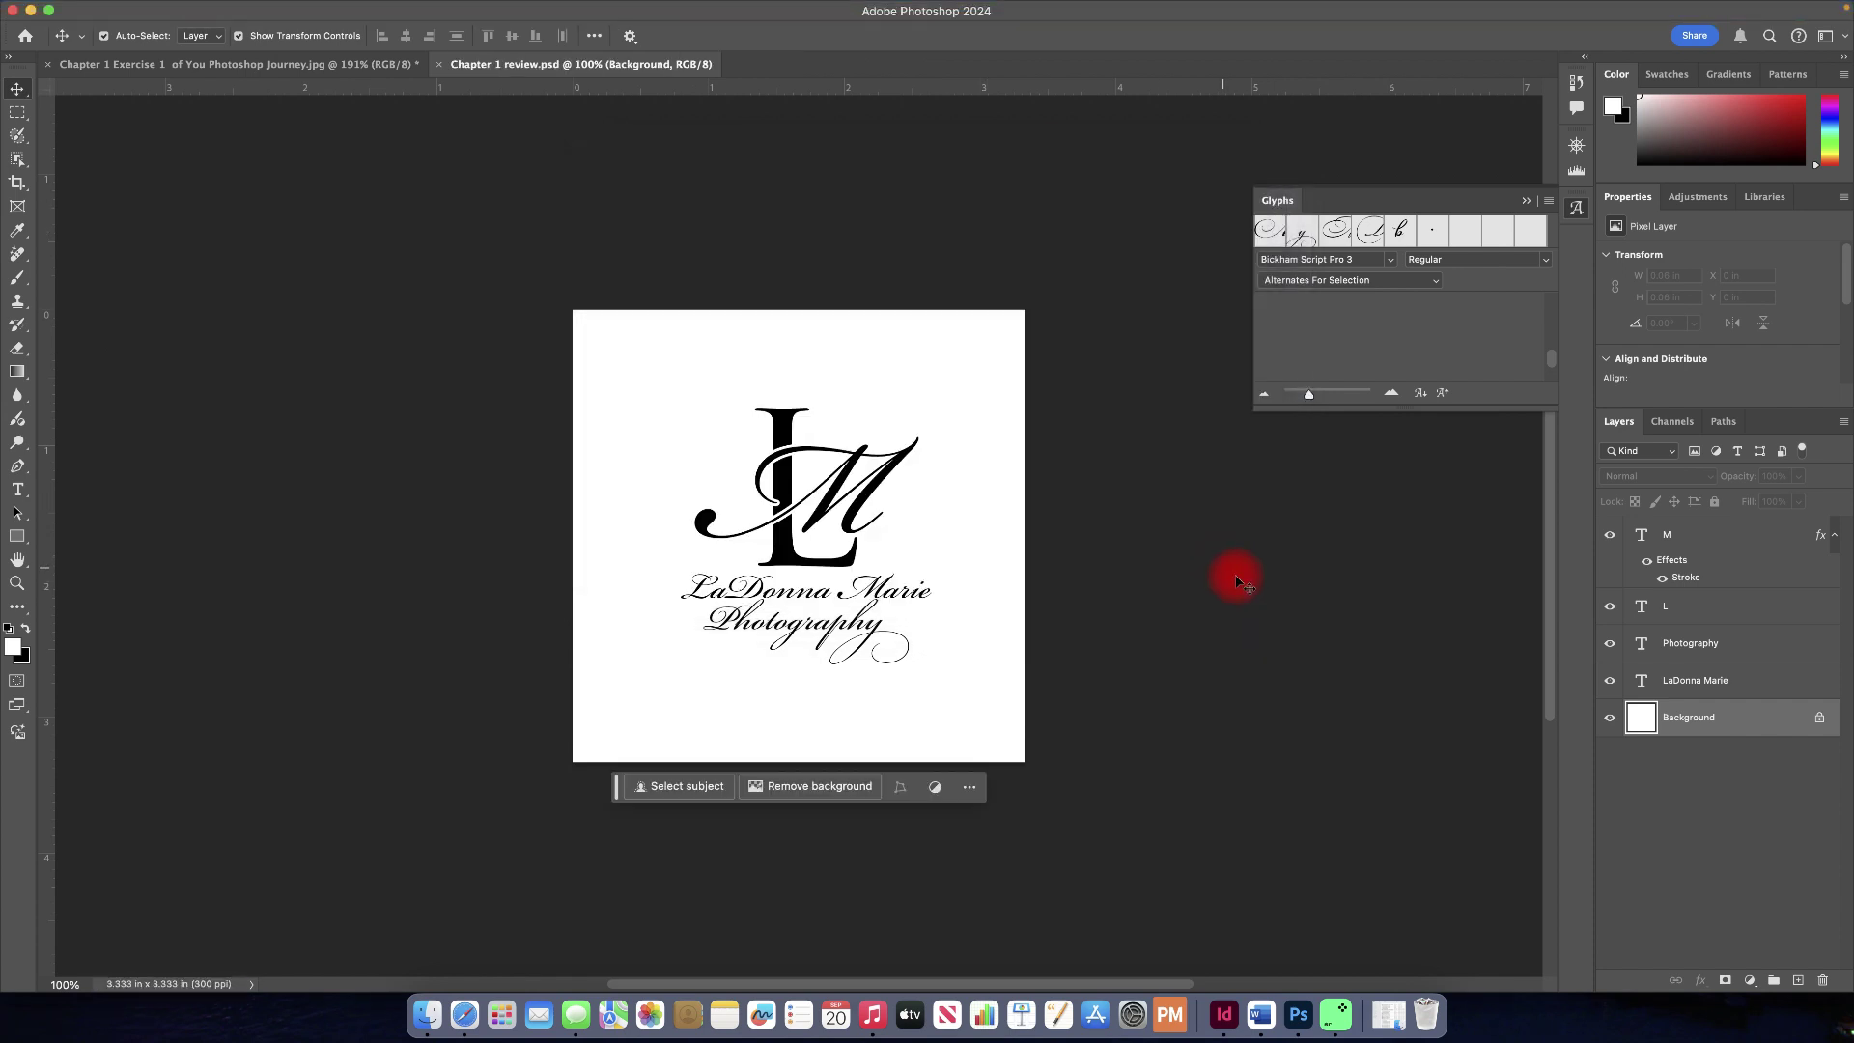